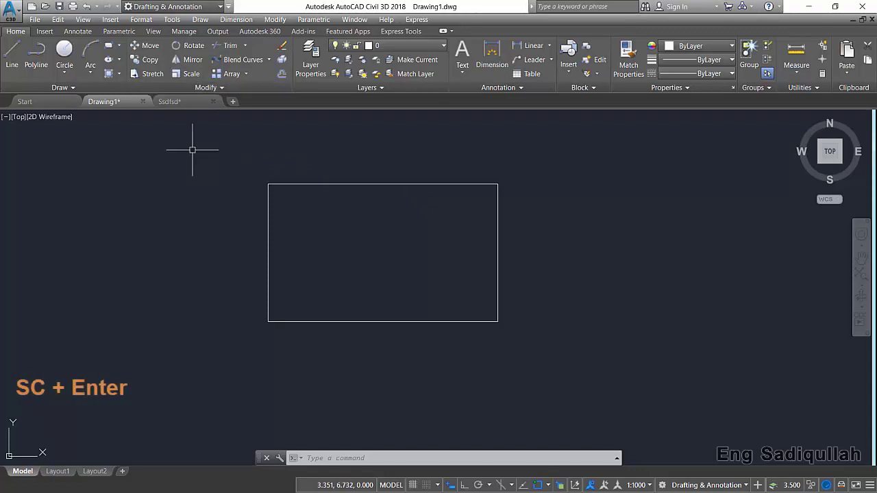
Step: Start scaling the rectangle with SC, using its left-edge midpoint as the base point
{"action": "type", "text": "SC"}
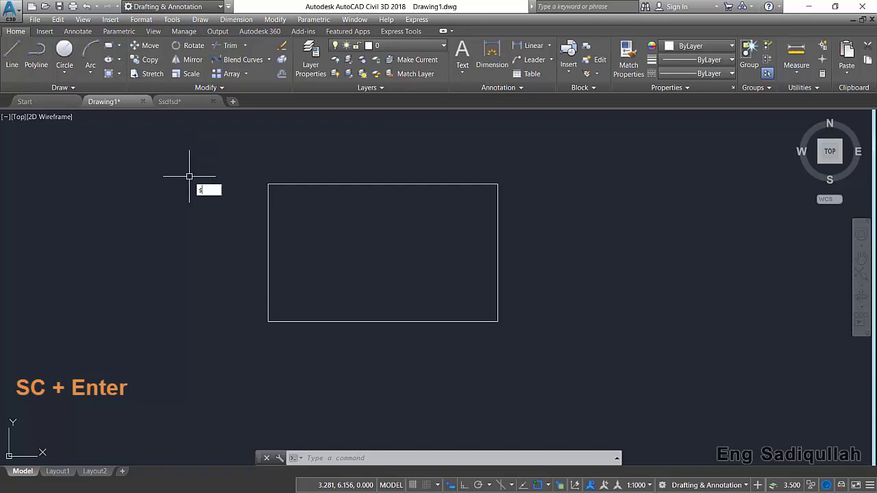
{"action": "key", "text": "Return"}
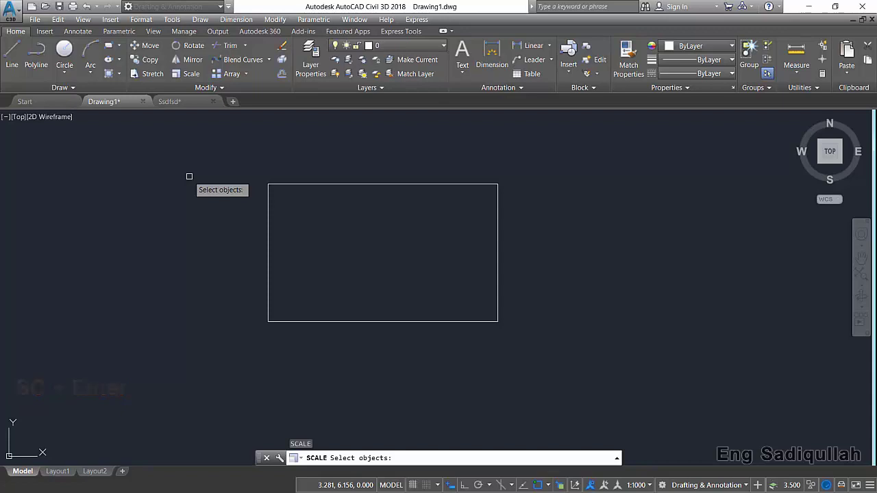
{"action": "left_click", "coordinate": [377, 181]}
{"action": "key", "text": "Return"}
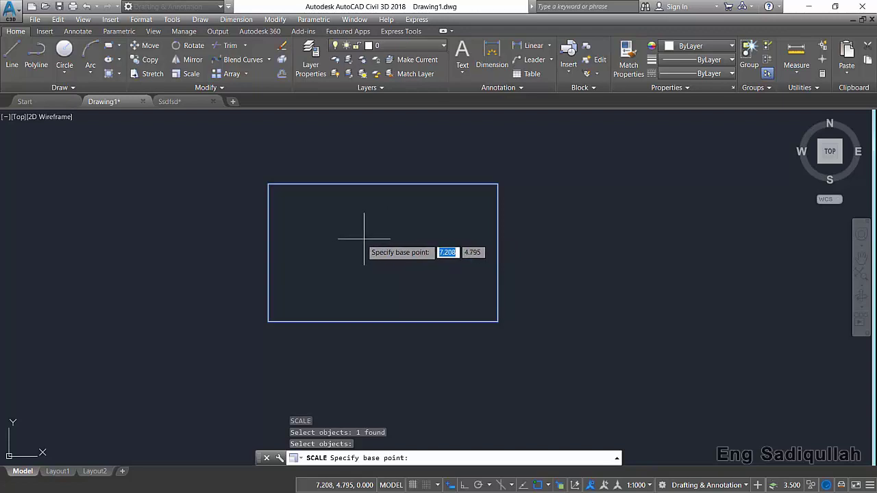
{"action": "left_click", "coordinate": [268, 254]}
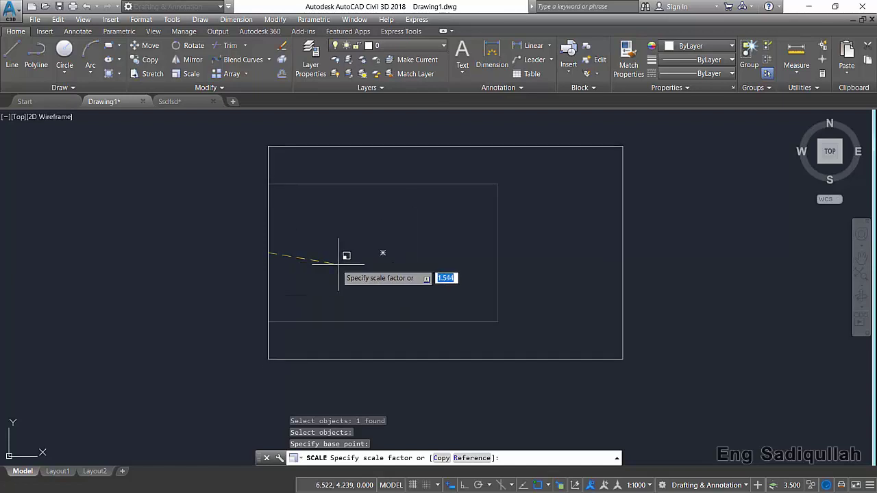
Step: Enlarge the rectangle by a scale factor of 1.5
{"action": "middle_click_drag", "start_coordinate": [329, 262], "coordinate": [273, 279]}
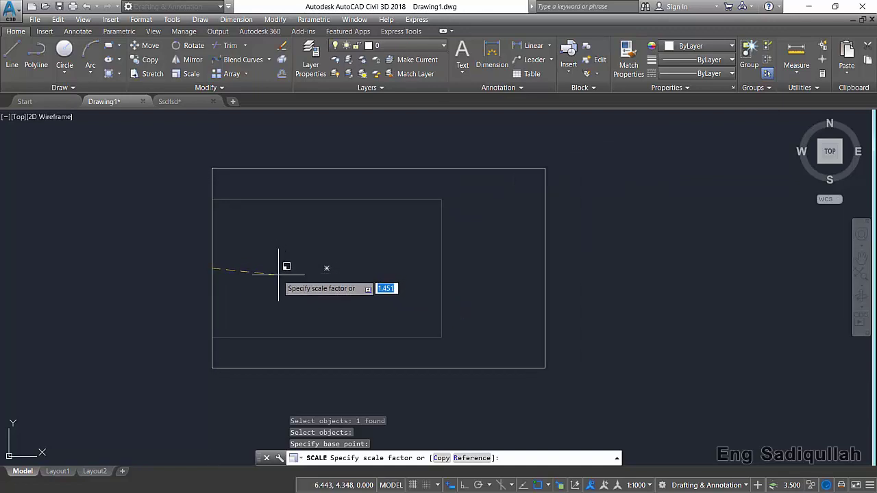
{"action": "type", "text": "1.5"}
{"action": "key", "text": "Return"}
Step: Undo the 1.5 enlargement to restore the 5 by 3 rectangle, then reselect it
{"action": "left_click", "coordinate": [563, 155]}
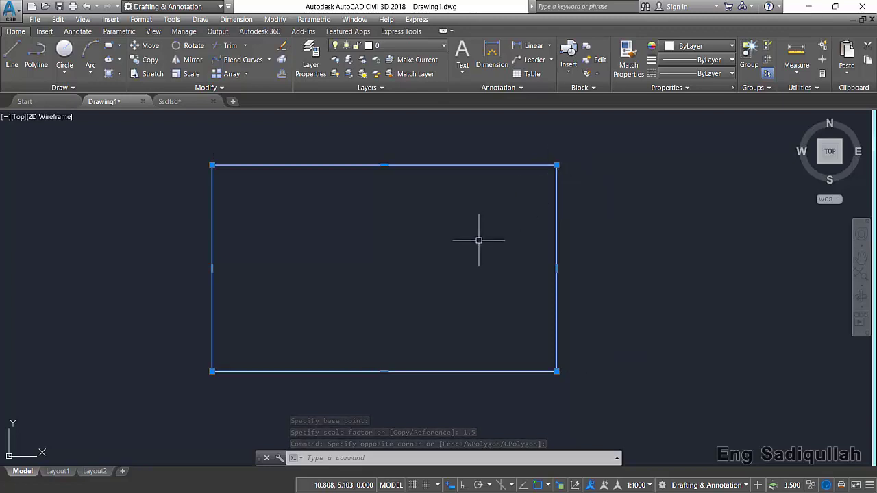
{"action": "key", "text": "ctrl+z"}
{"action": "left_click_drag", "start_coordinate": [513, 187], "coordinate": [462, 219]}
{"action": "mouse_move", "coordinate": [498, 184]}
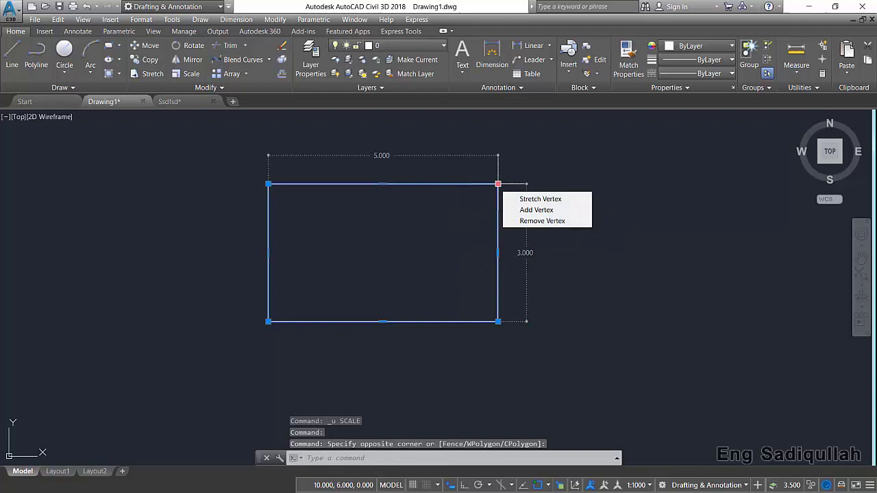
{"action": "key", "text": "Escape"}
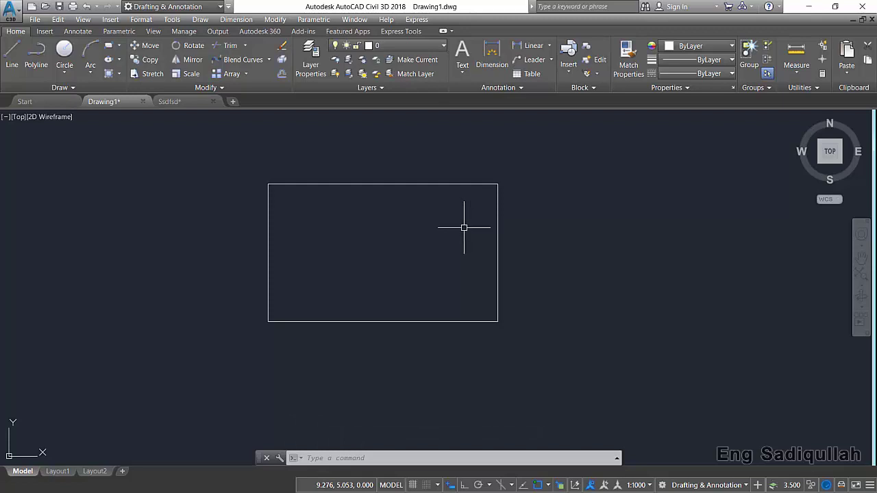
{"action": "left_click", "coordinate": [558, 151]}
{"action": "left_click", "coordinate": [266, 323]}
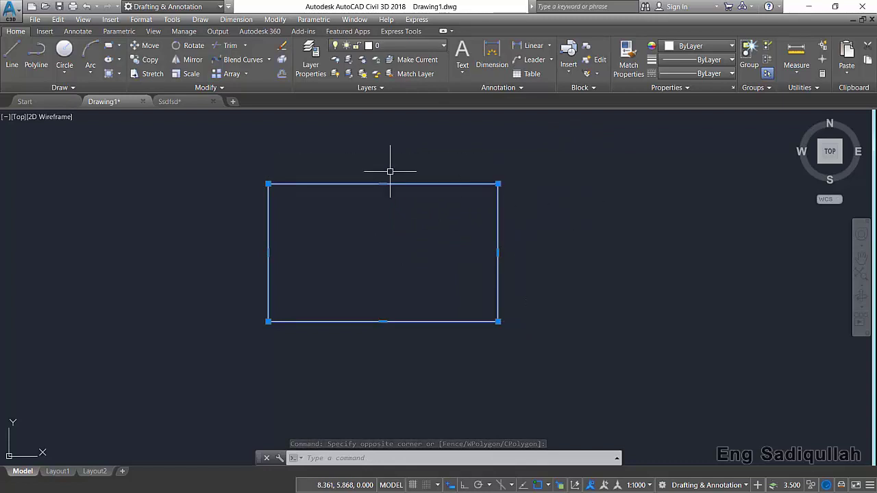
Step: Shrink the rectangle to 2.500 by 1.500 using factor 0.5 about an interior point
{"action": "key", "text": "Escape"}
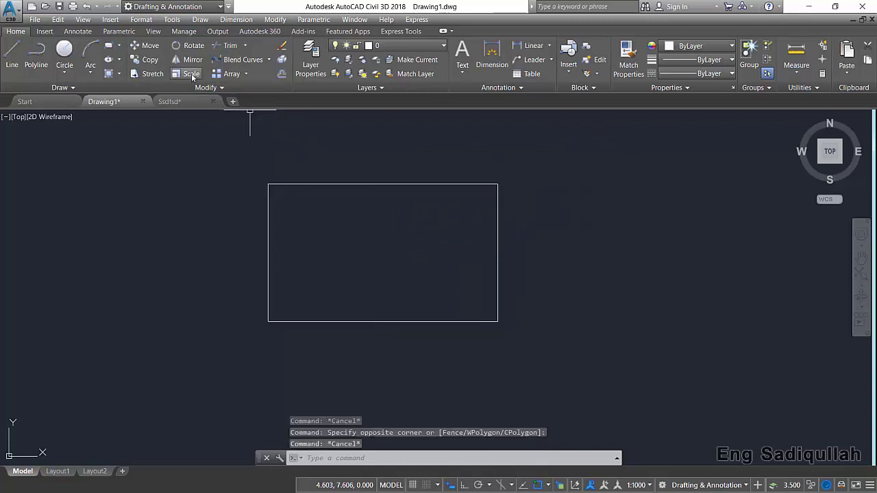
{"action": "left_click", "coordinate": [186, 74]}
{"action": "left_click", "coordinate": [309, 183]}
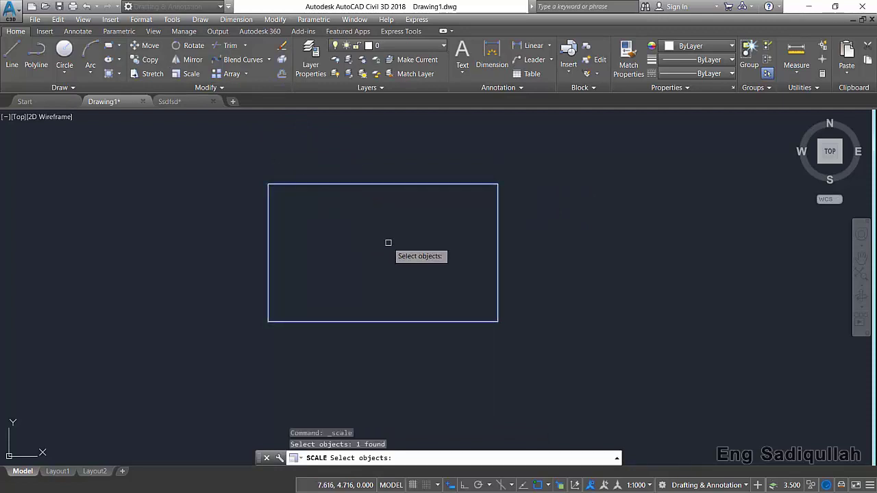
{"action": "key", "text": "Return"}
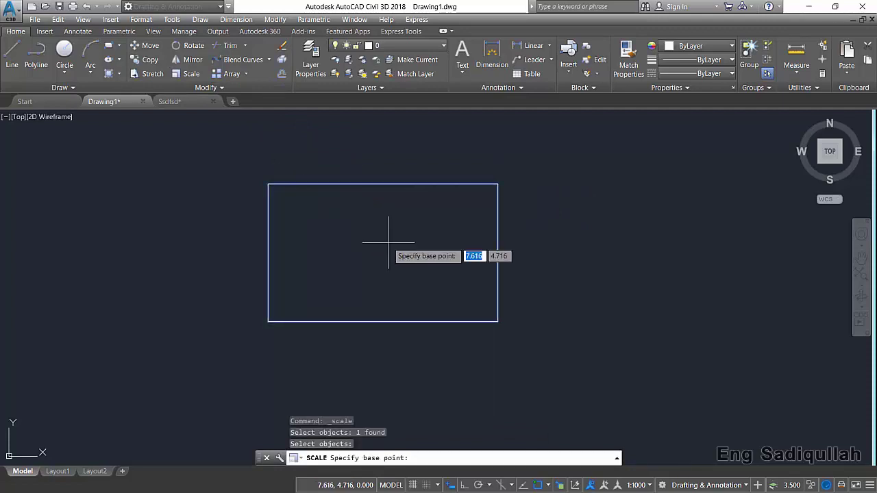
{"action": "left_click", "coordinate": [383, 253]}
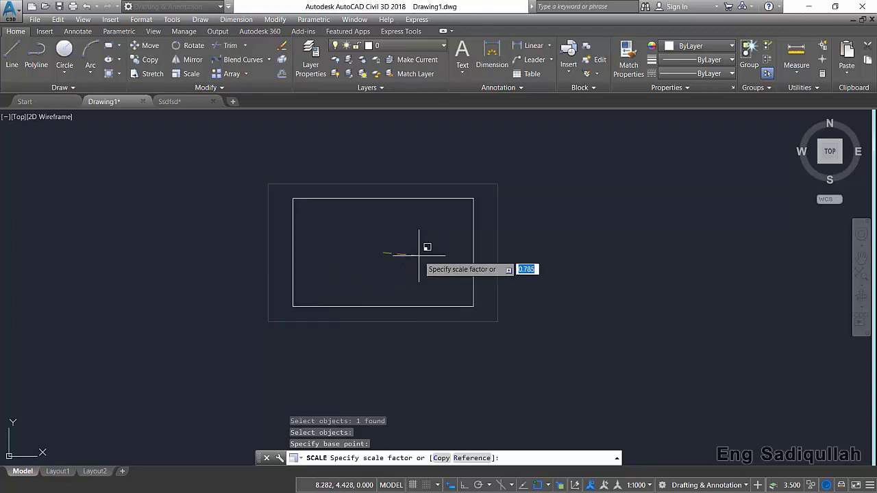
{"action": "type", "text": "0.5"}
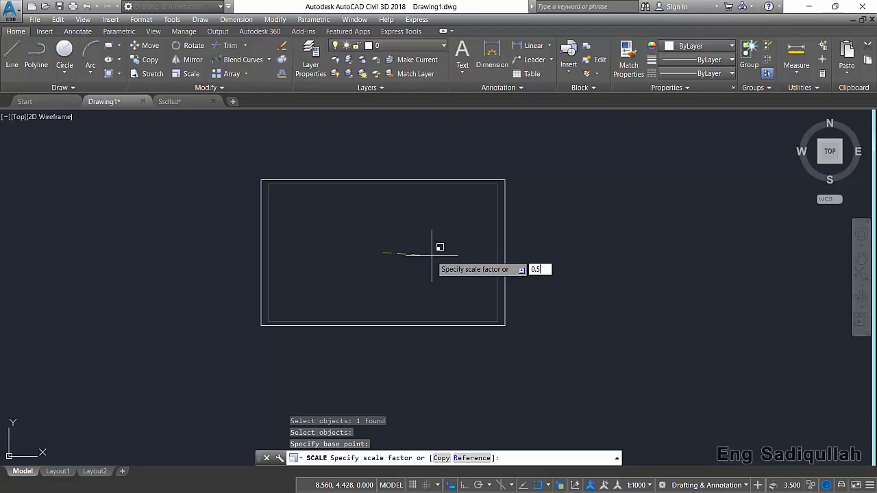
{"action": "key", "text": "Return"}
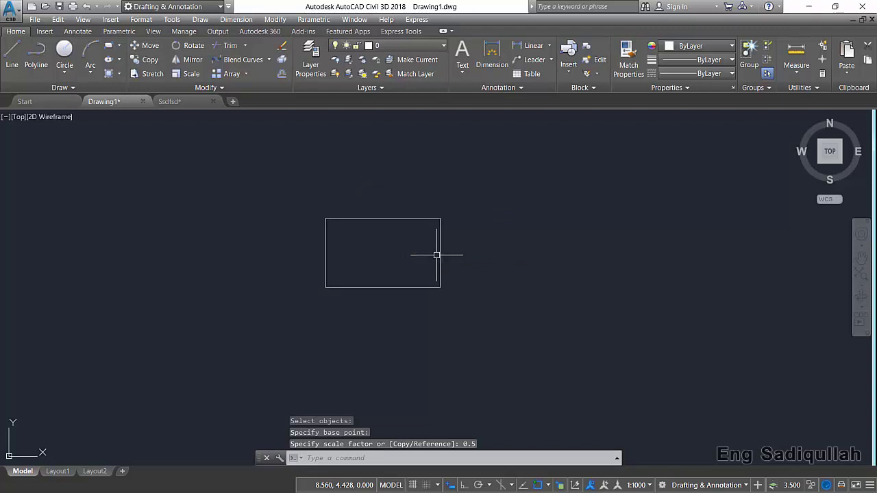
{"action": "left_click", "coordinate": [464, 204]}
{"action": "left_click", "coordinate": [402, 241]}
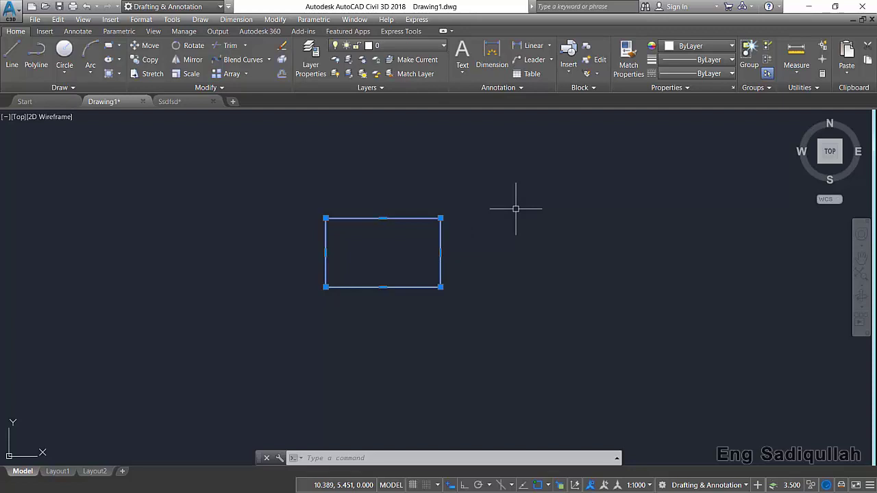
Step: Scale the rectangle by 2 about its bottom-left corner, restoring it to 5 by 3
{"action": "type", "text": "sc"}
{"action": "key", "text": "Return"}
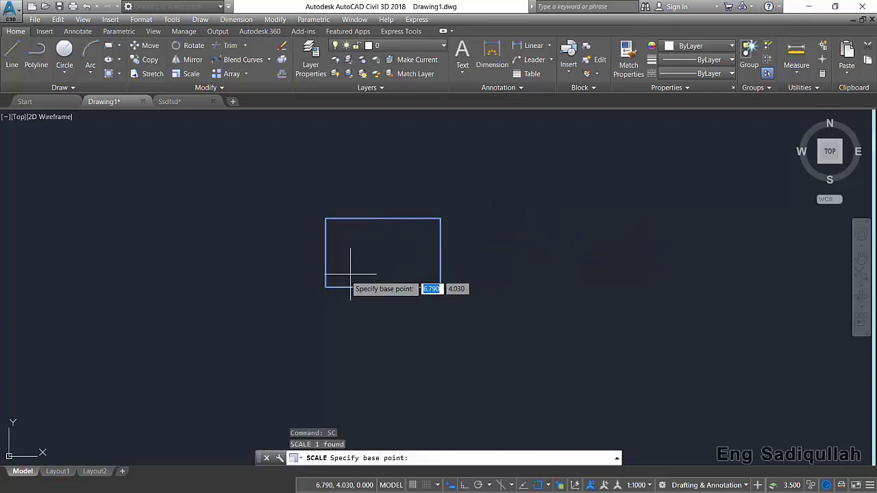
{"action": "left_click", "coordinate": [325, 287]}
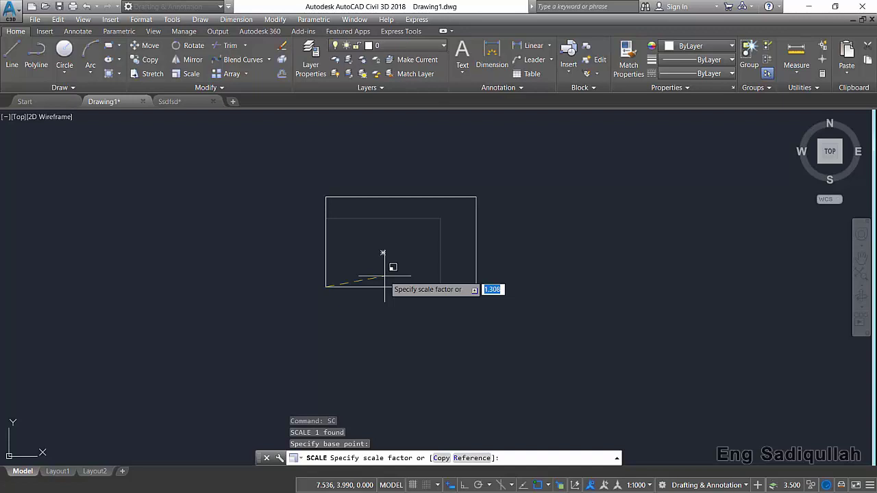
{"action": "middle_click_drag", "start_coordinate": [410, 270], "coordinate": [360, 311]}
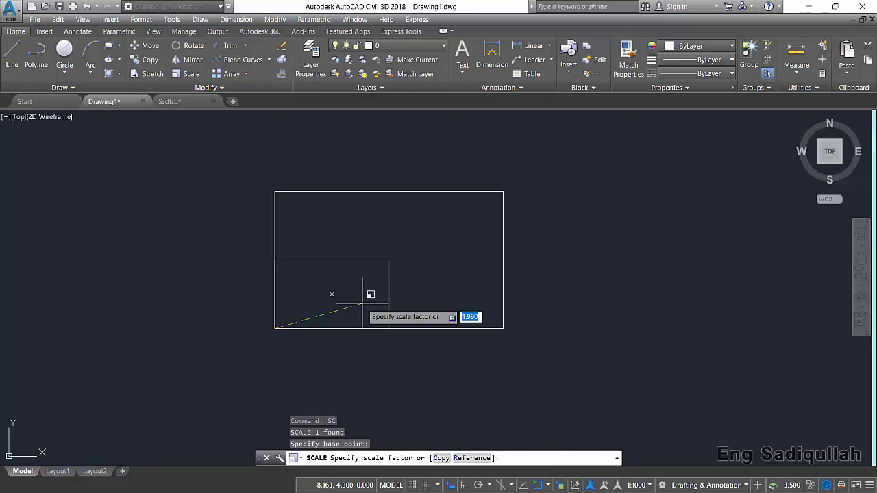
{"action": "type", "text": "2"}
{"action": "key", "text": "Return"}
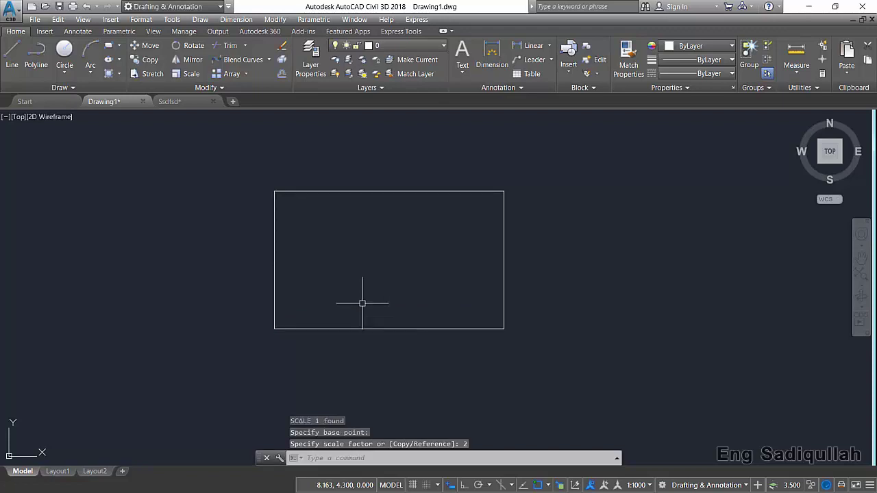
{"action": "left_click", "coordinate": [529, 172]}
{"action": "left_click", "coordinate": [484, 211]}
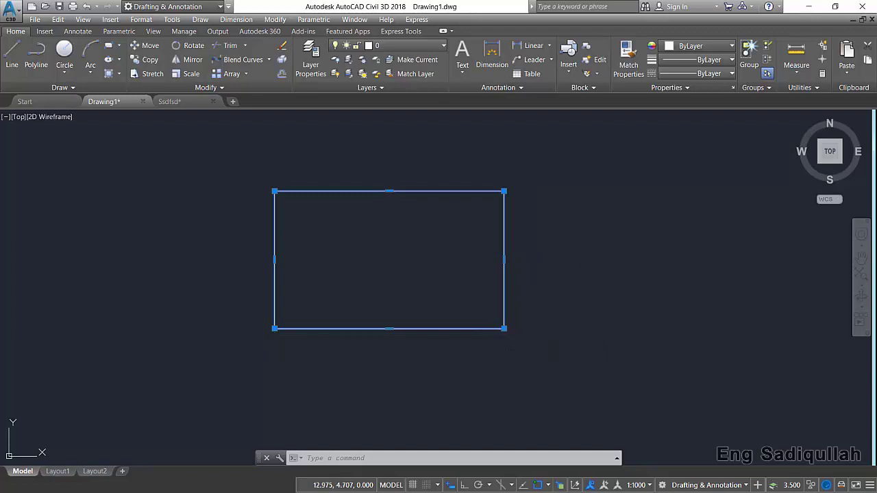
{"action": "left_click", "coordinate": [541, 253]}
{"action": "key", "text": "Escape"}
{"action": "mouse_move", "coordinate": [448, 257]}
{"action": "middle_mouse_down"}
{"action": "mouse_move", "coordinate": [309, 276]}
{"action": "mouse_move", "coordinate": [319, 264]}
{"action": "middle_mouse_up"}
{"action": "left_click", "coordinate": [399, 181]}
{"action": "left_click", "coordinate": [360, 207]}
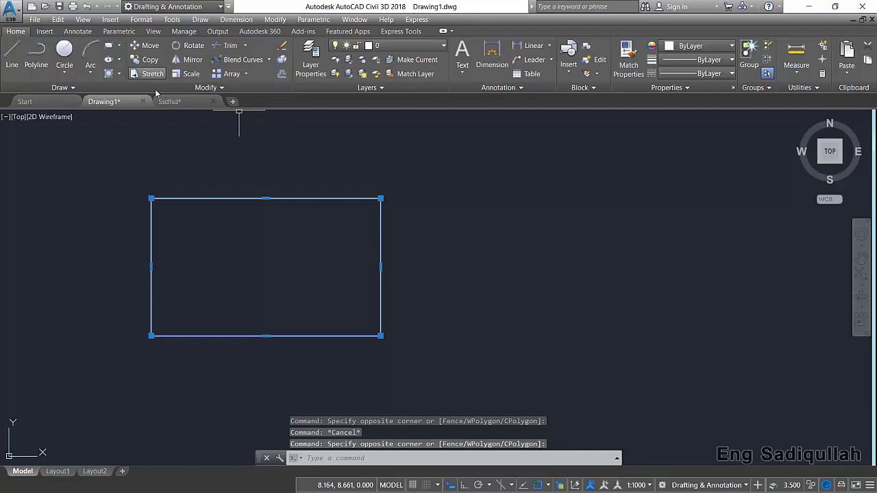
{"action": "left_click", "coordinate": [183, 75]}
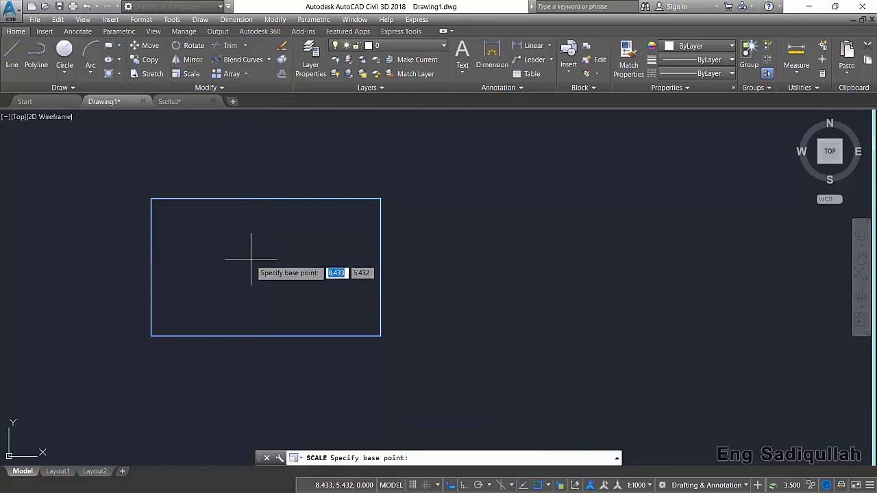
{"action": "left_click", "coordinate": [150, 336]}
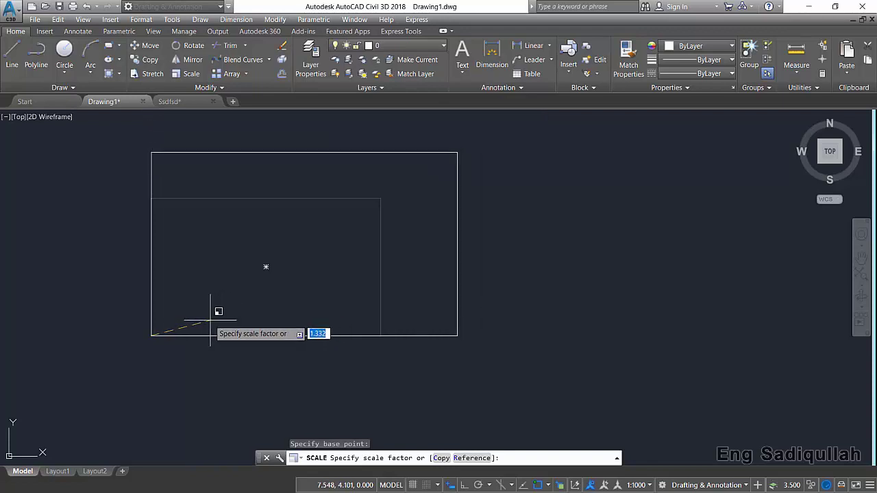
{"action": "key", "text": "Escape"}
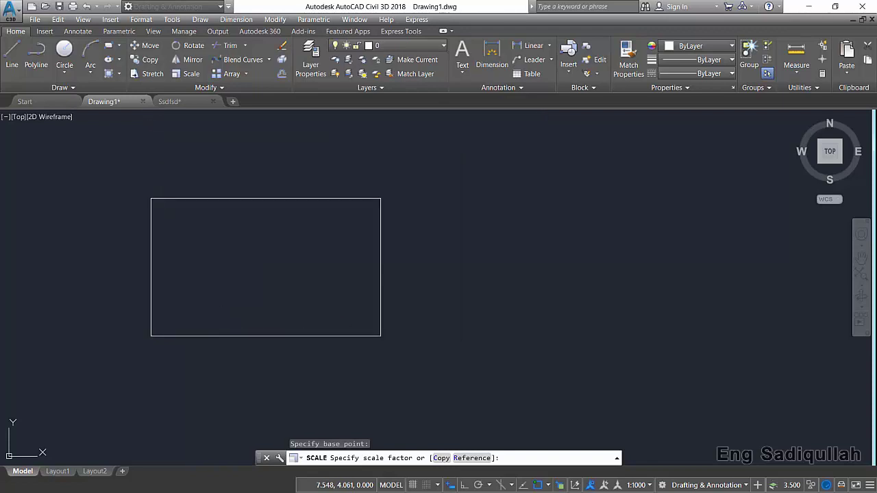
{"action": "left_click", "coordinate": [12, 55]}
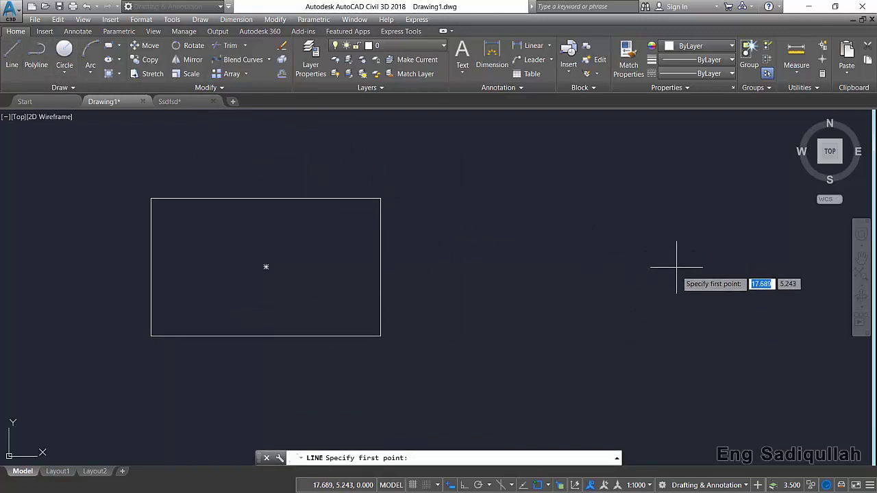
Step: Draw an Ortho-constrained vertical line to the right of the rectangle
{"action": "left_click", "coordinate": [652, 152]}
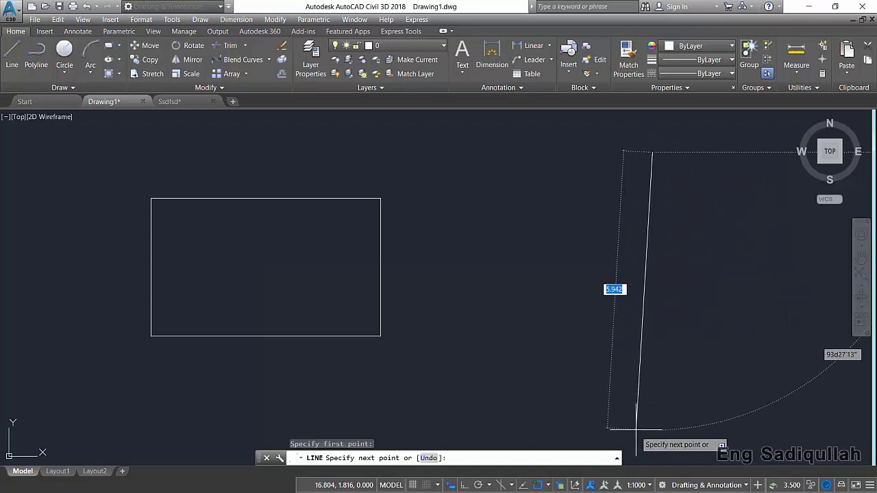
{"action": "key", "text": "F8"}
{"action": "left_click", "coordinate": [672, 388]}
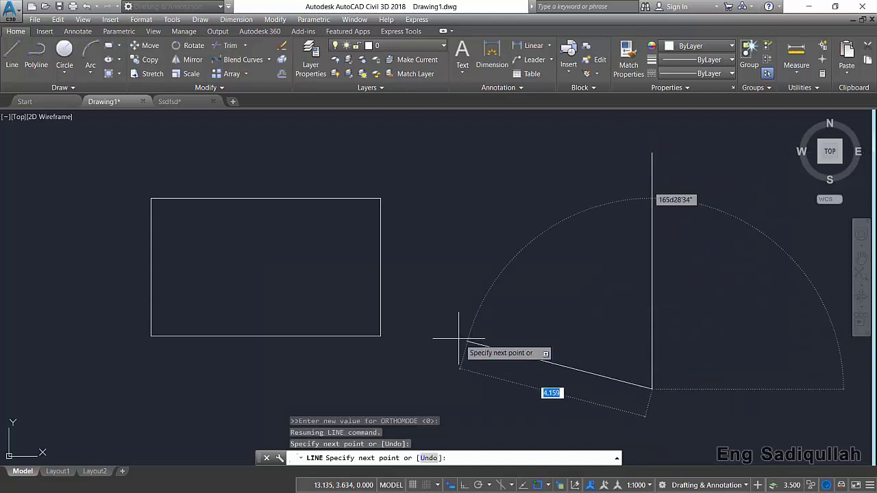
{"action": "key", "text": "Return"}
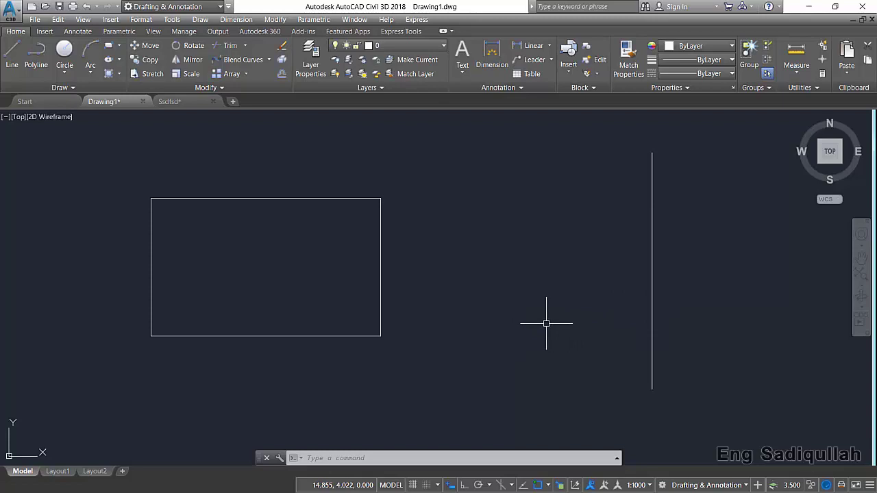
Step: Make a 1.5× scaled copy (7.500 by 4.500) of the rectangle about its lower-left corner
{"action": "left_click", "coordinate": [353, 177]}
{"action": "left_click", "coordinate": [333, 199]}
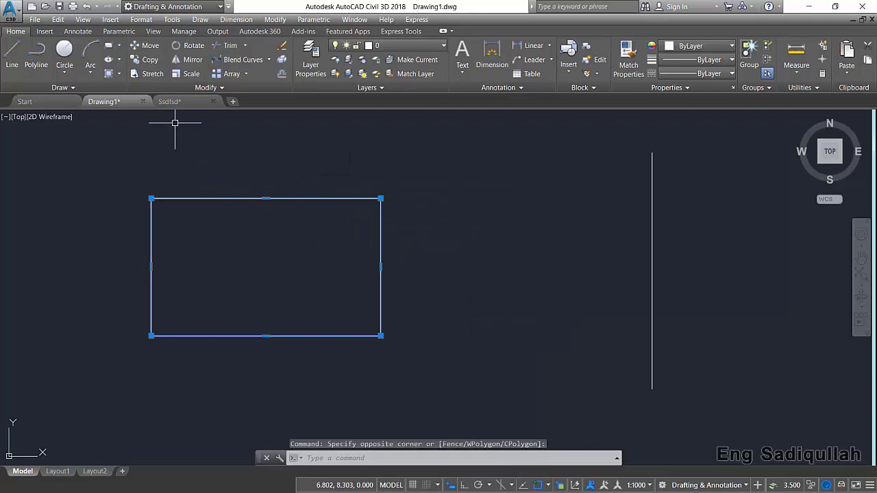
{"action": "left_click", "coordinate": [185, 74]}
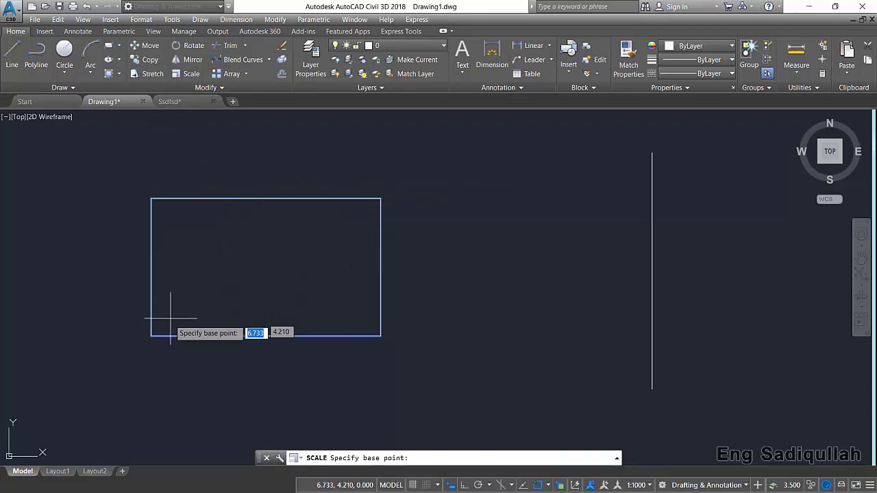
{"action": "left_click", "coordinate": [152, 336]}
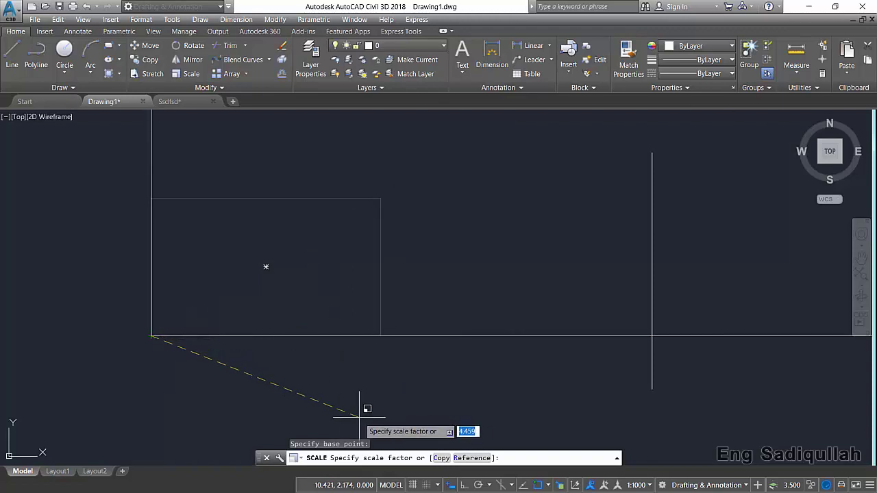
{"action": "left_click", "coordinate": [438, 459]}
{"action": "type", "text": "1.5"}
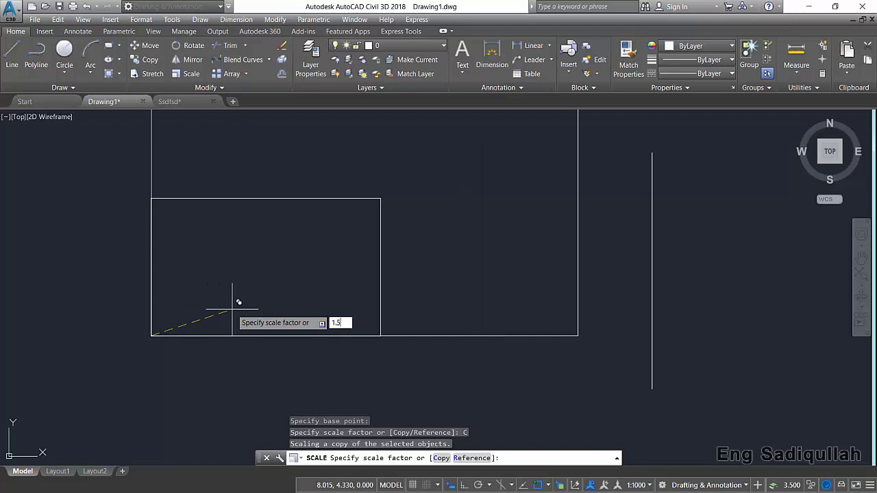
{"action": "key", "text": "Return"}
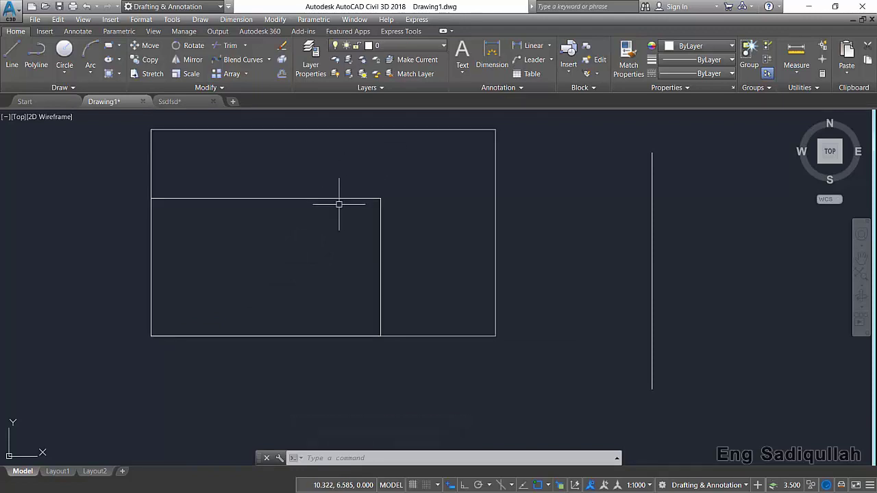
Step: Select the inner and outer rectangles, then clear the selection
{"action": "left_click", "coordinate": [380, 226]}
{"action": "mouse_move", "coordinate": [381, 199]}
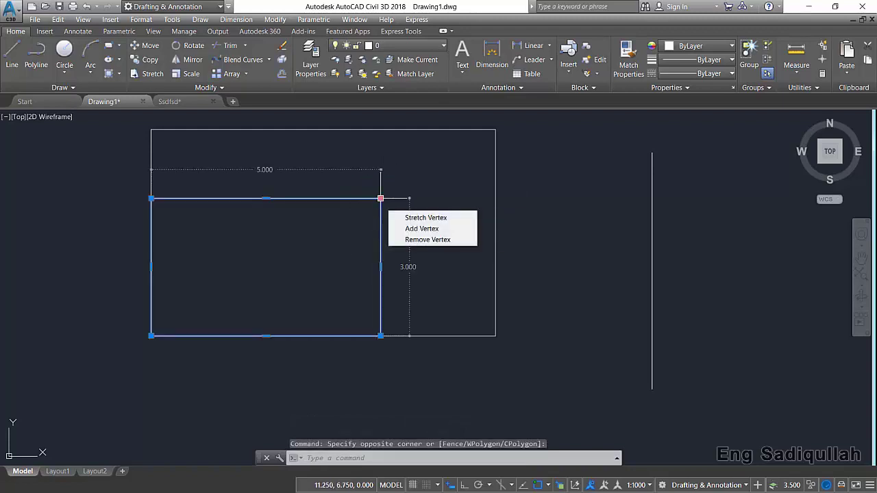
{"action": "middle_click_drag", "start_coordinate": [435, 174], "coordinate": [424, 194]}
{"action": "left_click", "coordinate": [509, 133]}
{"action": "left_click", "coordinate": [484, 162]}
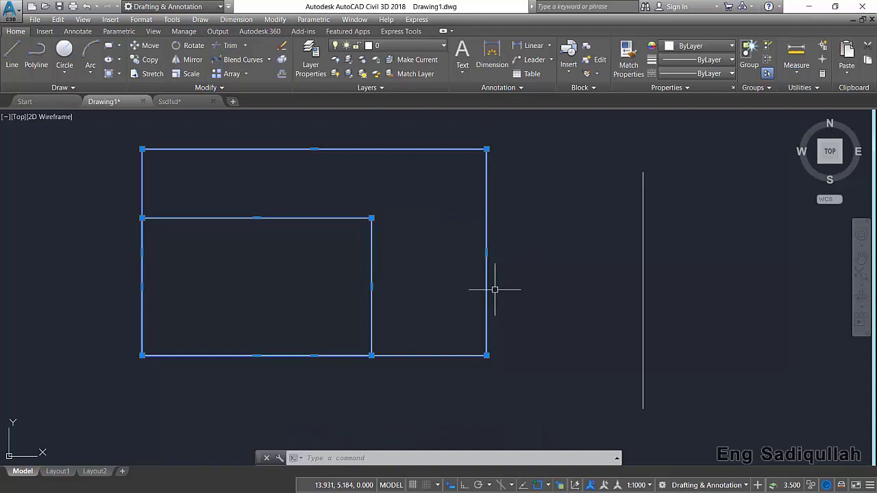
{"action": "key", "text": "Escape"}
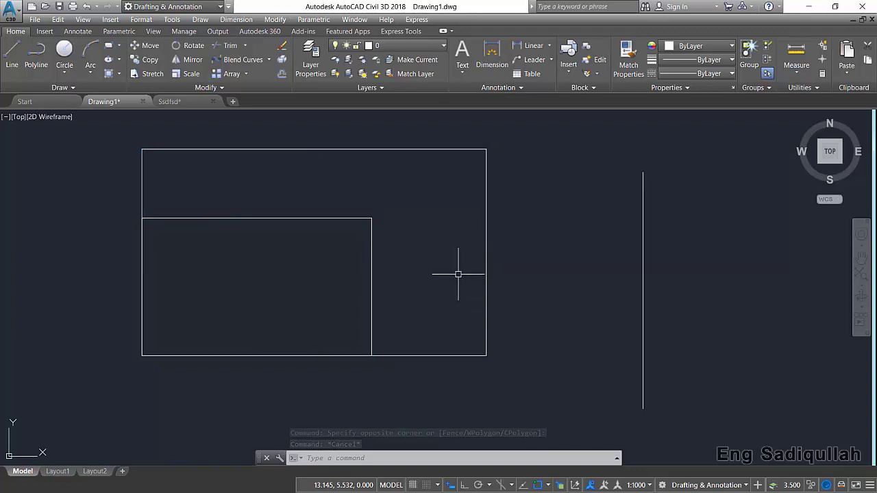
Step: Add a 0.5-scale copy (2.500 by 1.500) of the rectangle about an interior base point
{"action": "left_click", "coordinate": [334, 219]}
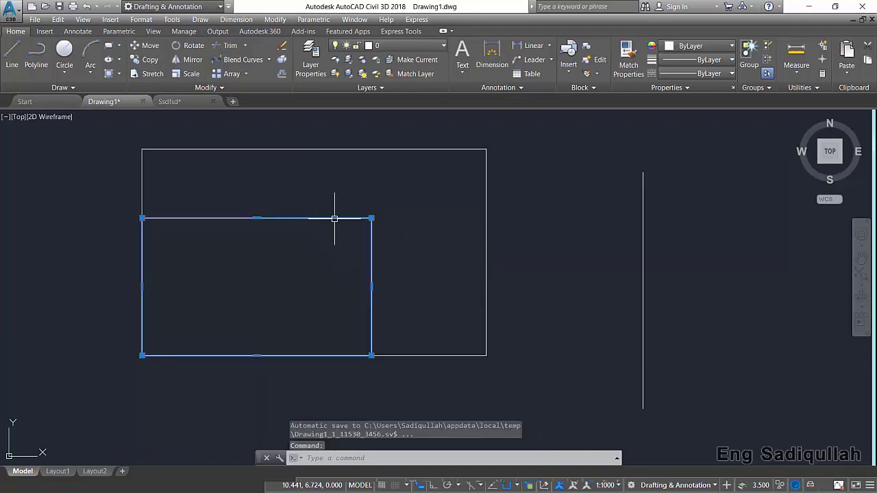
{"action": "type", "text": "sc"}
{"action": "key", "text": "Return"}
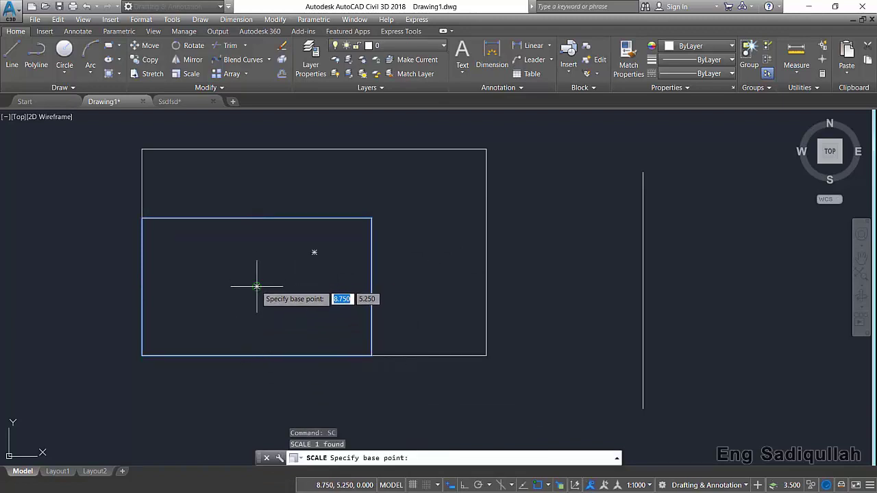
{"action": "left_click", "coordinate": [257, 287]}
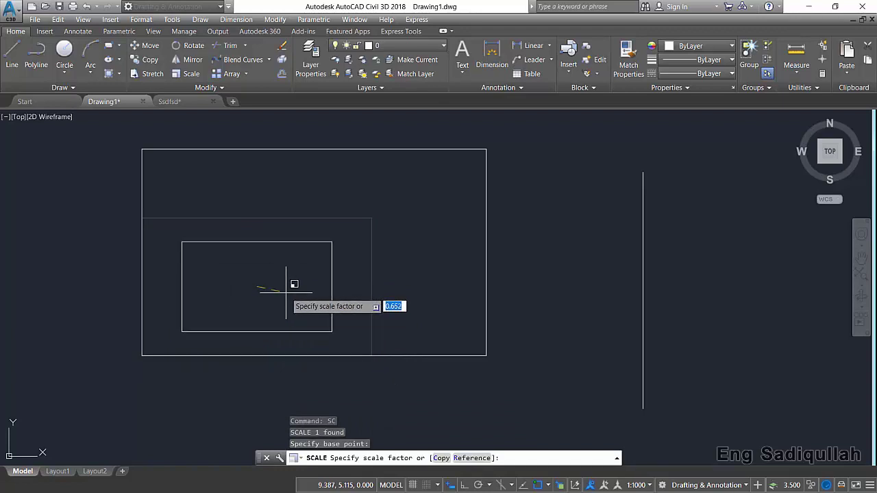
{"action": "left_click", "coordinate": [441, 458]}
{"action": "type", "text": "0.5"}
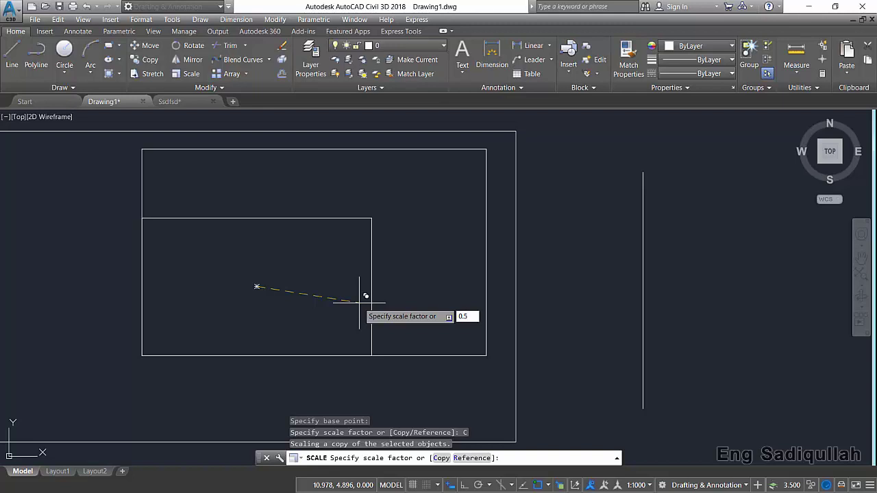
{"action": "key", "text": "Return"}
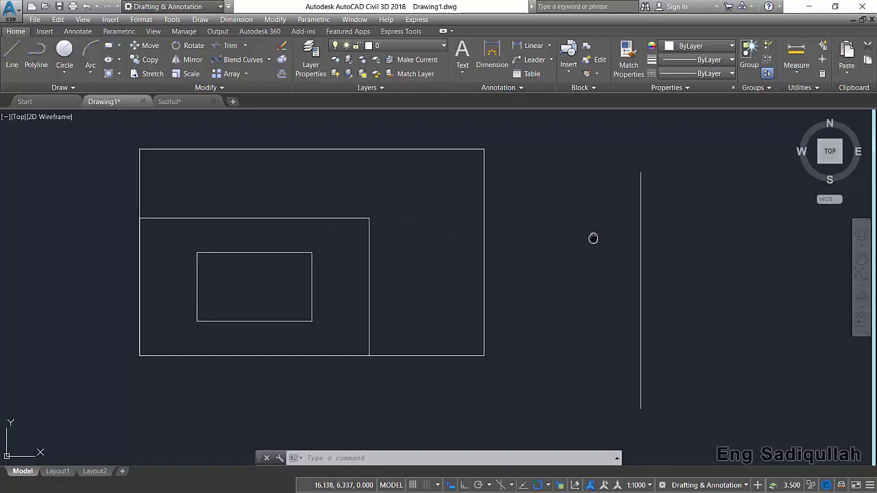
{"action": "middle_click_drag", "start_coordinate": [593, 237], "coordinate": [587, 242]}
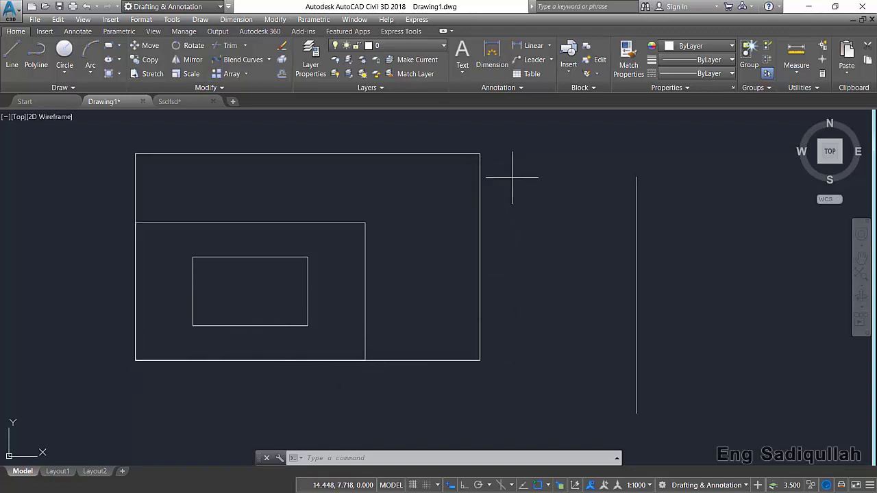
Step: Begin scaling the largest rectangle with its lower-left corner as the base point
{"action": "left_click", "coordinate": [480, 192]}
{"action": "left_click", "coordinate": [430, 214]}
{"action": "left_click", "coordinate": [186, 74]}
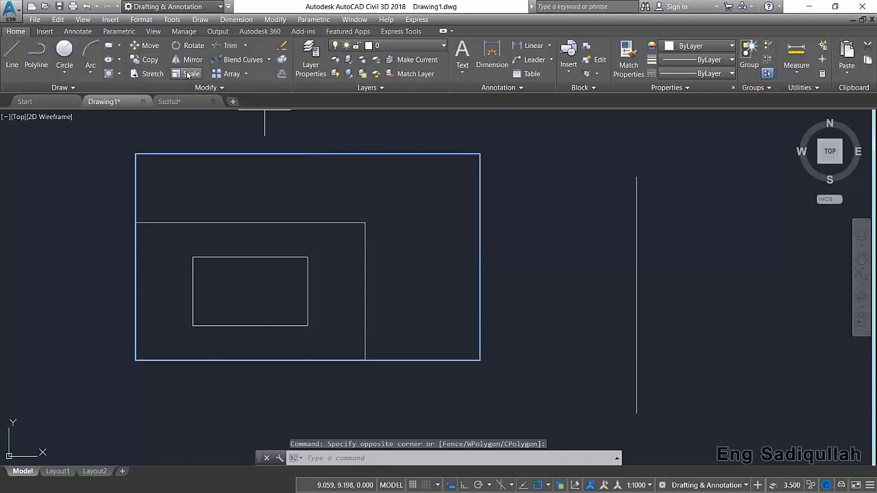
{"action": "left_click", "coordinate": [136, 359]}
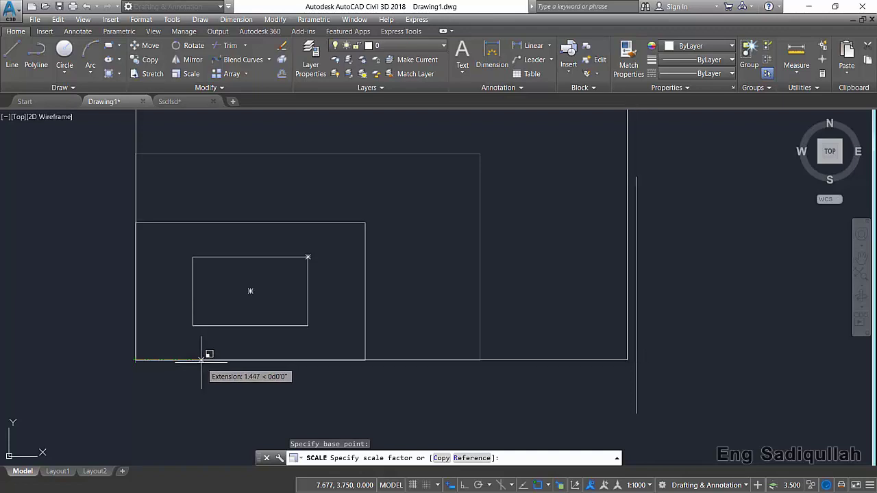
Step: Rescale the large rectangle by Reference so its bottom edge reaches the vertical line, then go to Start
{"action": "left_click", "coordinate": [464, 458]}
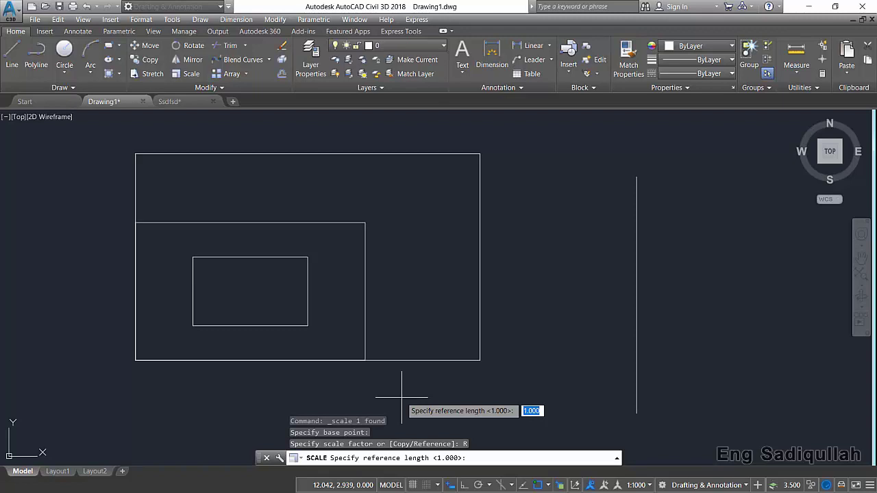
{"action": "left_click", "coordinate": [135, 359]}
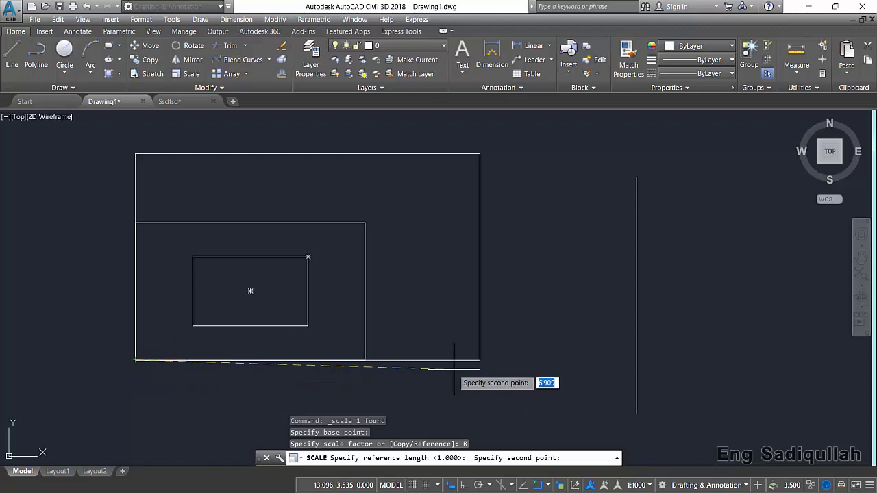
{"action": "left_click", "coordinate": [481, 359]}
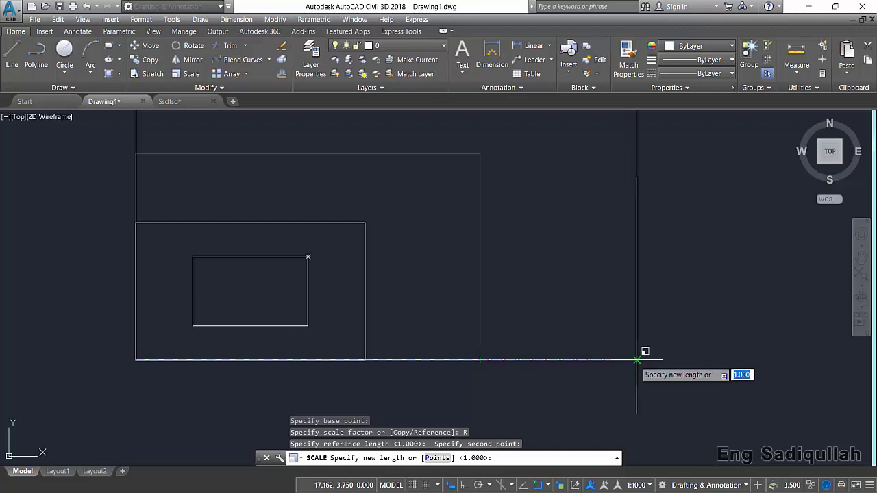
{"action": "left_click", "coordinate": [638, 359]}
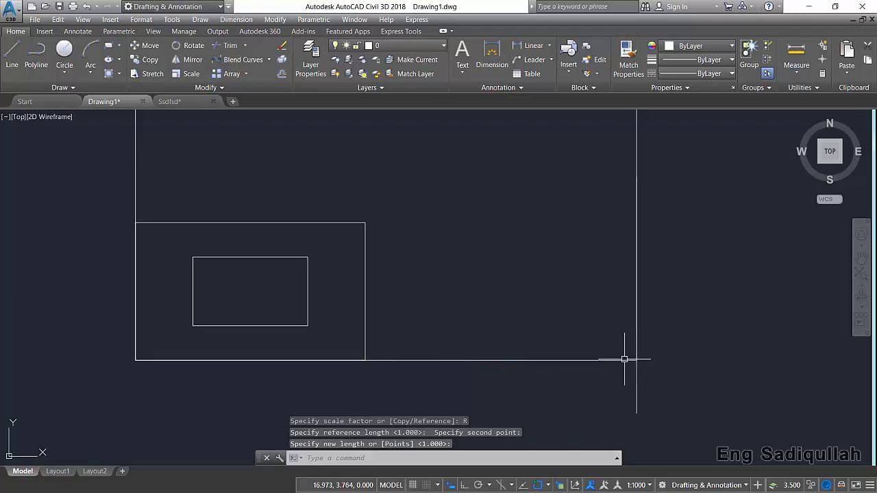
{"action": "scroll", "coordinate": [531, 312], "scroll_direction": "down", "scroll_amount": 4}
{"action": "scroll", "coordinate": [487, 339], "scroll_direction": "up", "scroll_amount": 2}
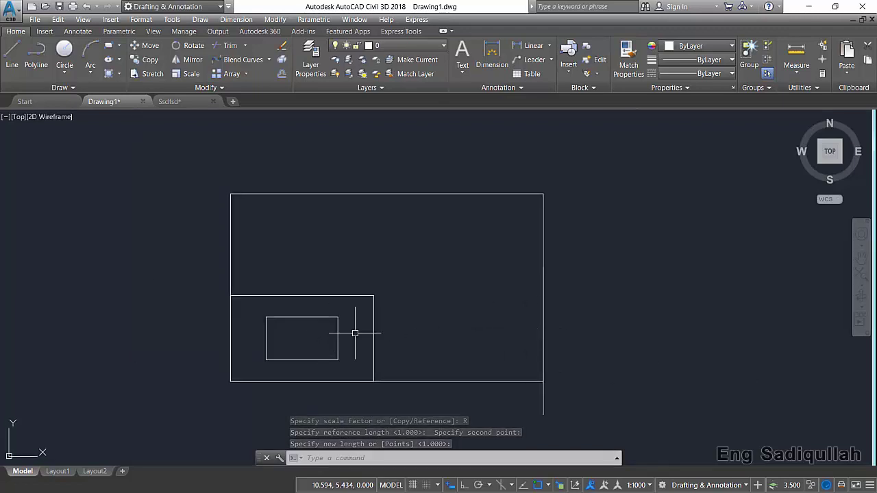
{"action": "scroll", "coordinate": [340, 335], "scroll_direction": "up", "scroll_amount": 2}
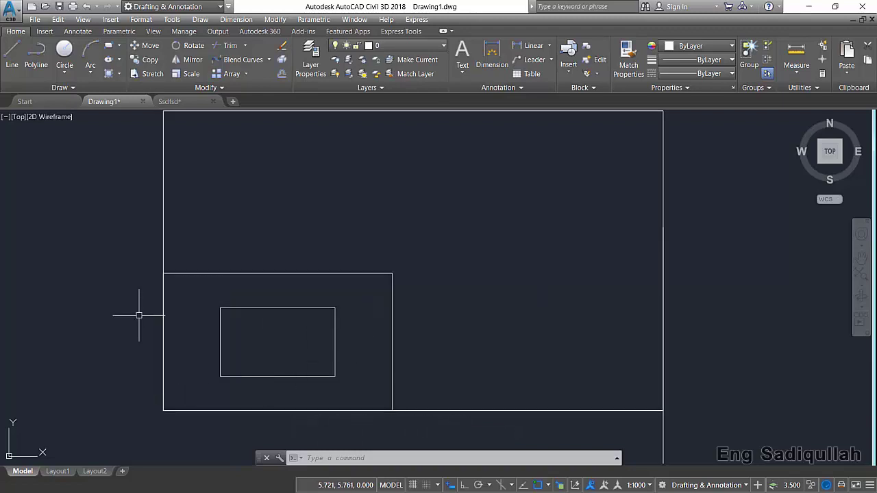
{"action": "scroll", "coordinate": [170, 197], "scroll_direction": "down", "scroll_amount": 2}
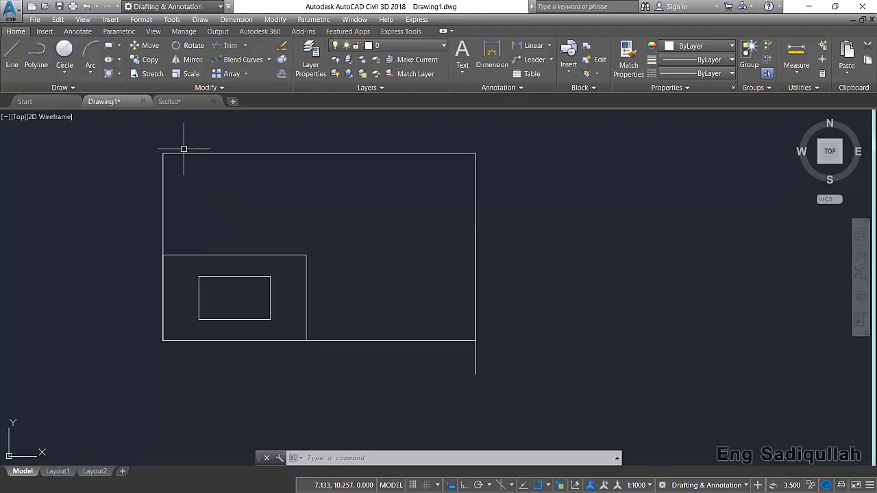
{"action": "left_click", "coordinate": [34, 101]}
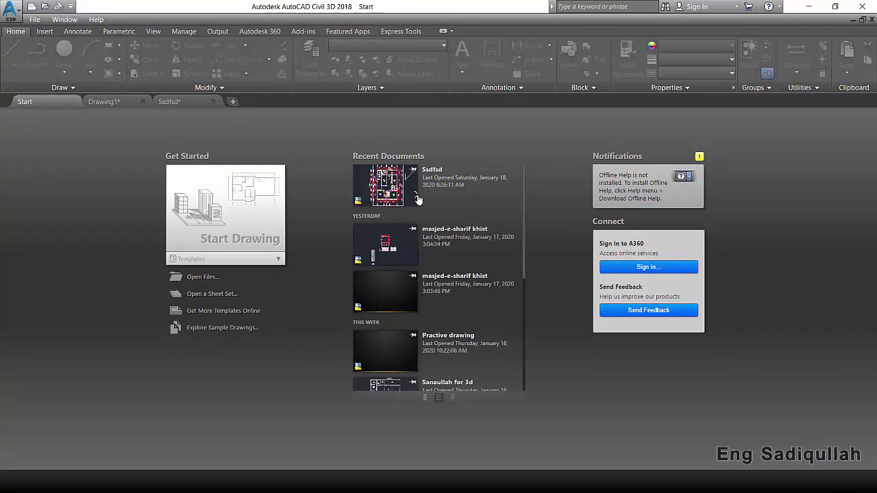
Step: Open the Ssdfsd drawing and erase the door swing next to the toilet
{"action": "left_click", "coordinate": [386, 186]}
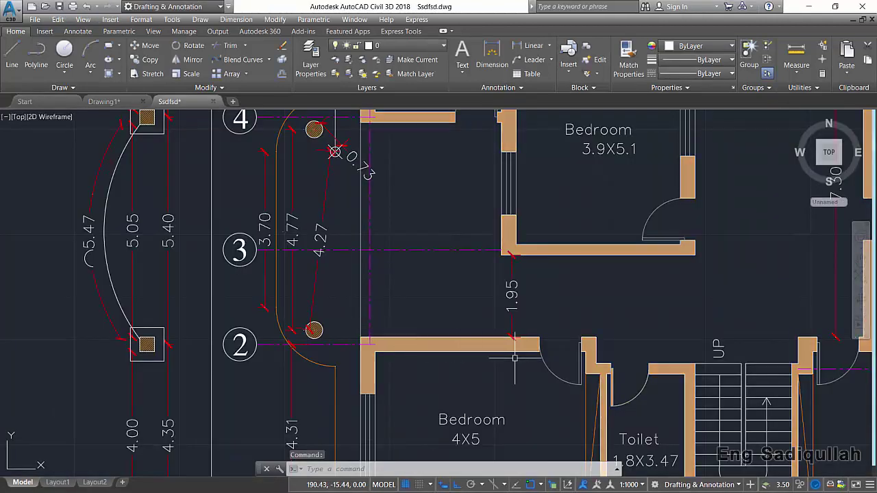
{"action": "middle_click_drag", "start_coordinate": [394, 333], "coordinate": [274, 333]}
{"action": "scroll", "coordinate": [412, 384], "scroll_direction": "up", "scroll_amount": 2}
{"action": "middle_click_drag", "start_coordinate": [411, 384], "coordinate": [381, 367]}
{"action": "left_click", "coordinate": [345, 278]}
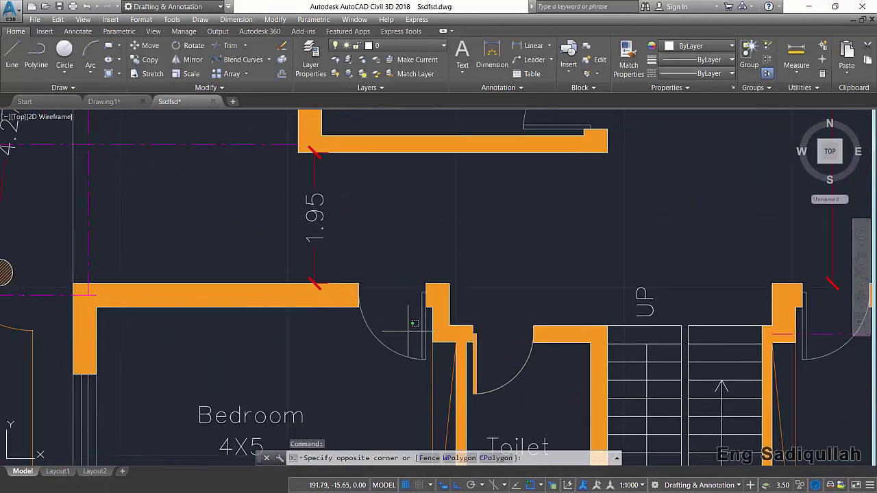
{"action": "left_click", "coordinate": [435, 393]}
{"action": "type", "text": "e"}
{"action": "key", "text": "Return"}
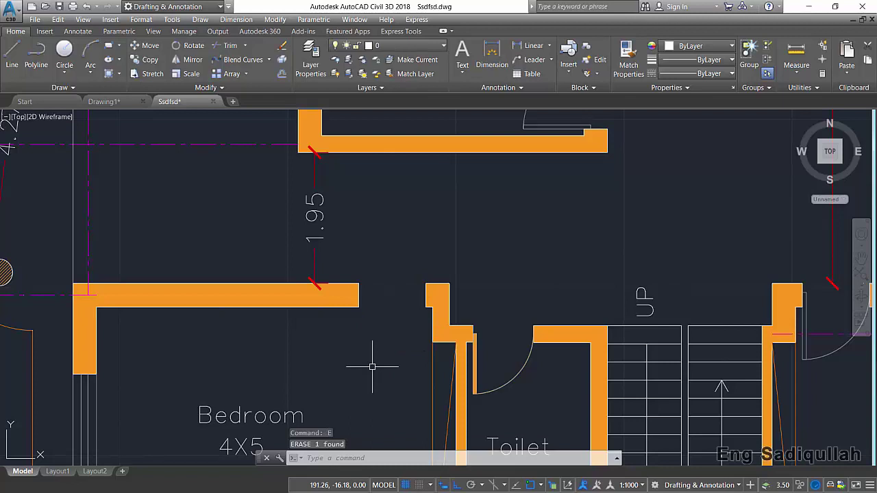
{"action": "middle_click_drag", "start_coordinate": [375, 345], "coordinate": [339, 319]}
{"action": "type", "text": "tool"}
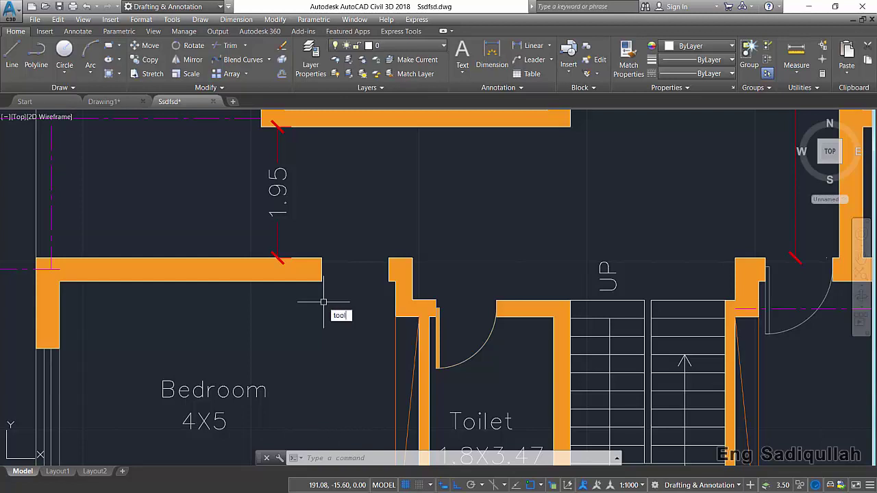
Step: Open the tool palettes, then browse the view and management tabs before returning to drafting
{"action": "type", "text": "p"}
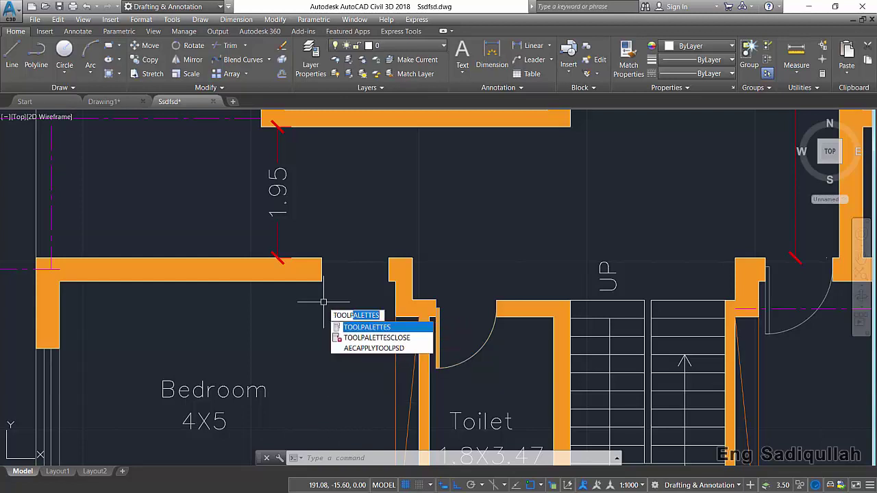
{"action": "key", "text": "Return"}
{"action": "left_click", "coordinate": [153, 31]}
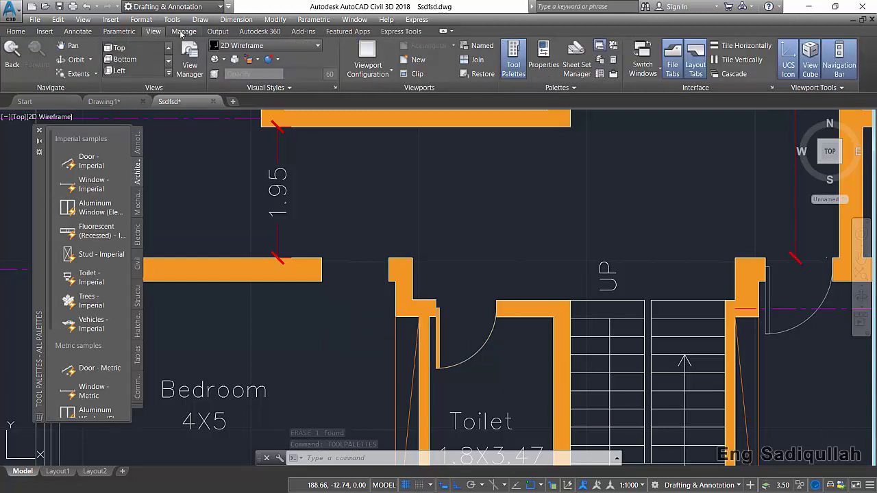
{"action": "left_click", "coordinate": [185, 32]}
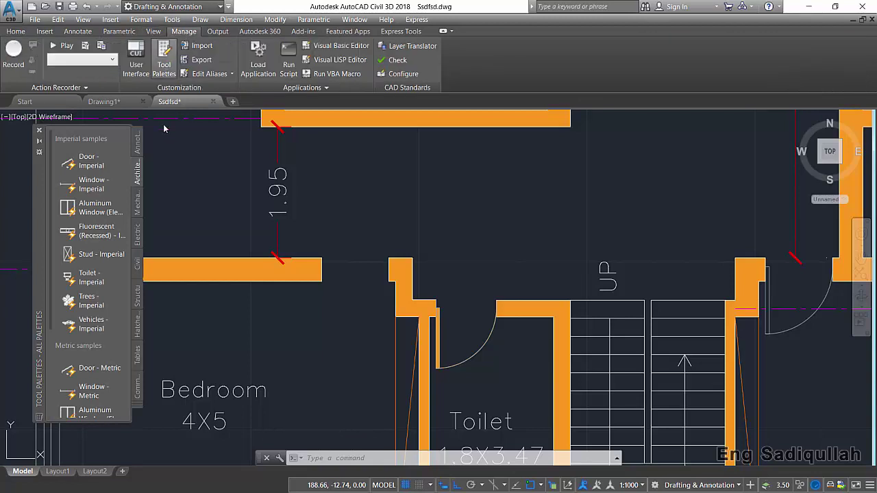
{"action": "left_click", "coordinate": [16, 31]}
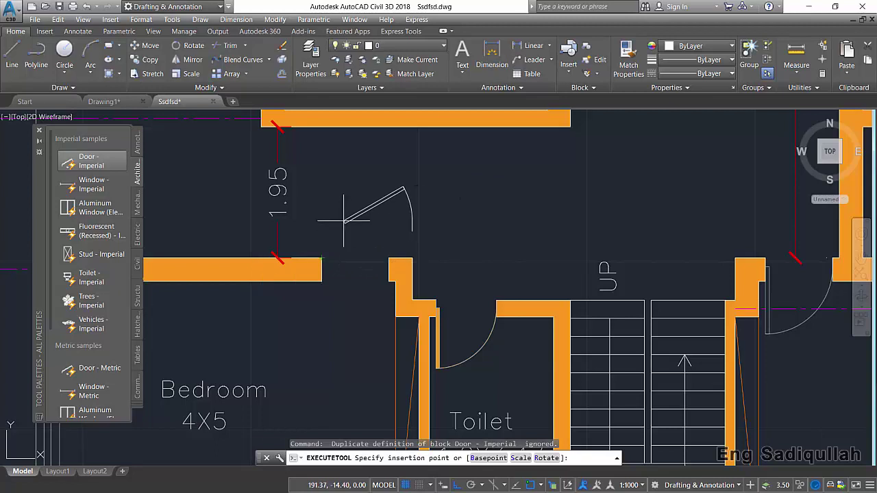
Step: Place the imperial door above the wall opening, then insert the Door - Metric block there
{"action": "left_click", "coordinate": [405, 185]}
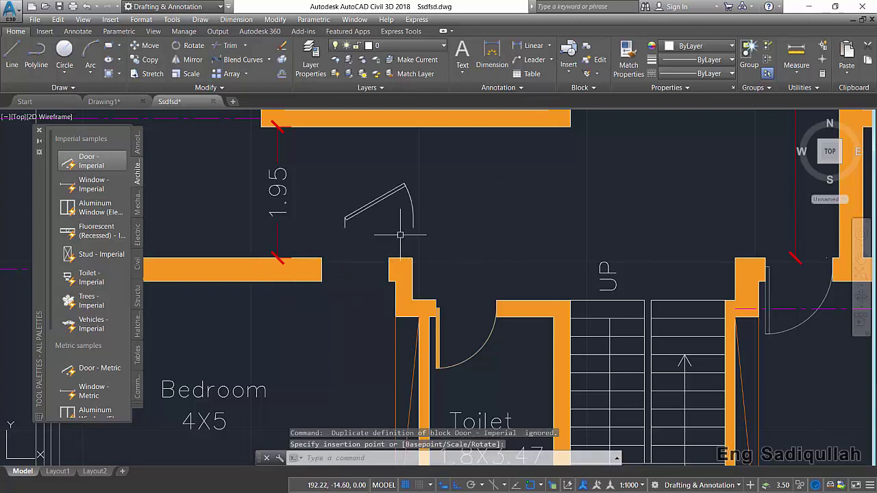
{"action": "left_click", "coordinate": [96, 368]}
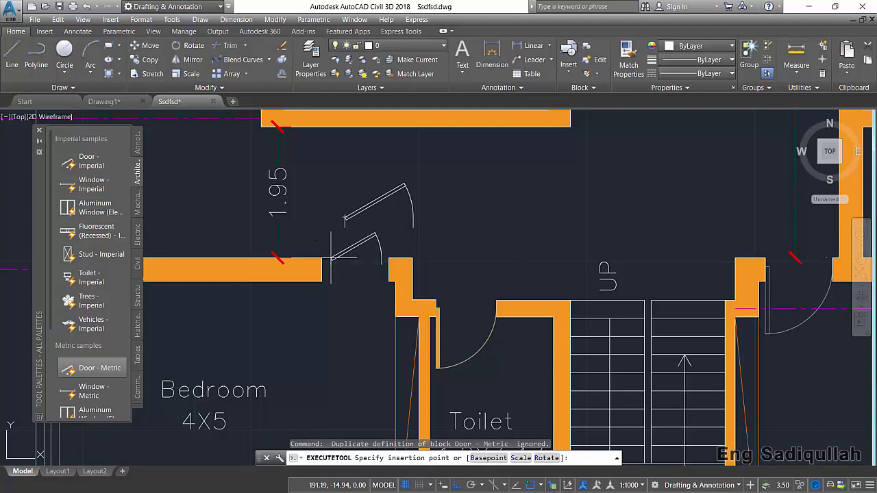
{"action": "left_click", "coordinate": [457, 211]}
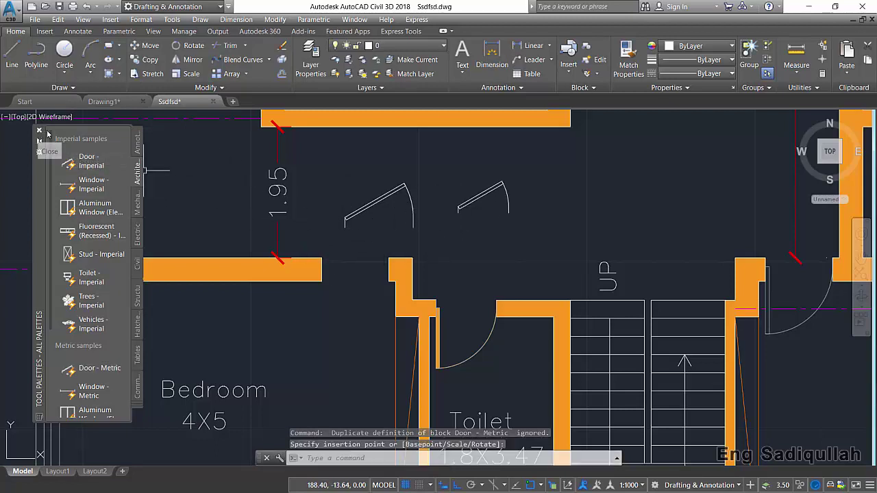
{"action": "scroll", "coordinate": [459, 225], "scroll_direction": "up", "scroll_amount": 2}
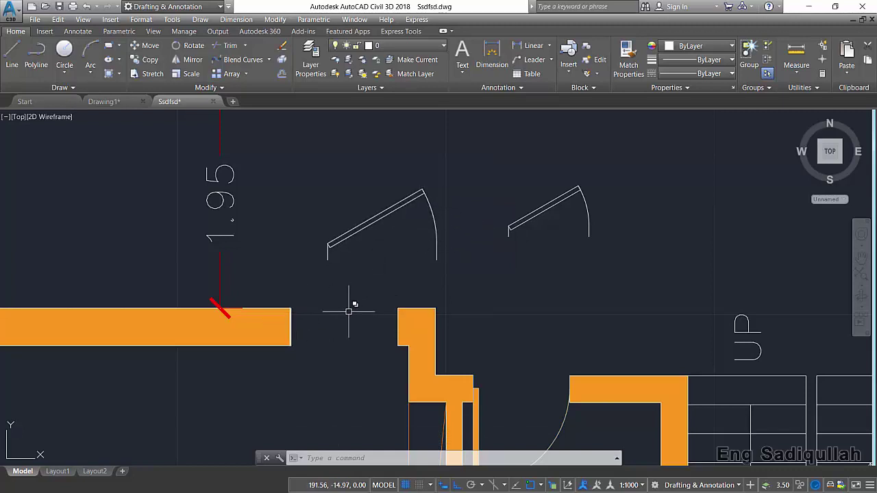
Step: Move the left door block from its corner to the wall end
{"action": "left_click", "coordinate": [370, 221]}
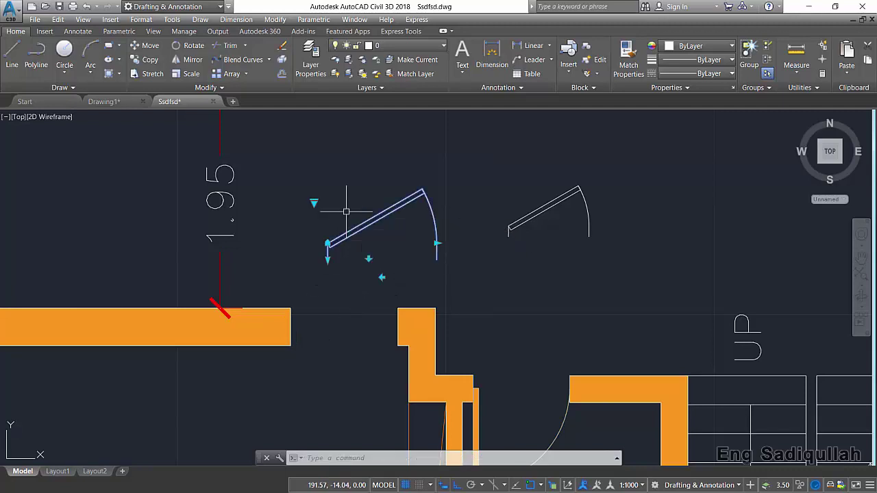
{"action": "left_click", "coordinate": [351, 263]}
{"action": "type", "text": "m"}
{"action": "key", "text": "Return"}
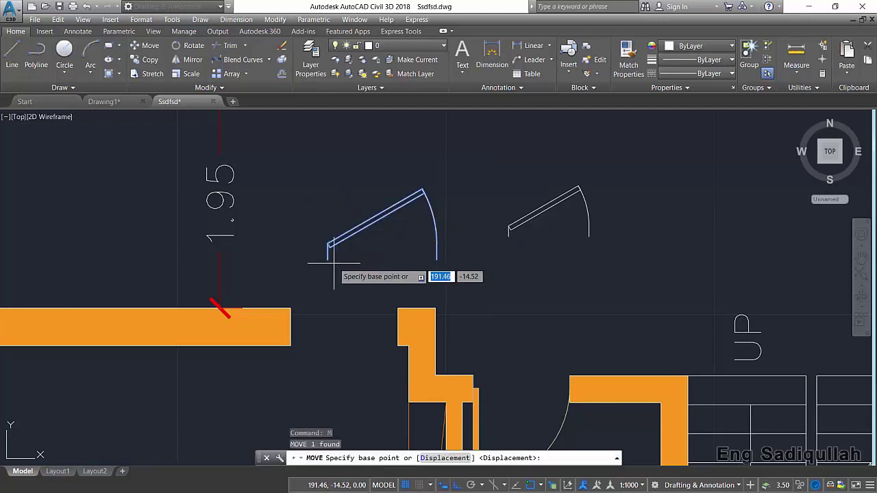
{"action": "left_click", "coordinate": [328, 261]}
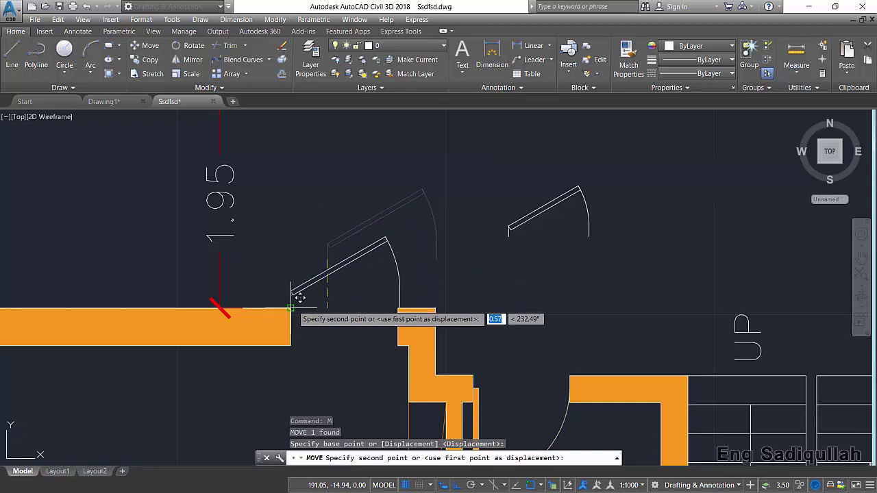
{"action": "left_click", "coordinate": [294, 295]}
Step: Flip the placed door's swing and hinge side with its grips, then reselect it
{"action": "left_click", "coordinate": [346, 276]}
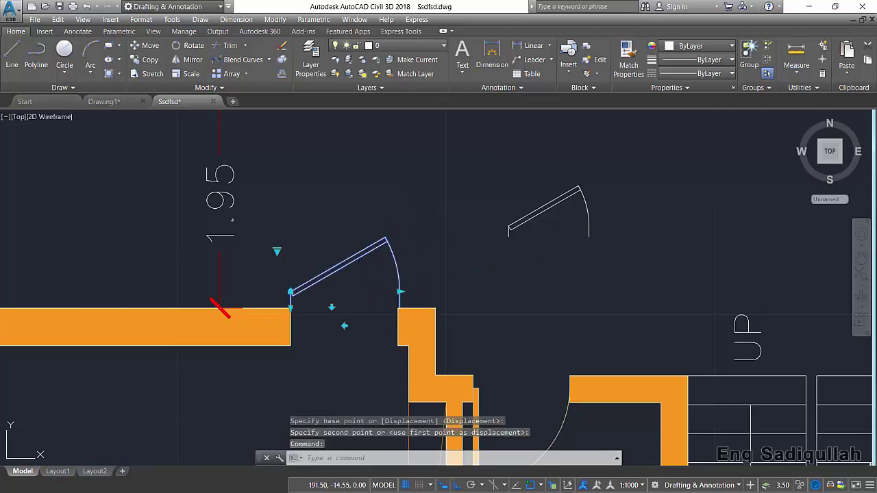
{"action": "left_click", "coordinate": [331, 307]}
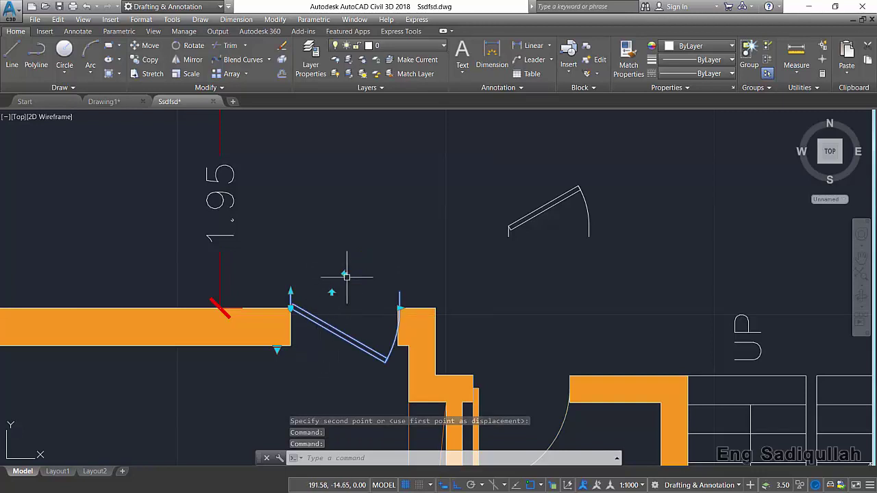
{"action": "left_click", "coordinate": [332, 293]}
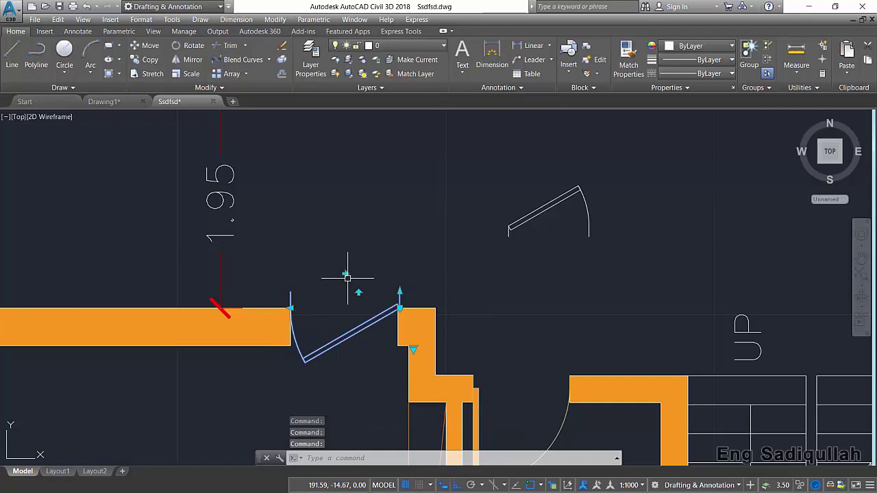
{"action": "left_click", "coordinate": [346, 274]}
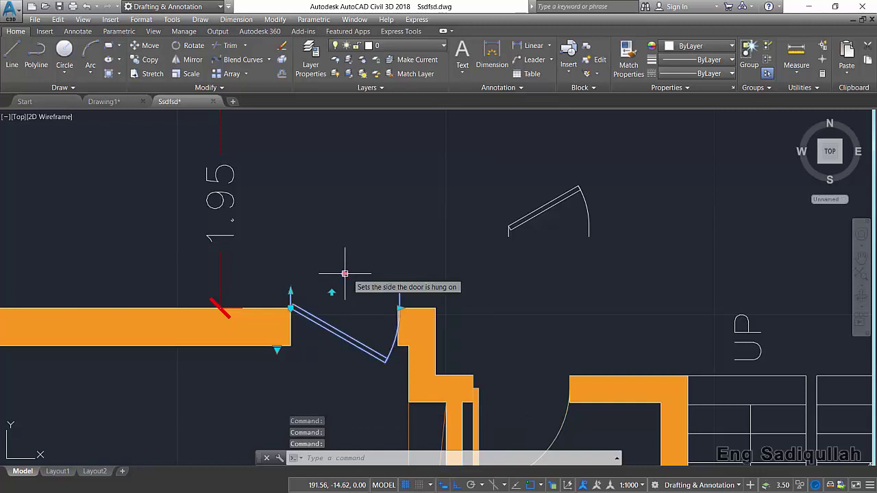
{"action": "key", "text": "Escape"}
{"action": "middle_click_drag", "start_coordinate": [369, 320], "coordinate": [388, 262]}
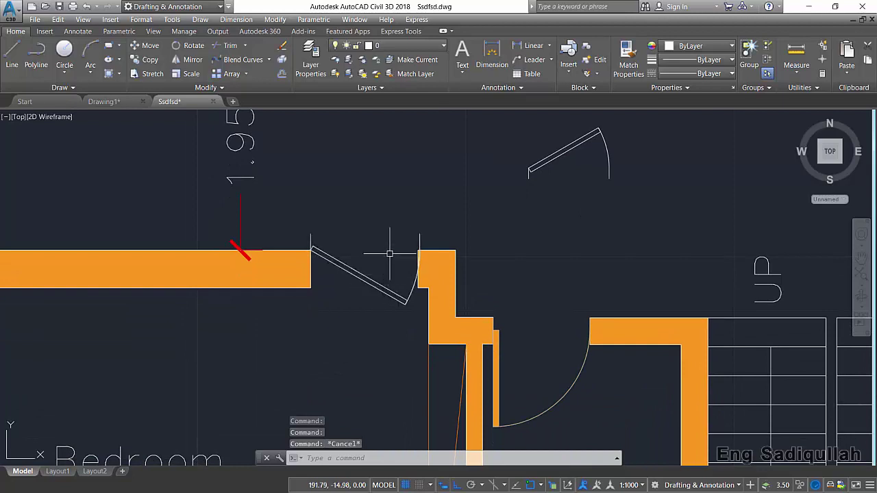
{"action": "left_click", "coordinate": [363, 276]}
{"action": "left_click", "coordinate": [329, 301]}
Step: Erase the selected door, then move the upper door block to the wall end
{"action": "type", "text": "e"}
{"action": "key", "text": "Return"}
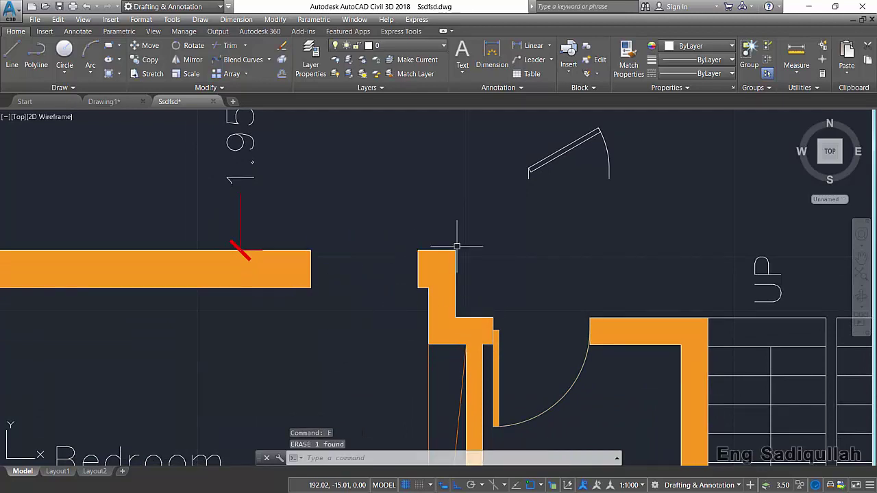
{"action": "middle_click_drag", "start_coordinate": [569, 201], "coordinate": [562, 222]}
{"action": "left_click", "coordinate": [575, 179]}
{"action": "left_click", "coordinate": [546, 199]}
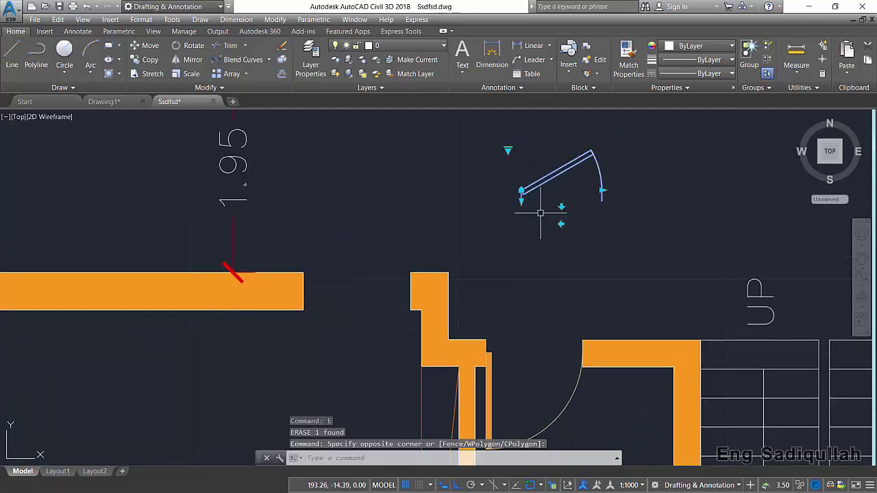
{"action": "type", "text": "m"}
{"action": "key", "text": "Return"}
{"action": "left_click", "coordinate": [521, 191]}
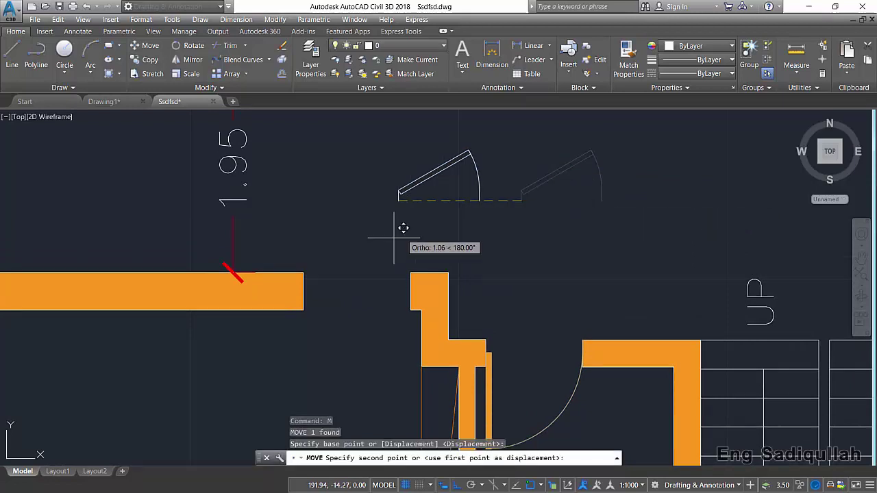
{"action": "left_click", "coordinate": [303, 272]}
Step: Flip the door downward with its grips and move it onto the right jamb corner
{"action": "left_click", "coordinate": [333, 244]}
{"action": "left_click", "coordinate": [343, 273]}
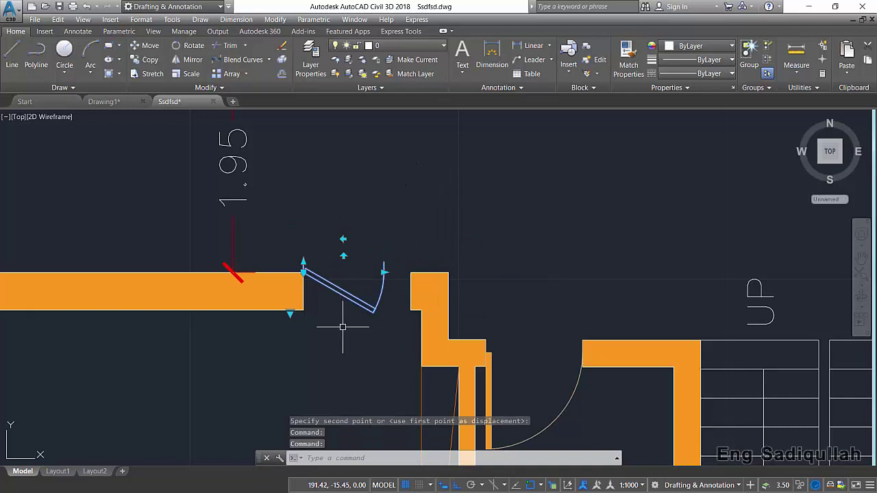
{"action": "left_click", "coordinate": [343, 240]}
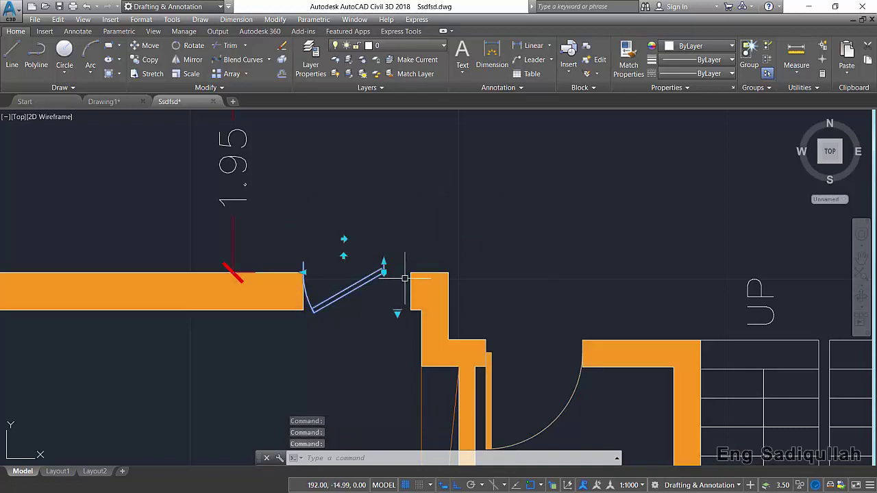
{"action": "type", "text": "m"}
{"action": "key", "text": "Return"}
{"action": "left_click", "coordinate": [384, 264]}
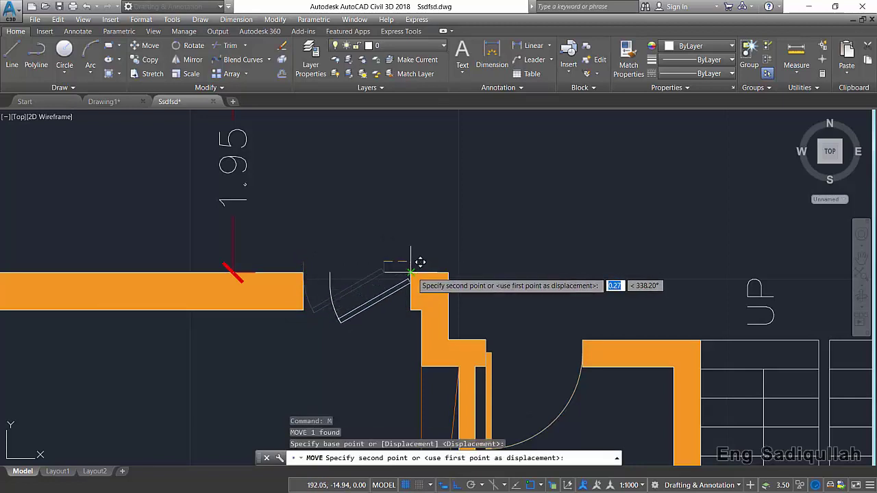
{"action": "left_click", "coordinate": [420, 262]}
{"action": "scroll", "coordinate": [391, 274], "scroll_direction": "up", "scroll_amount": 2}
Step: Scale the door by Reference from its hinge corner so it reaches the opposite wall end
{"action": "type", "text": "sc"}
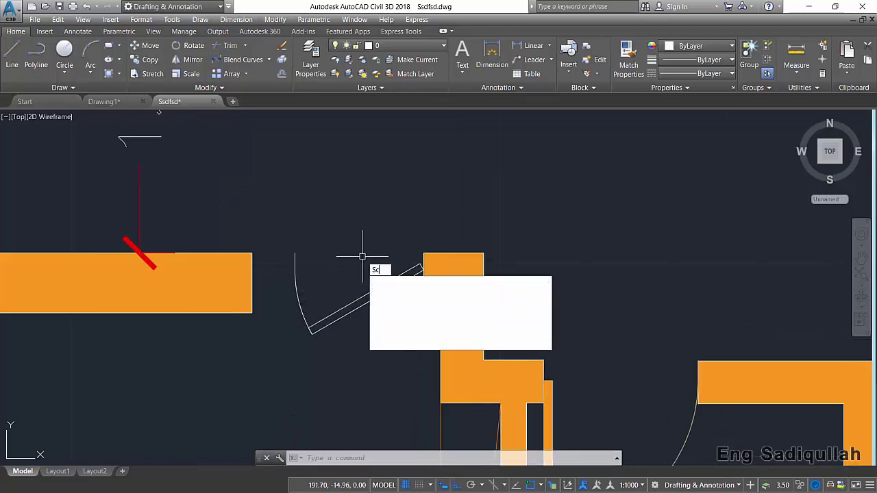
{"action": "key", "text": "Return"}
{"action": "left_click", "coordinate": [363, 279]}
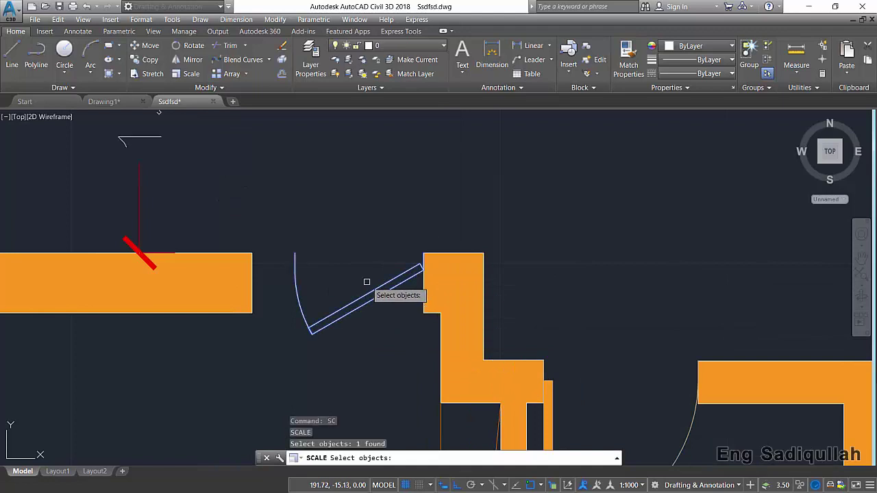
{"action": "key", "text": "Return"}
{"action": "left_click", "coordinate": [422, 252]}
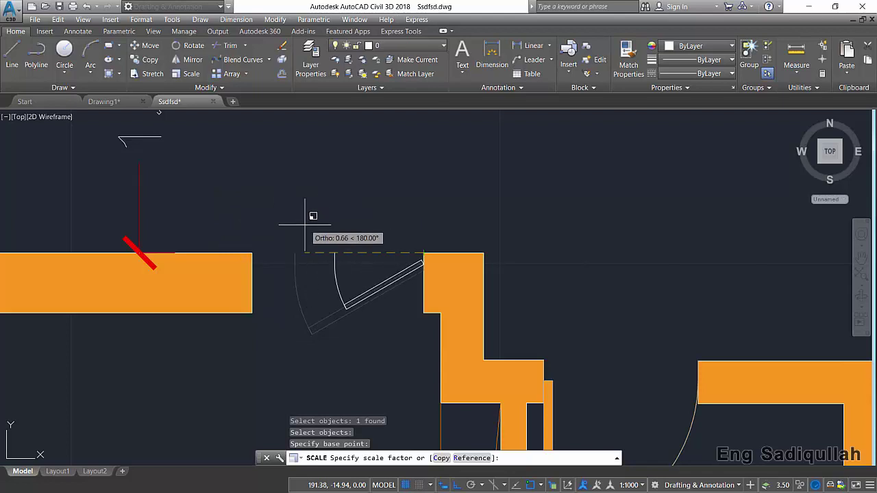
{"action": "type", "text": "R"}
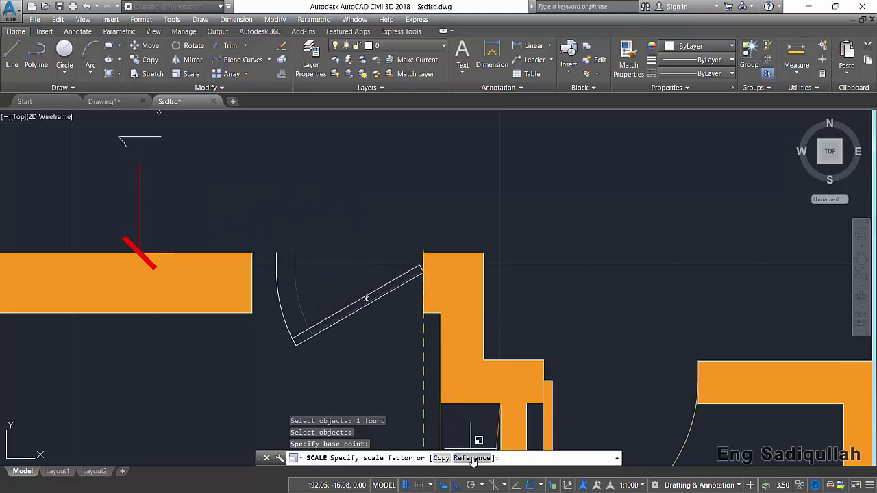
{"action": "key", "text": "Return"}
{"action": "left_click", "coordinate": [424, 253]}
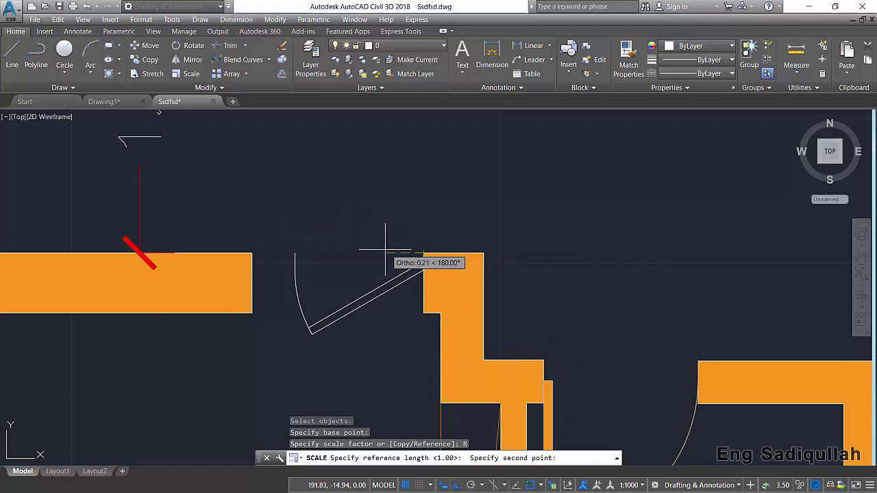
{"action": "left_click", "coordinate": [295, 253]}
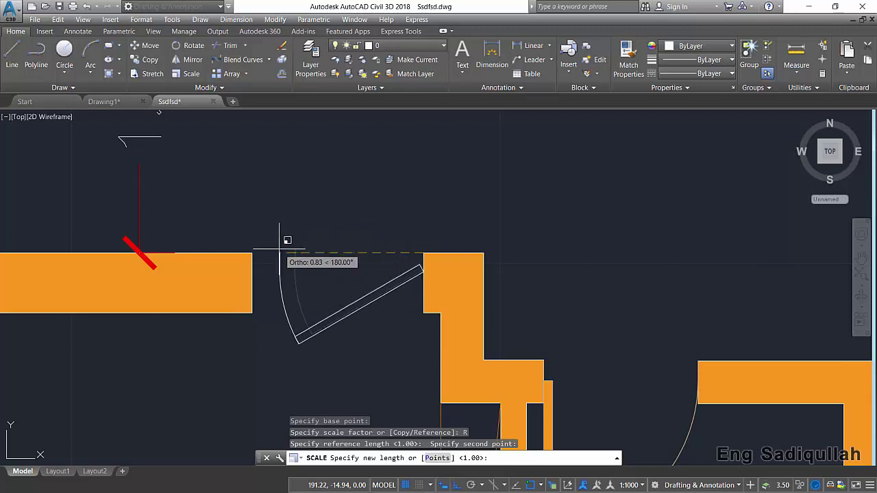
{"action": "left_click", "coordinate": [252, 253]}
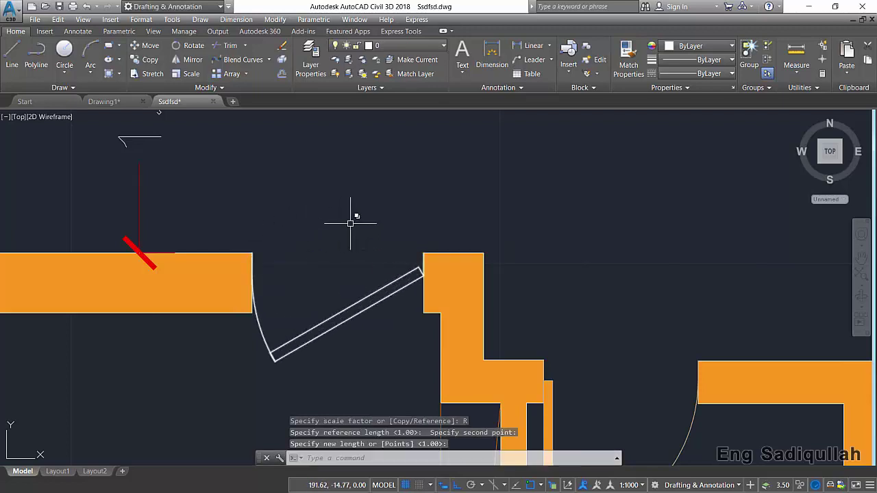
{"action": "scroll", "coordinate": [382, 266], "scroll_direction": "down", "scroll_amount": 1}
{"action": "scroll", "coordinate": [362, 275], "scroll_direction": "down", "scroll_amount": 1}
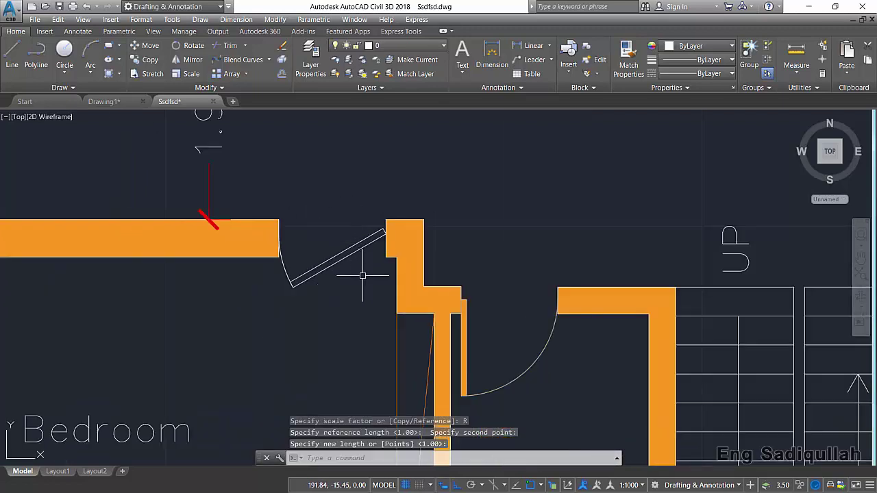
Step: Pan to review the floor plan, select the fitted door, then switch to Drawing1
{"action": "middle_click_drag", "start_coordinate": [362, 274], "coordinate": [379, 300]}
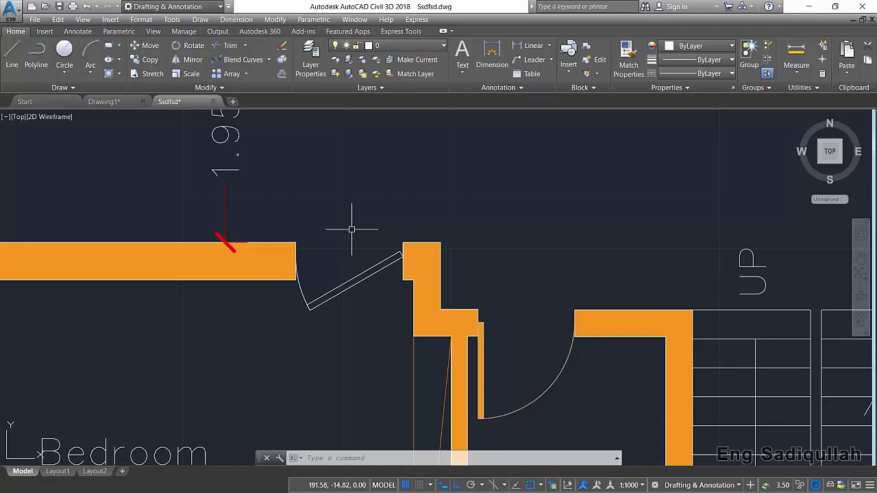
{"action": "left_click", "coordinate": [366, 275]}
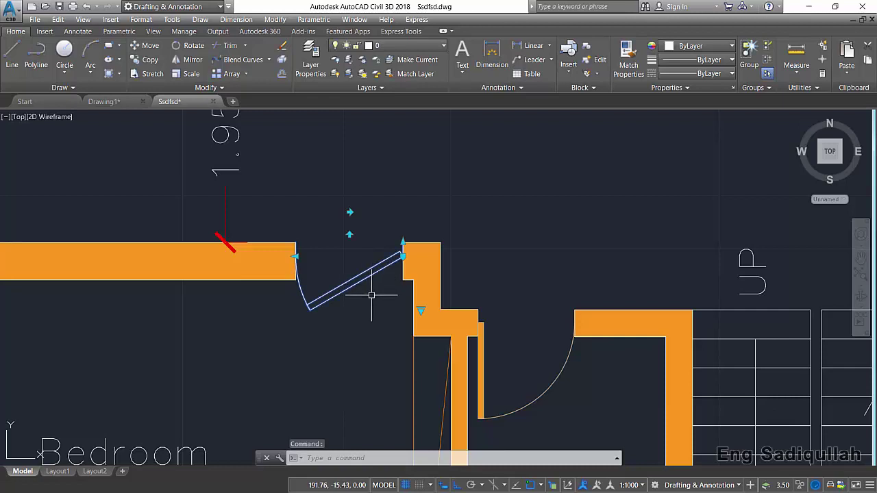
{"action": "left_click", "coordinate": [104, 101]}
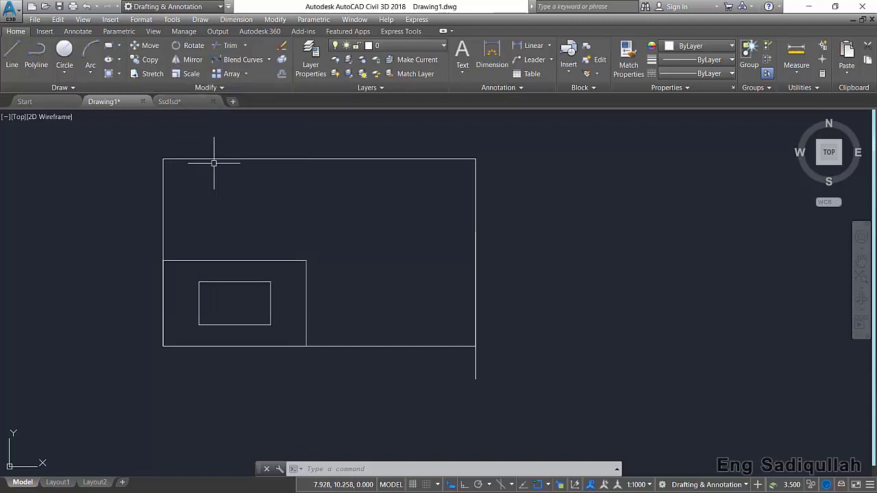
Step: Pan Drawing1 to push the practice rectangles out of view
{"action": "middle_click_drag", "start_coordinate": [368, 221], "coordinate": [337, 228]}
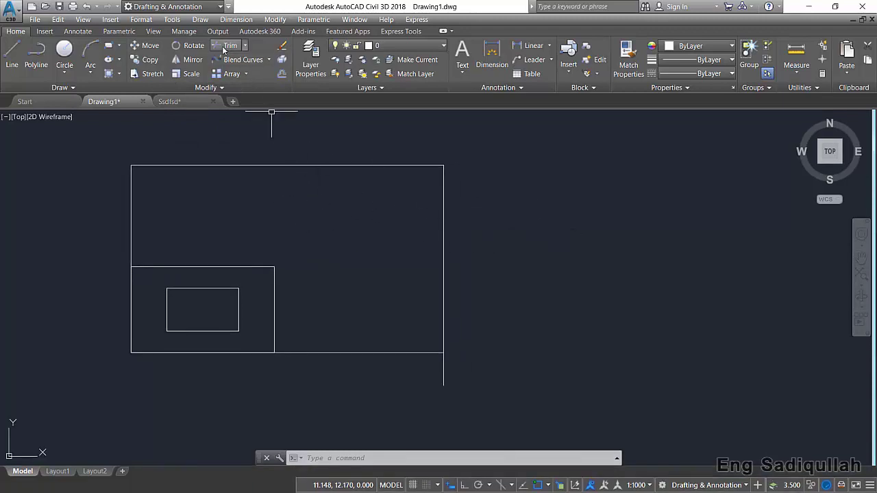
{"action": "middle_click_drag", "start_coordinate": [552, 272], "coordinate": [57, 295]}
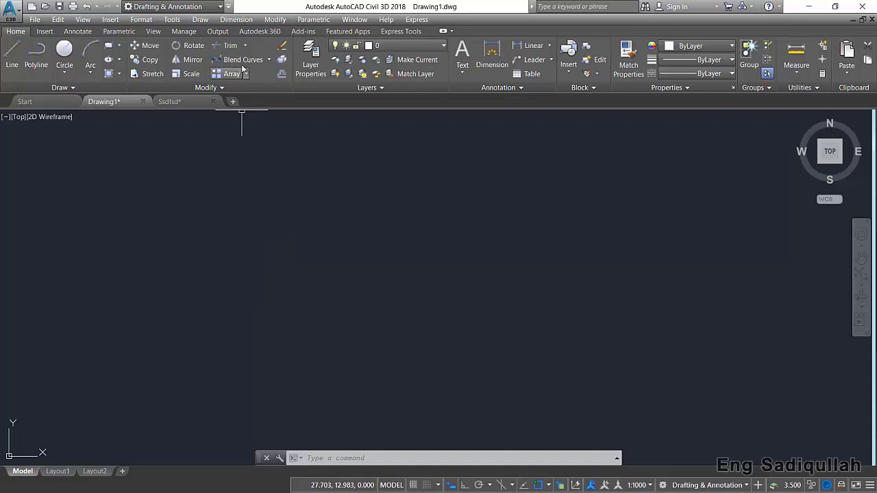
Step: Draw a row of four vertical lines with the LINE tool
{"action": "left_click", "coordinate": [10, 56]}
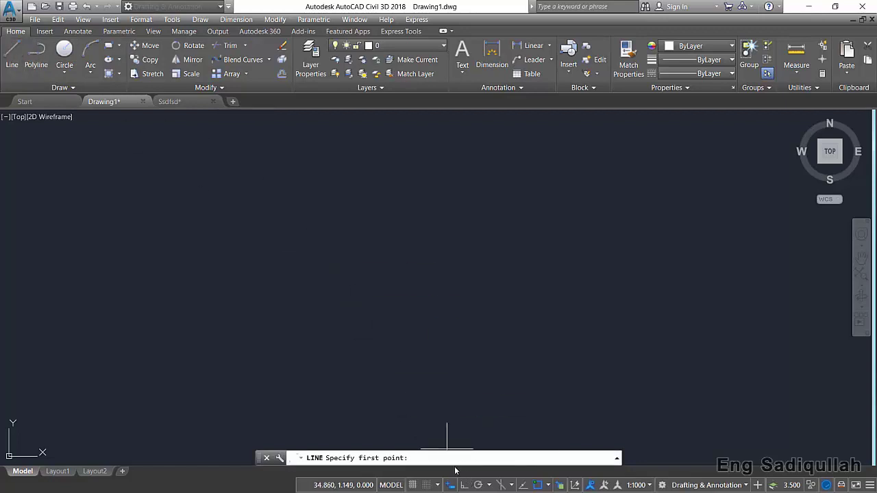
{"action": "left_click", "coordinate": [335, 262]}
{"action": "left_click", "coordinate": [333, 403]}
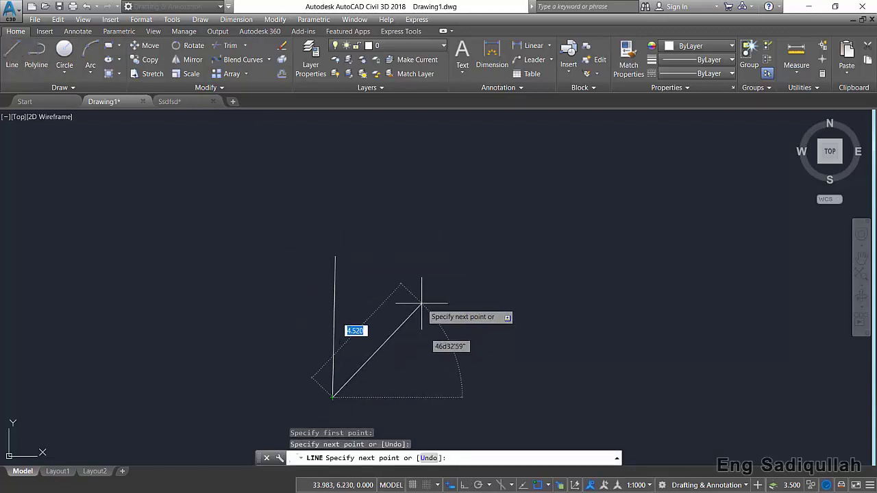
{"action": "key", "text": "Return"}
{"action": "key", "text": "Return"}
{"action": "key", "text": "Escape"}
{"action": "left_click", "coordinate": [389, 257]}
{"action": "key", "text": "Escape"}
{"action": "key", "text": "Return"}
{"action": "left_click", "coordinate": [388, 262]}
{"action": "left_click", "coordinate": [383, 387]}
{"action": "key", "text": "Return"}
{"action": "key", "text": "Return"}
{"action": "left_click", "coordinate": [437, 266]}
{"action": "left_click", "coordinate": [432, 394]}
{"action": "key", "text": "Return"}
{"action": "key", "text": "Return"}
{"action": "left_click", "coordinate": [485, 272]}
{"action": "left_click", "coordinate": [476, 405]}
{"action": "key", "text": "Return"}
{"action": "key", "text": "Return"}
Step: Draw two horizontal lines across the verticals, a top horizontal line, and a diagonal line
{"action": "left_click", "coordinate": [263, 285]}
{"action": "left_click", "coordinate": [453, 283]}
{"action": "key", "text": "Return"}
{"action": "key", "text": "Return"}
{"action": "left_click", "coordinate": [211, 228]}
{"action": "left_click", "coordinate": [413, 230]}
{"action": "key", "text": "Return"}
{"action": "key", "text": "Return"}
{"action": "left_click", "coordinate": [347, 138]}
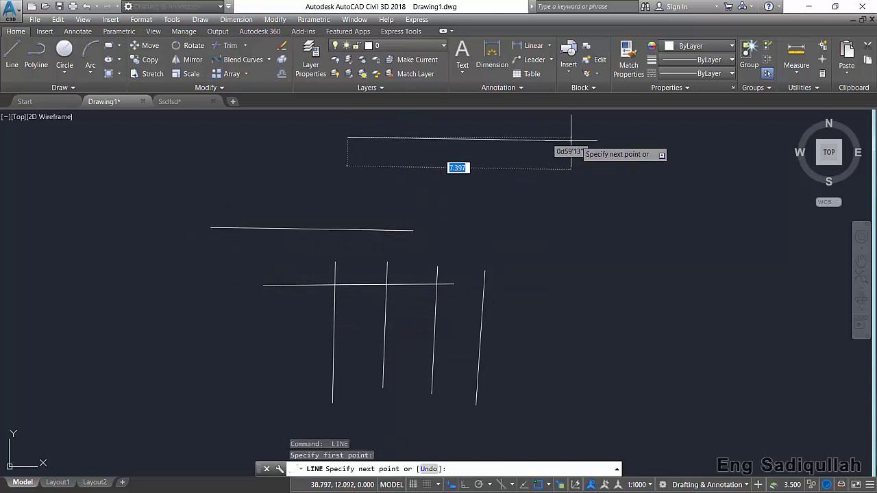
{"action": "left_click", "coordinate": [635, 141]}
{"action": "key", "text": "Return"}
{"action": "key", "text": "Return"}
{"action": "left_click", "coordinate": [114, 319]}
{"action": "left_click", "coordinate": [359, 183]}
{"action": "key", "text": "Return"}
Step: Draw the right cross's vertical and slanted lines, plus a fifth vertical beside the row
{"action": "key", "text": "Return"}
{"action": "left_click", "coordinate": [586, 285]}
{"action": "left_click", "coordinate": [587, 157]}
{"action": "key", "text": "Return"}
{"action": "key", "text": "Return"}
{"action": "left_click", "coordinate": [514, 219]}
{"action": "left_click", "coordinate": [694, 206]}
{"action": "key", "text": "Return"}
{"action": "key", "text": "Return"}
{"action": "left_click", "coordinate": [544, 276]}
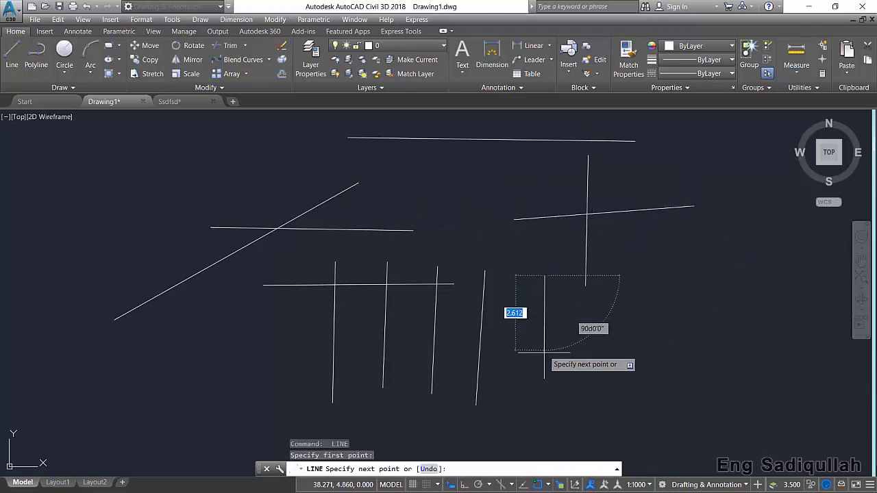
{"action": "left_click", "coordinate": [543, 387]}
{"action": "key", "text": "Return"}
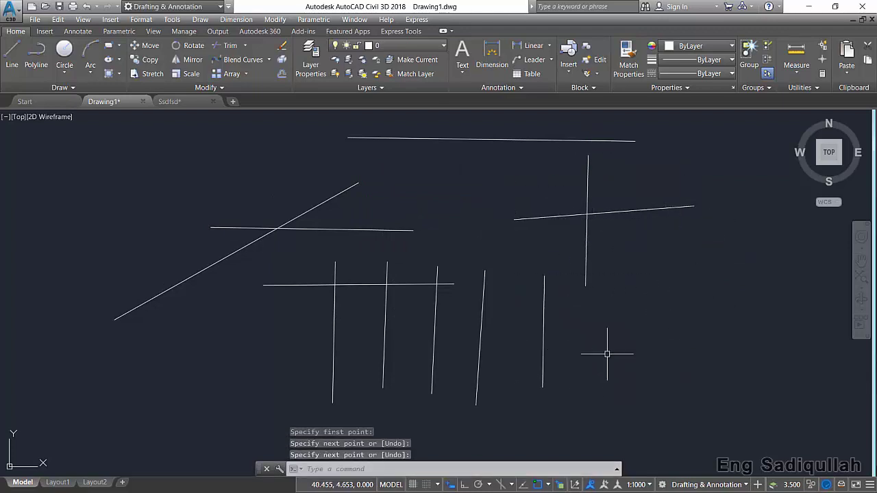
Step: Pan the view left and start TRIM with the TR alias
{"action": "middle_click_drag", "start_coordinate": [632, 333], "coordinate": [596, 340]}
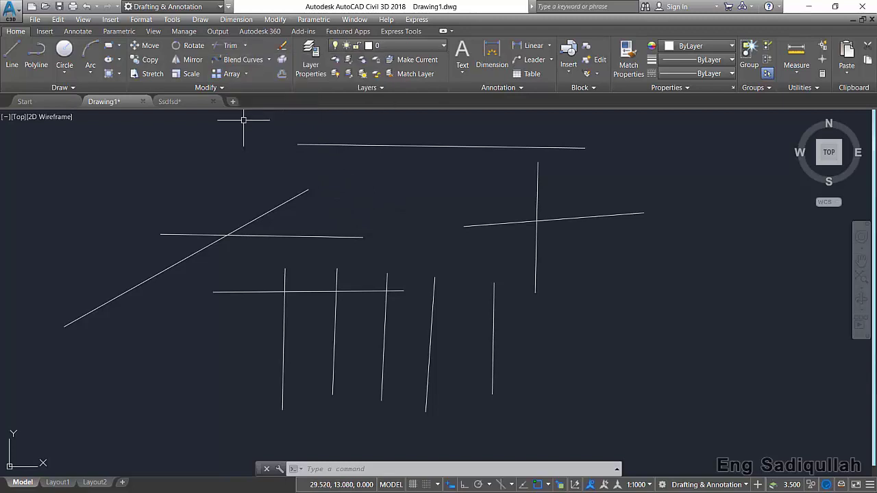
{"action": "type", "text": "tr"}
{"action": "key", "text": "Return"}
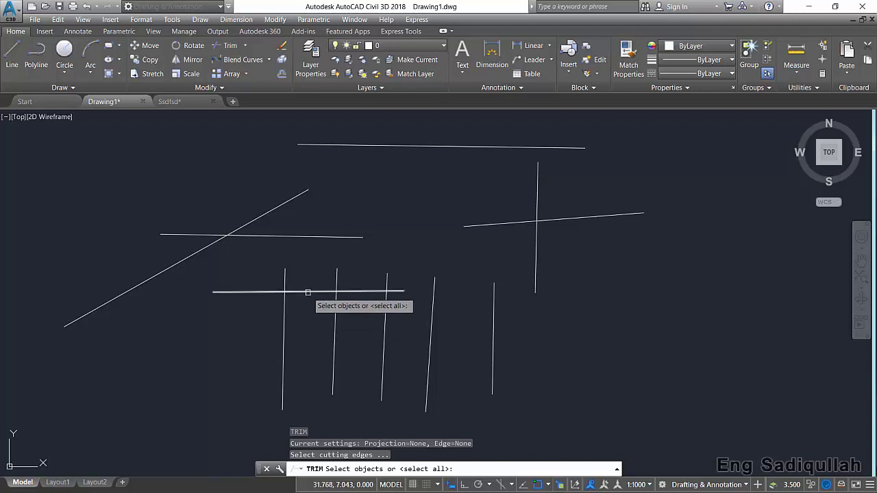
{"action": "left_click", "coordinate": [308, 293]}
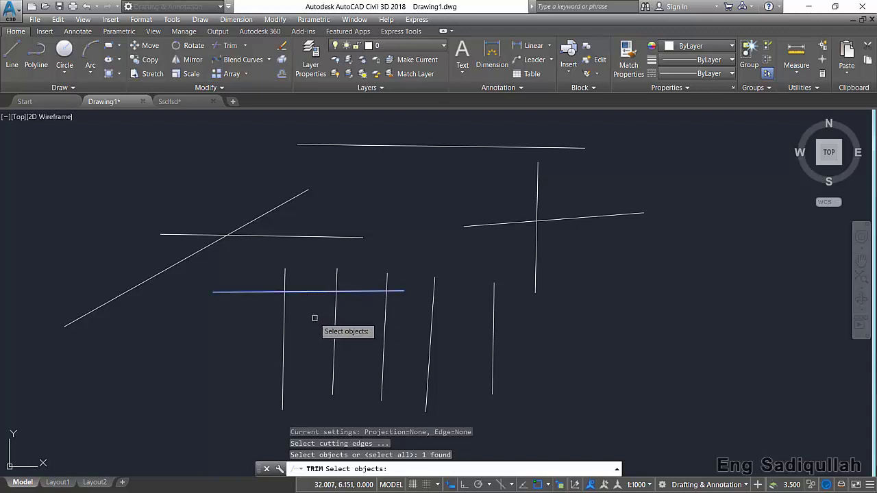
{"action": "key", "text": "Return"}
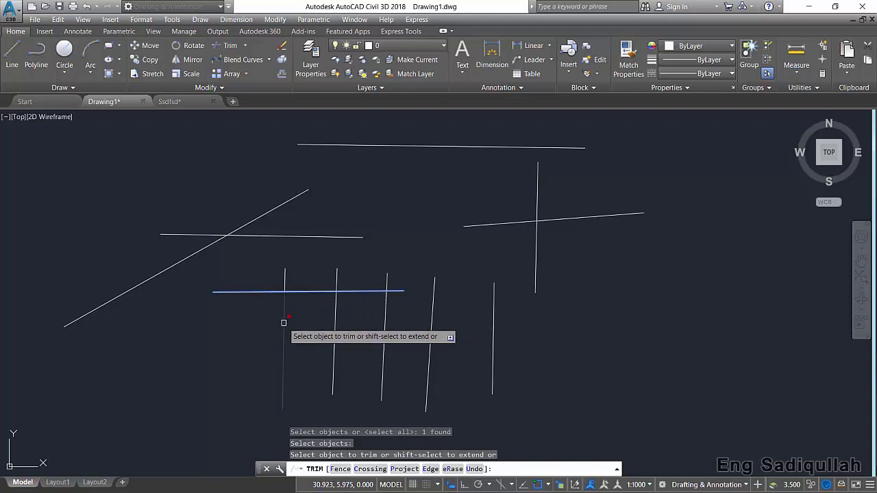
{"action": "left_click", "coordinate": [284, 323]}
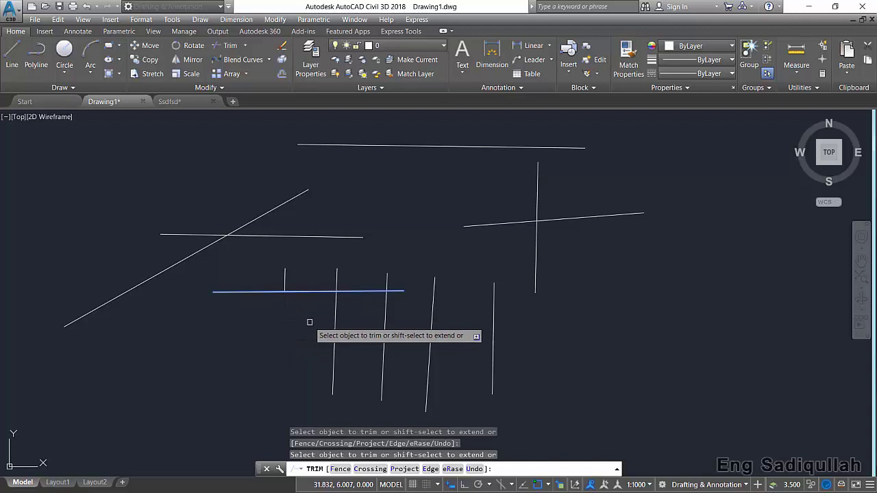
{"action": "left_click", "coordinate": [335, 278]}
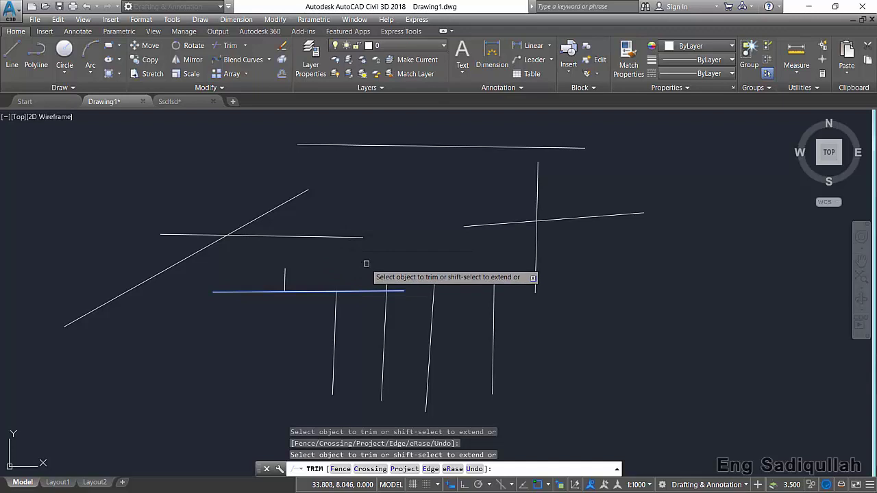
{"action": "left_click", "coordinate": [386, 309]}
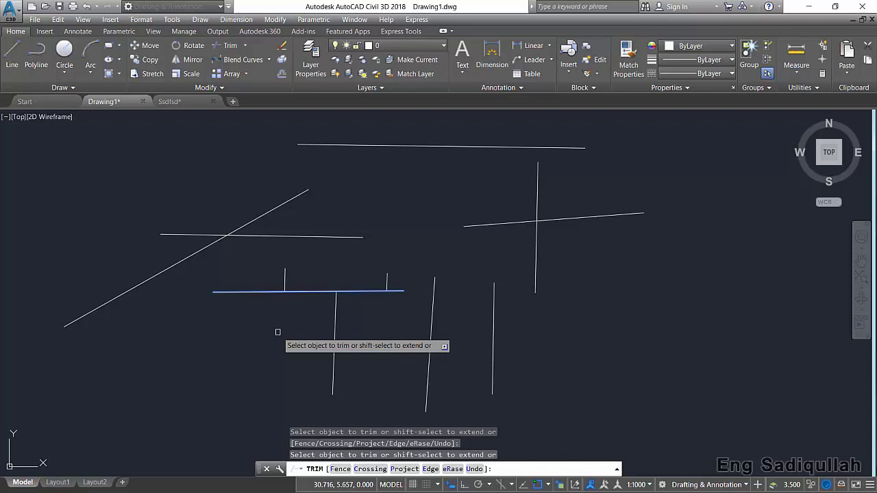
{"action": "key", "text": "Return"}
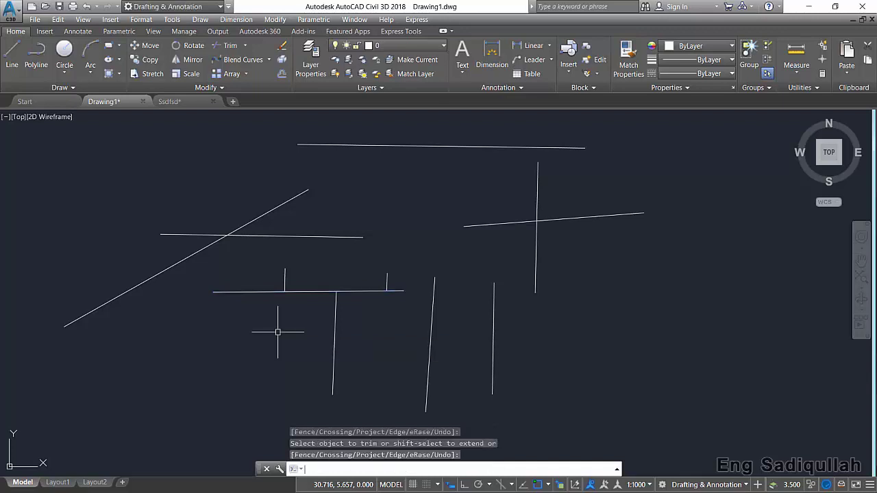
{"action": "key", "text": "ctrl+z"}
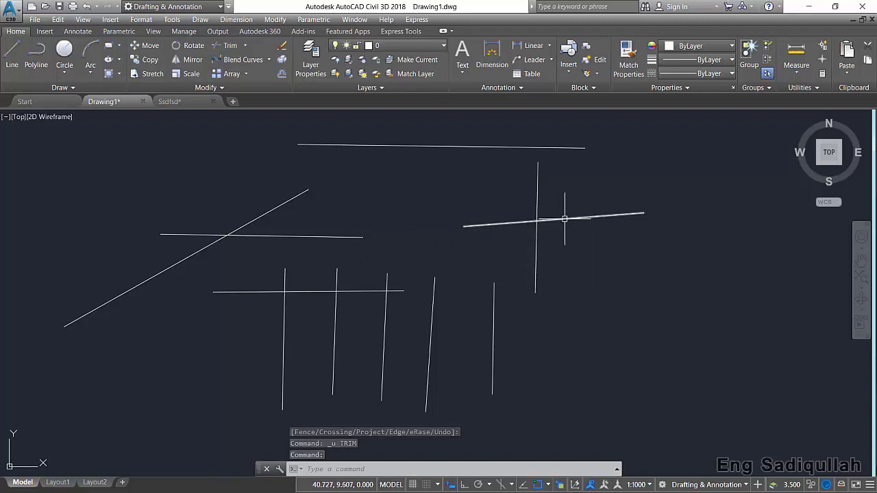
Step: Trim the right vertical below the slanted line, using that slanted line as cutting edge
{"action": "left_click", "coordinate": [230, 45]}
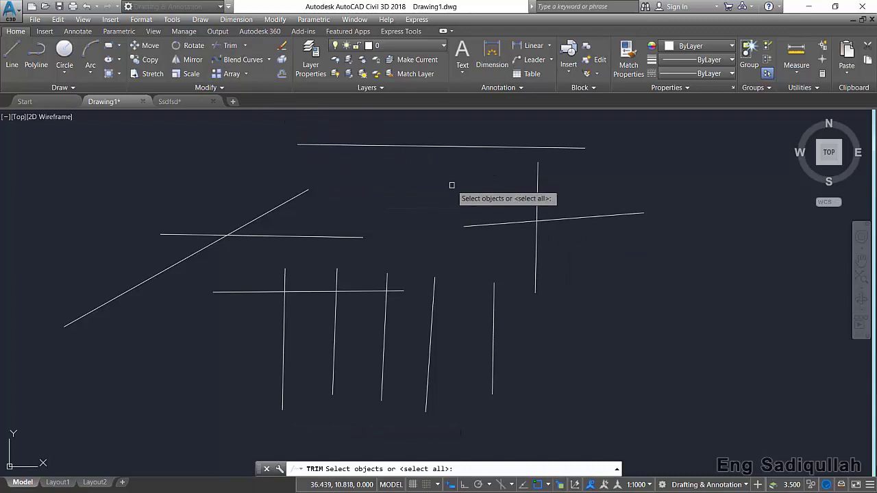
{"action": "left_click", "coordinate": [506, 222]}
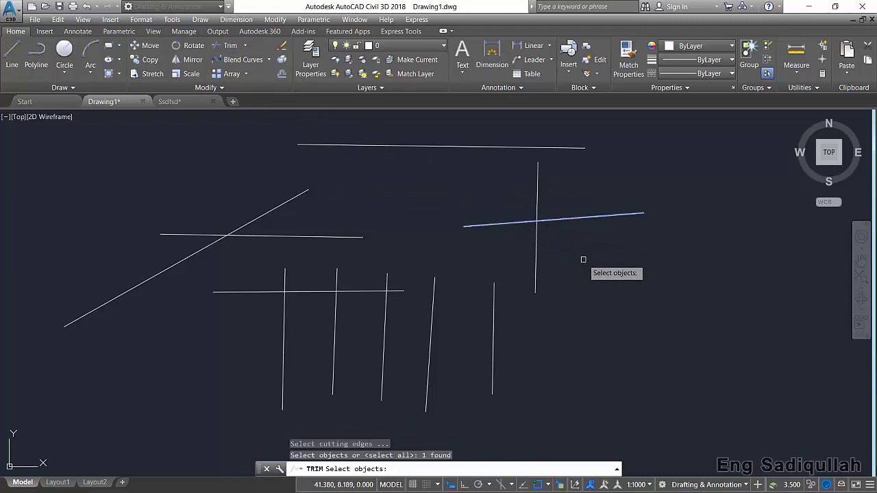
{"action": "key", "text": "Return"}
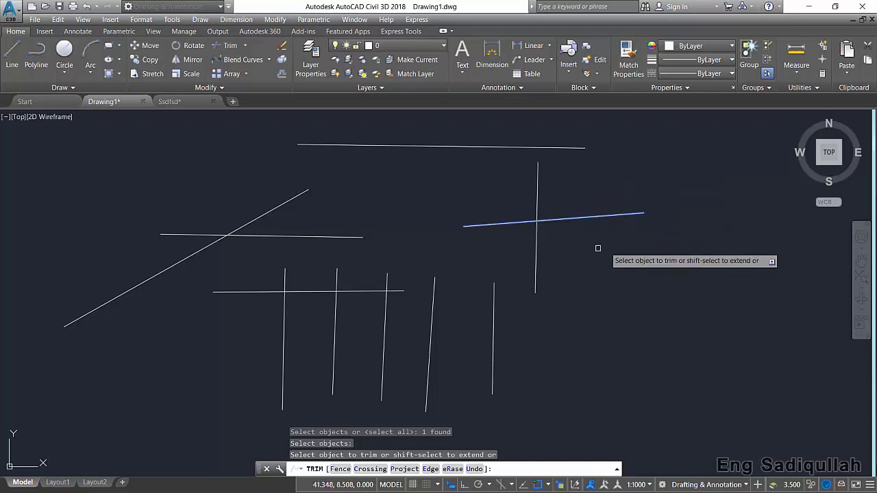
{"action": "left_click", "coordinate": [535, 258]}
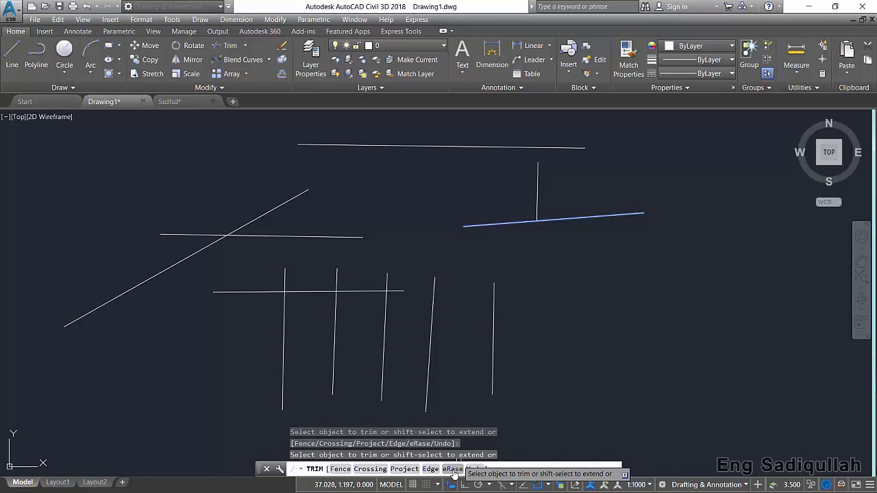
Step: Use Trim's eRase option to delete the leftover vertical line
{"action": "right_click", "coordinate": [453, 474]}
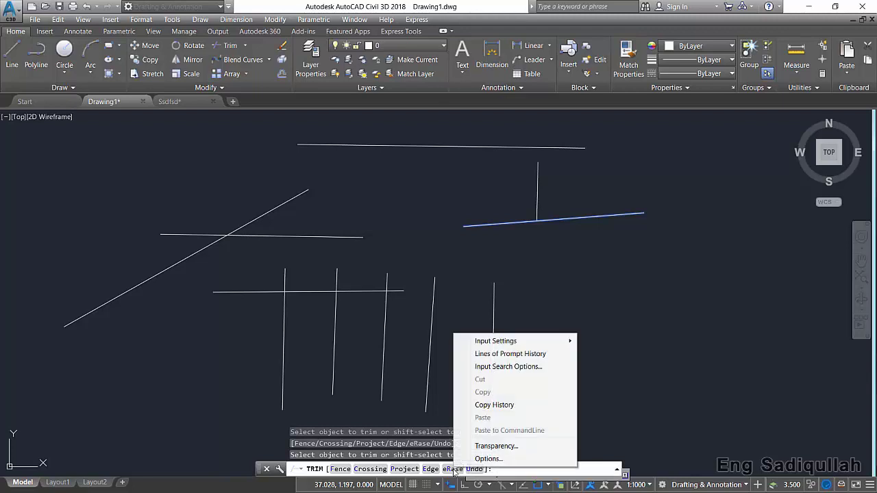
{"action": "left_click", "coordinate": [454, 470]}
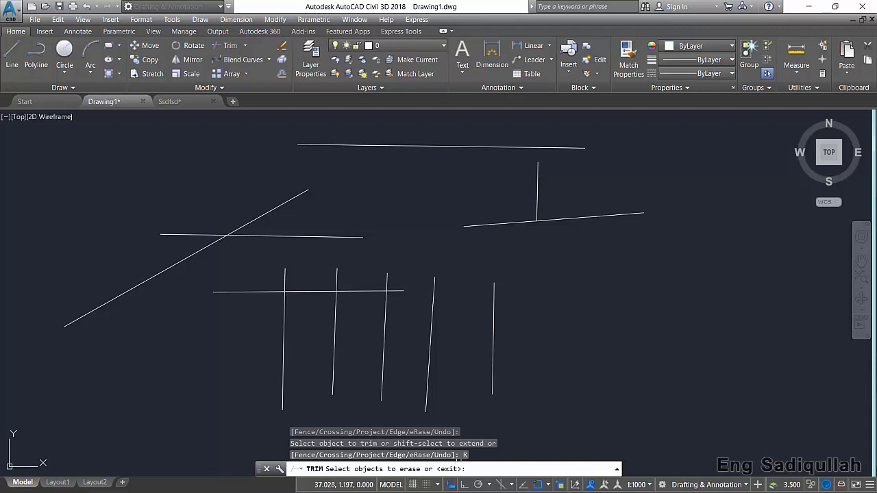
{"action": "left_click", "coordinate": [540, 187]}
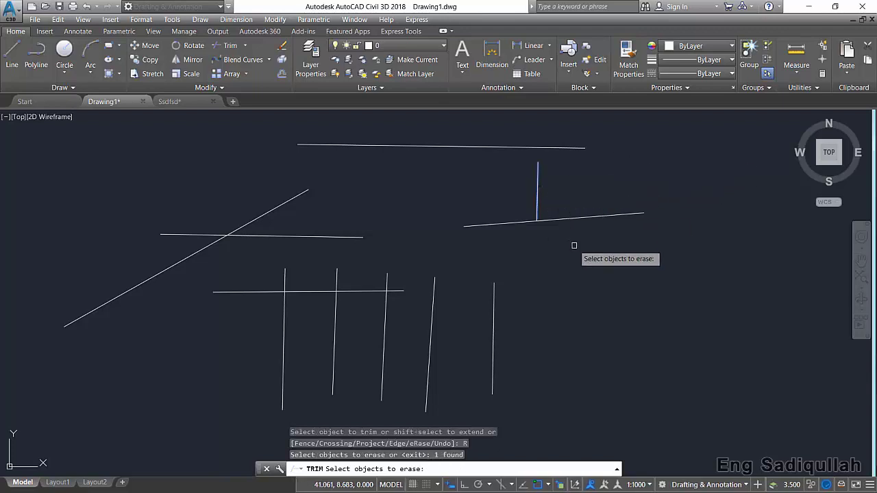
{"action": "key", "text": "Return"}
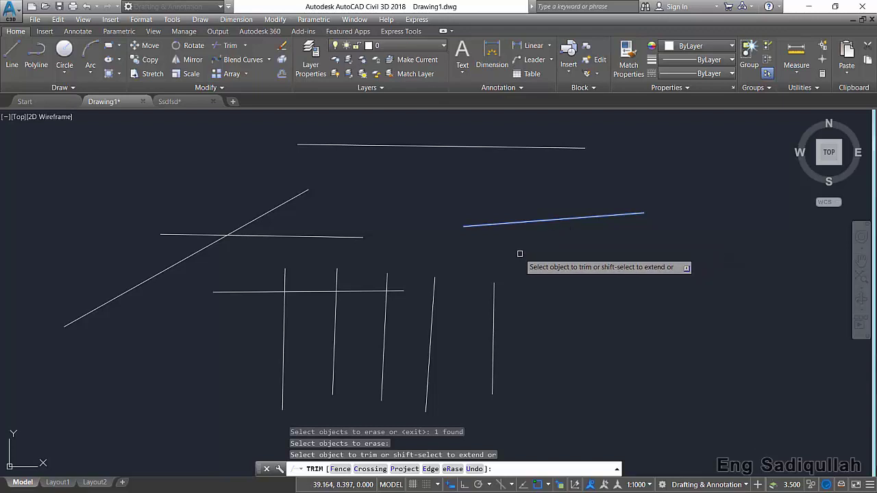
{"action": "key", "text": "Escape"}
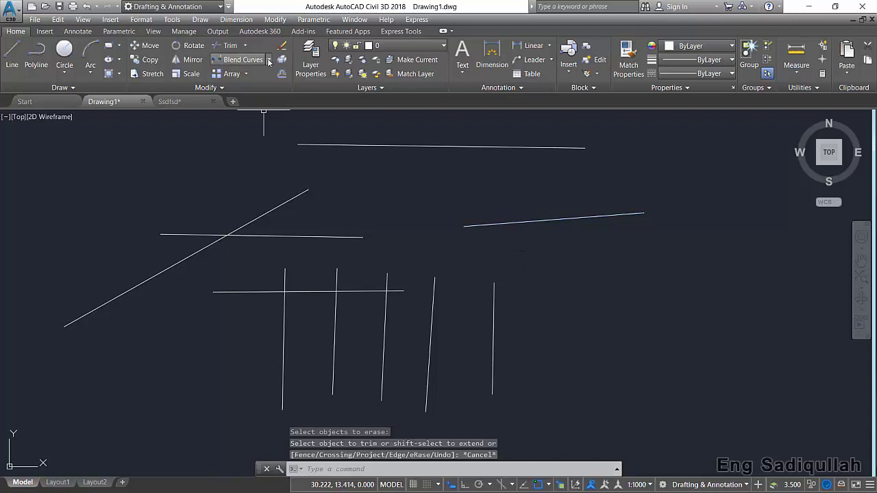
{"action": "left_click", "coordinate": [226, 45]}
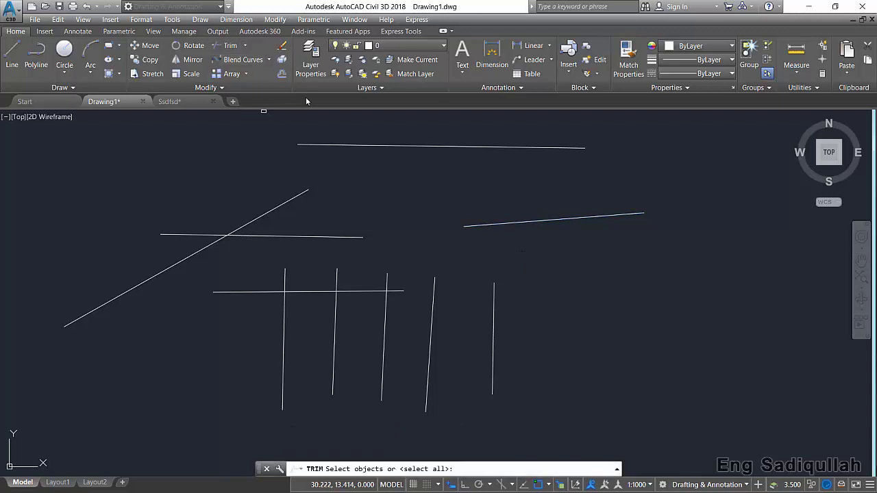
{"action": "left_click", "coordinate": [312, 291]}
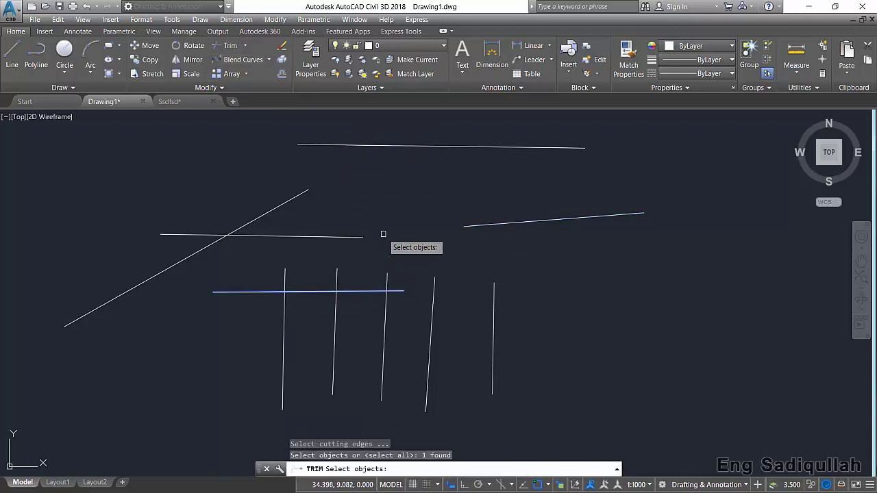
{"action": "key", "text": "Return"}
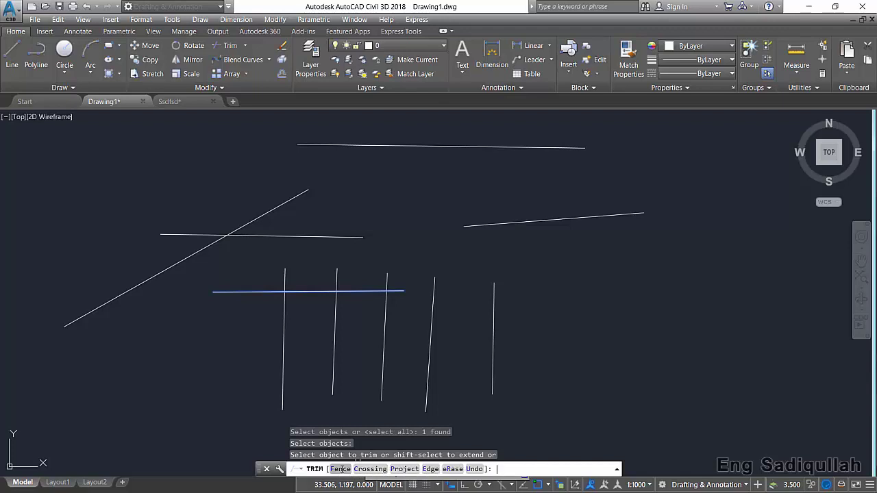
{"action": "left_click", "coordinate": [342, 470]}
{"action": "left_click", "coordinate": [196, 278]}
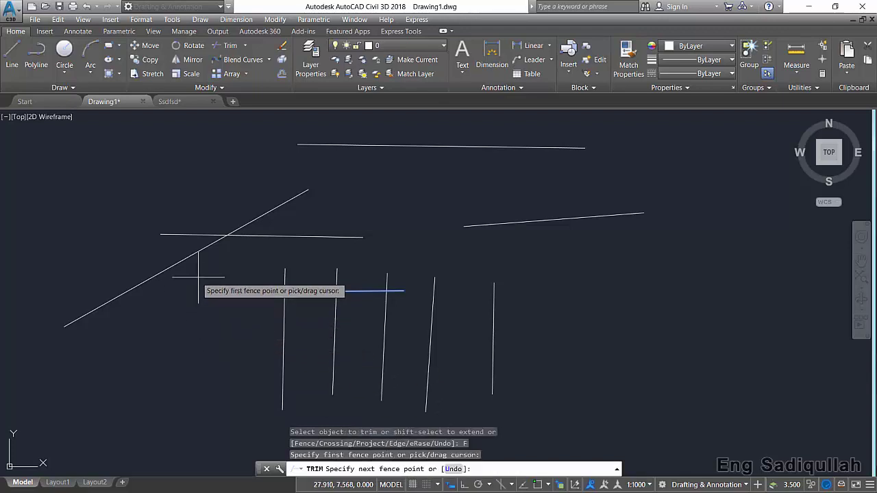
{"action": "left_click", "coordinate": [266, 286]}
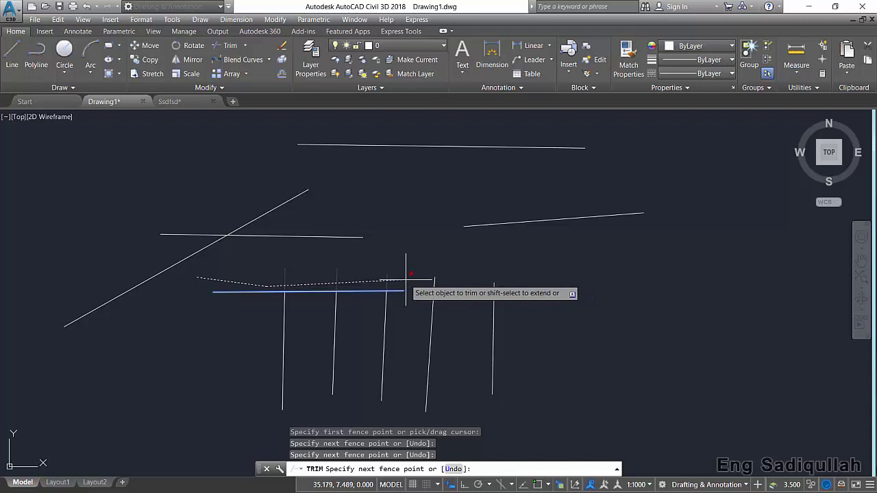
{"action": "left_click", "coordinate": [406, 279]}
{"action": "left_click", "coordinate": [404, 202]}
{"action": "left_click", "coordinate": [209, 210]}
{"action": "left_click", "coordinate": [162, 316]}
{"action": "left_click", "coordinate": [317, 355]}
{"action": "key", "text": "Return"}
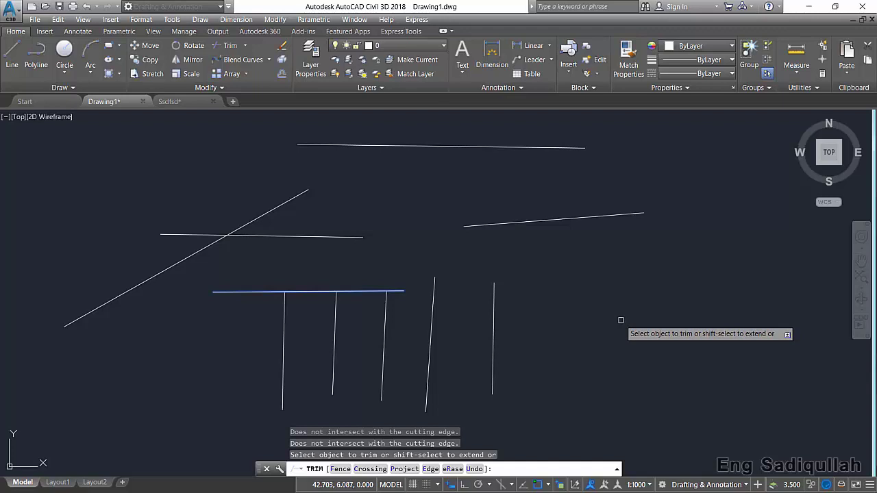
{"action": "key", "text": "Return"}
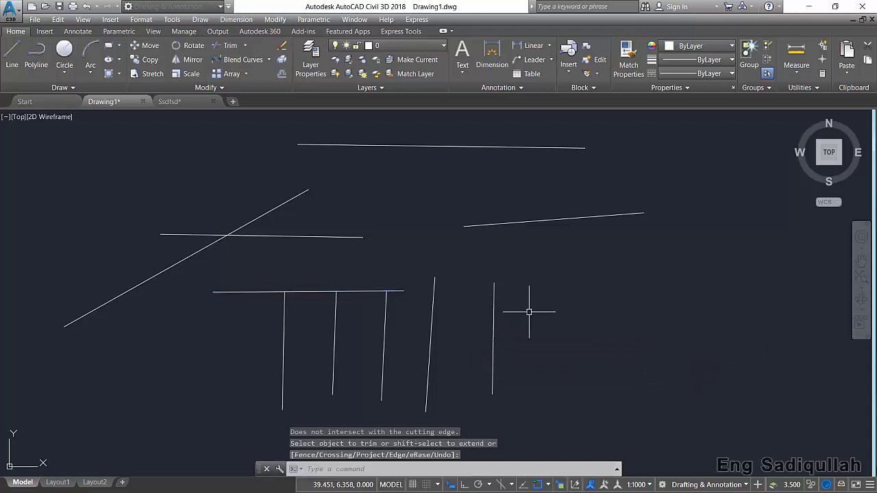
{"action": "key", "text": "ctrl+z"}
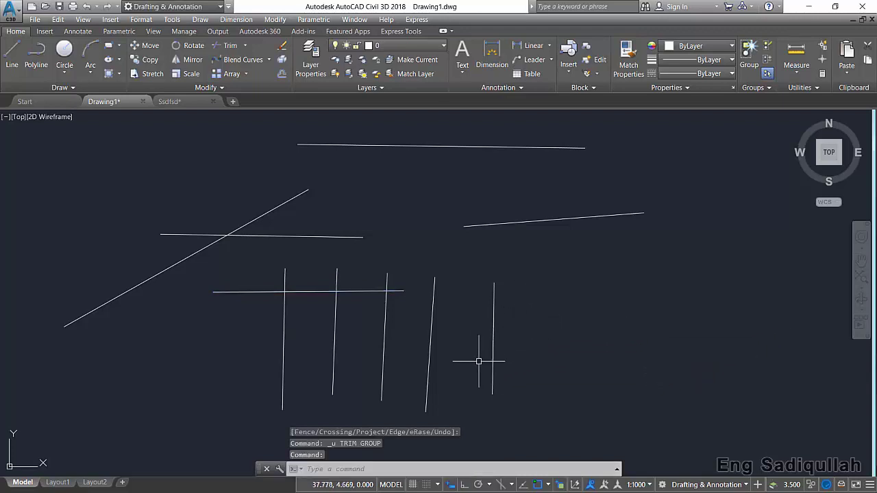
Step: Start Trim with the lower horizontal line as cutting edge and the Crossing option
{"action": "left_click", "coordinate": [226, 45]}
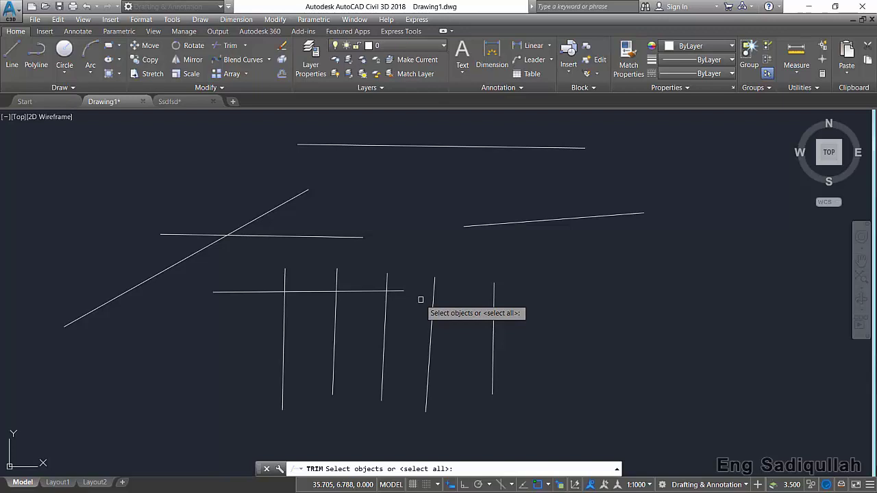
{"action": "left_click", "coordinate": [358, 292]}
{"action": "key", "text": "Return"}
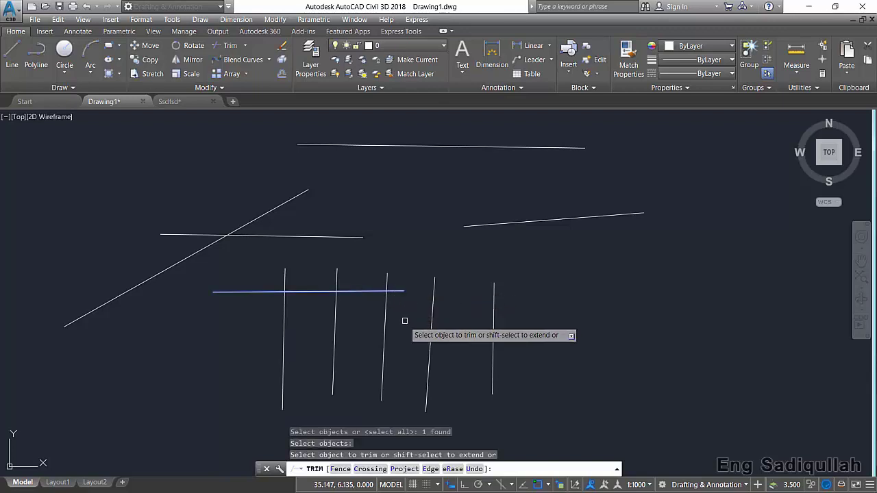
{"action": "type", "text": "C"}
{"action": "key", "text": "Return"}
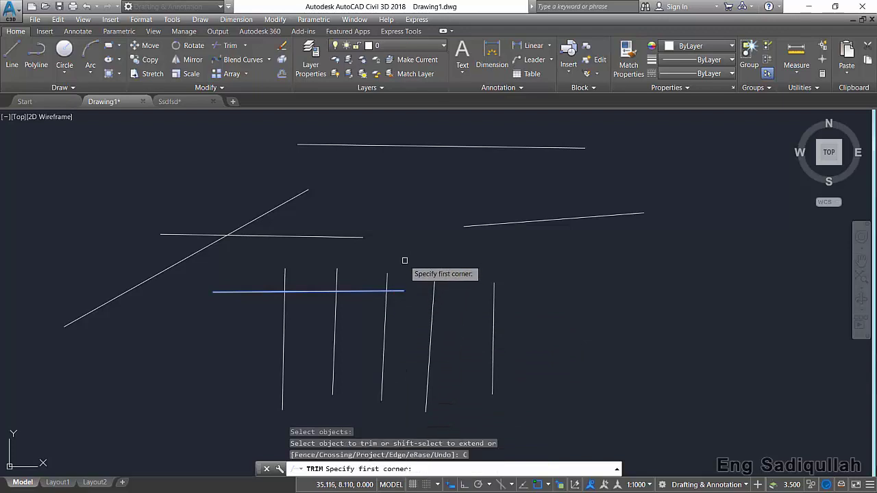
Step: Crossing-trim the vertical tops above the horizontal line, then undo that trim
{"action": "left_click", "coordinate": [412, 248]}
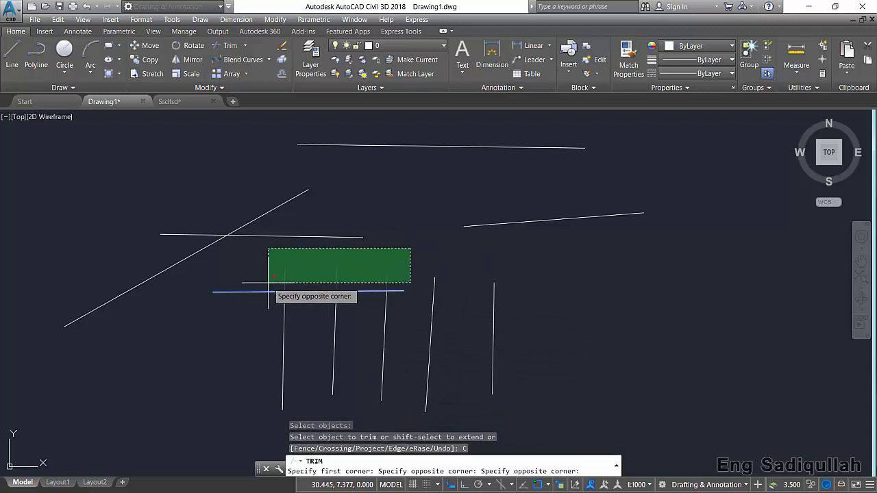
{"action": "left_click", "coordinate": [240, 310]}
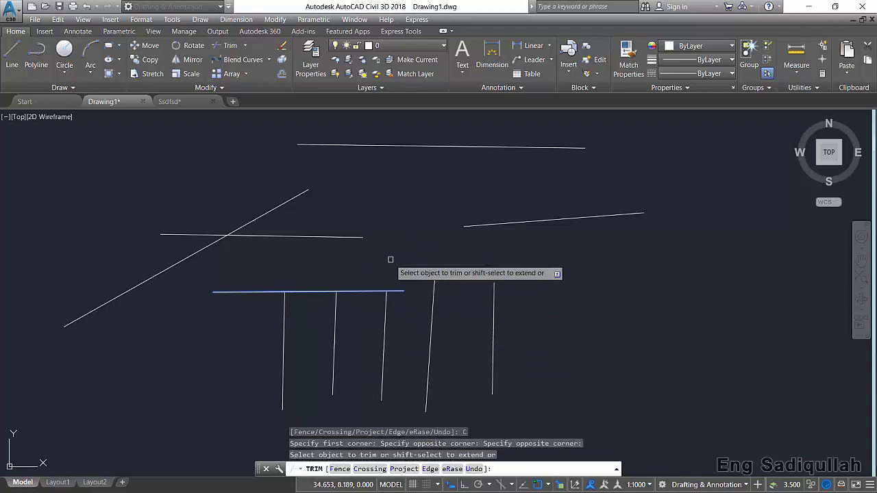
{"action": "key", "text": "Return"}
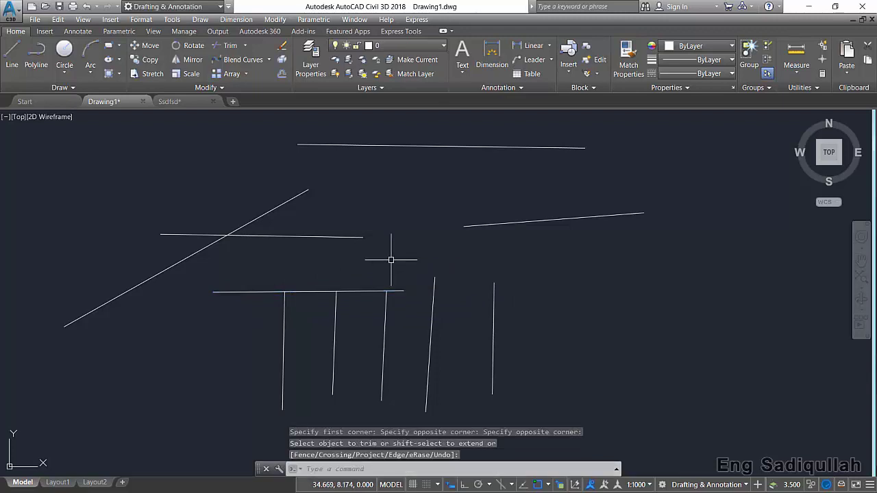
{"action": "key", "text": "ctrl+z"}
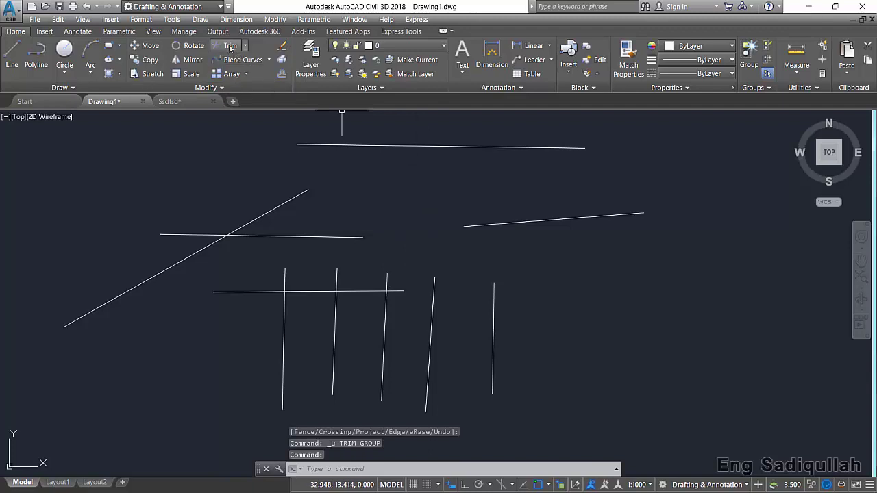
Step: Start Trim with all ten lines crossing-selected as cutting edges
{"action": "left_click", "coordinate": [230, 45]}
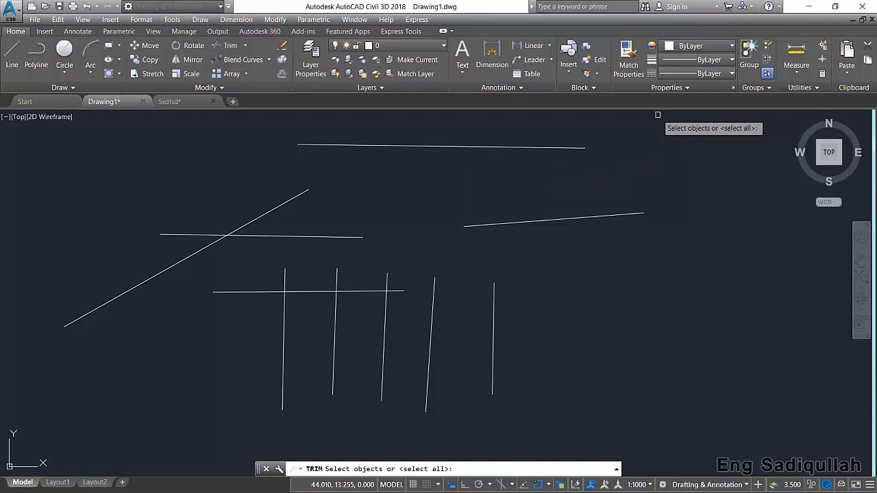
{"action": "left_click", "coordinate": [658, 114]}
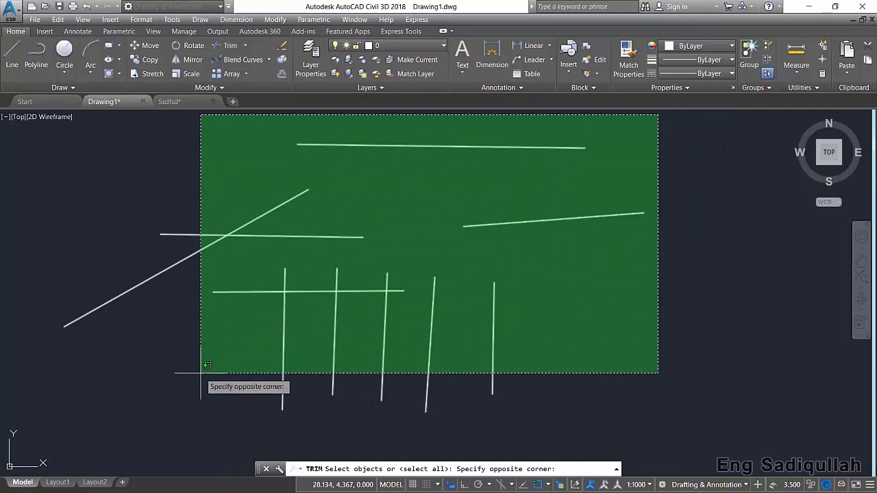
{"action": "left_click", "coordinate": [183, 390]}
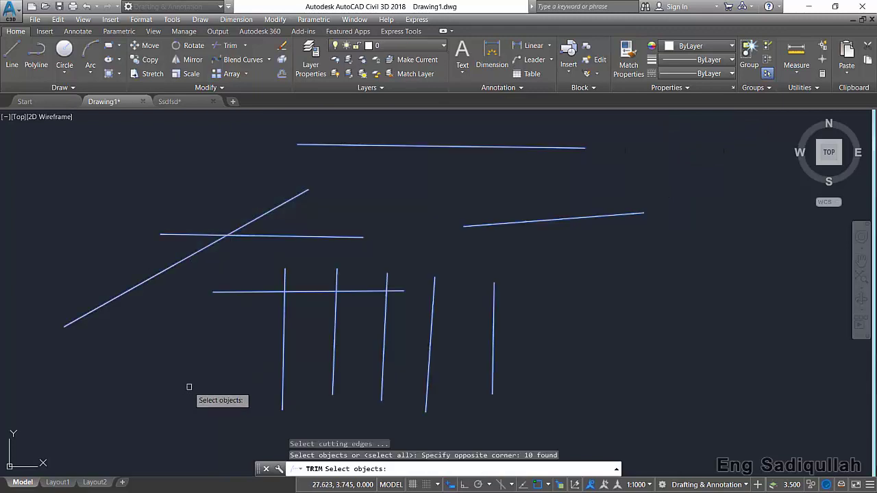
{"action": "key", "text": "Return"}
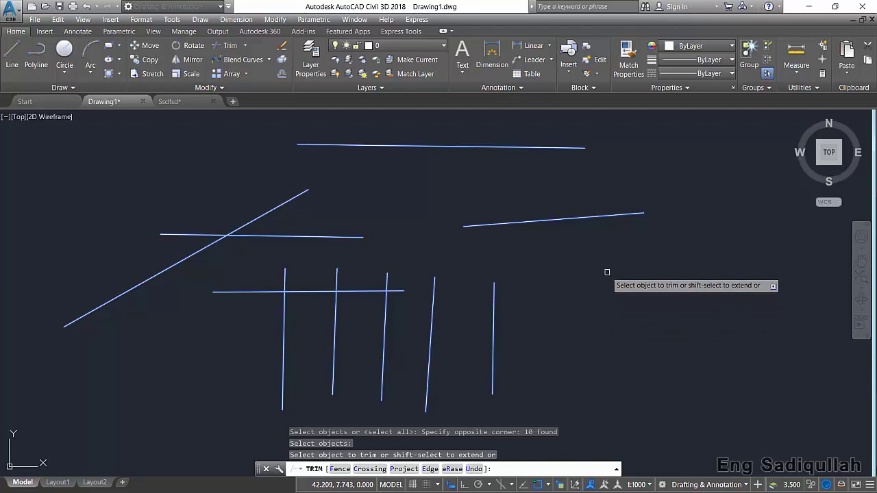
Step: Trim the third vertical, the horizontal's end, the diagonal and the horizontal piece between verticals
{"action": "left_click", "coordinate": [388, 275]}
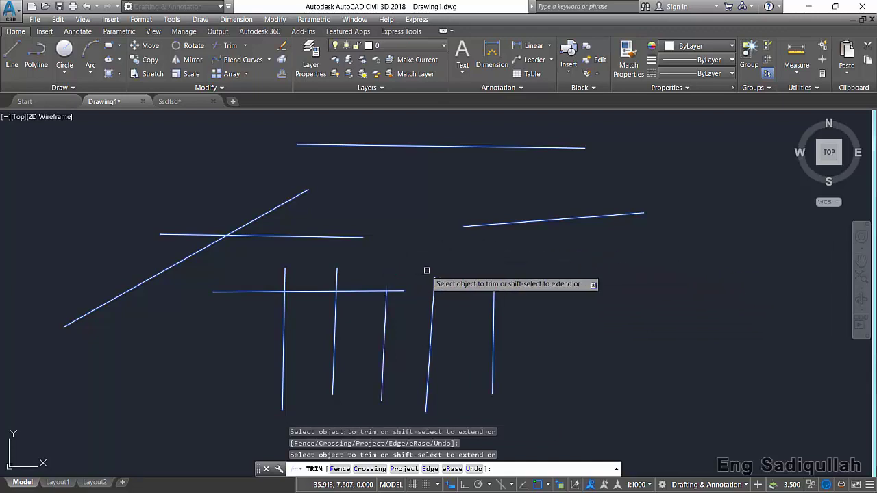
{"action": "left_click", "coordinate": [402, 291]}
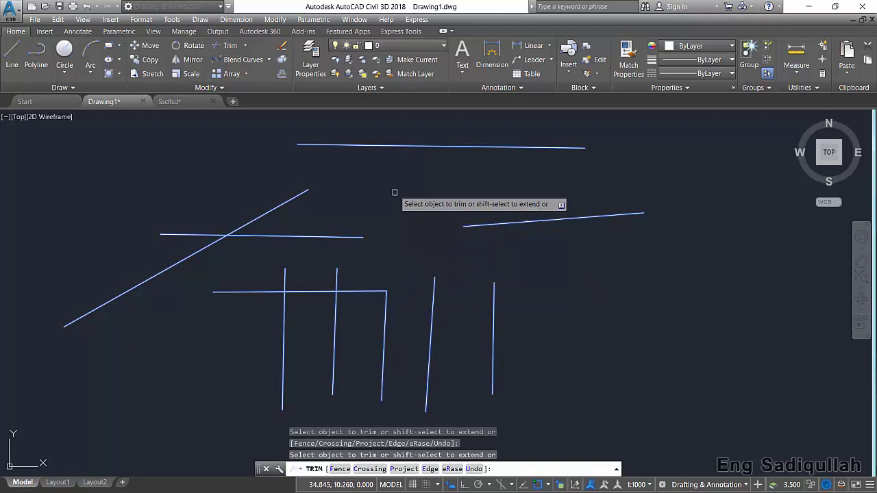
{"action": "left_click", "coordinate": [306, 196]}
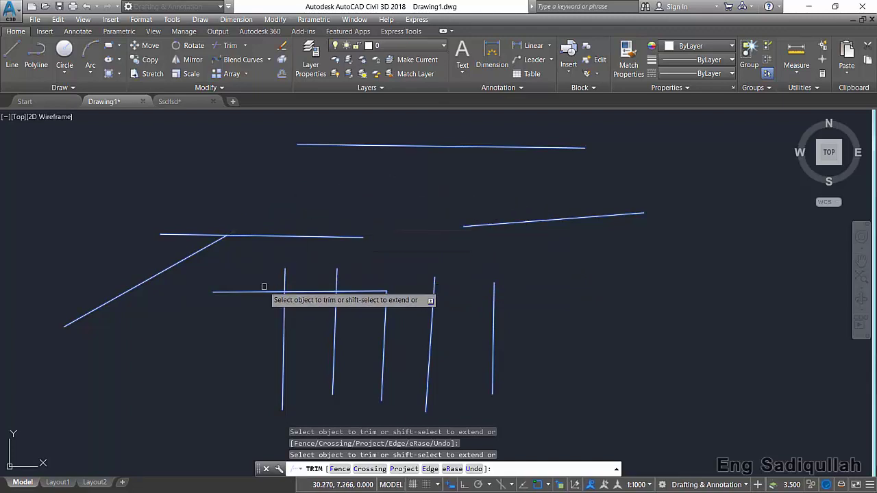
{"action": "left_click", "coordinate": [295, 292]}
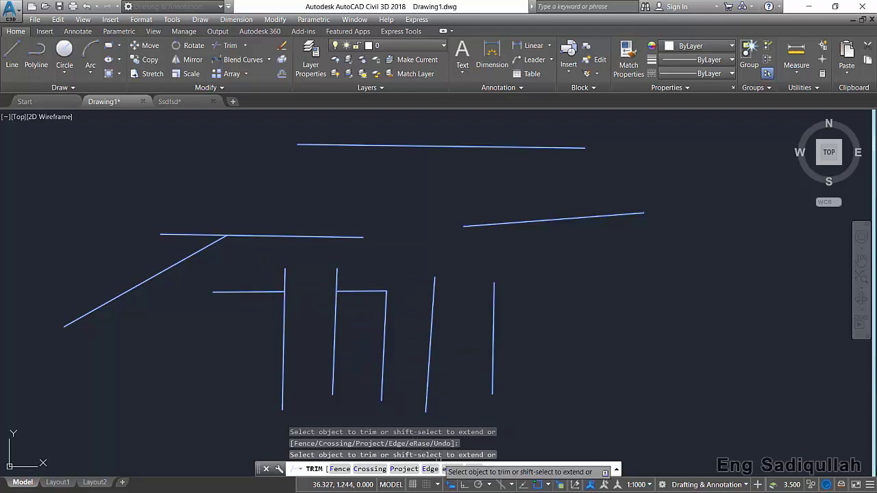
{"action": "left_click", "coordinate": [445, 469]}
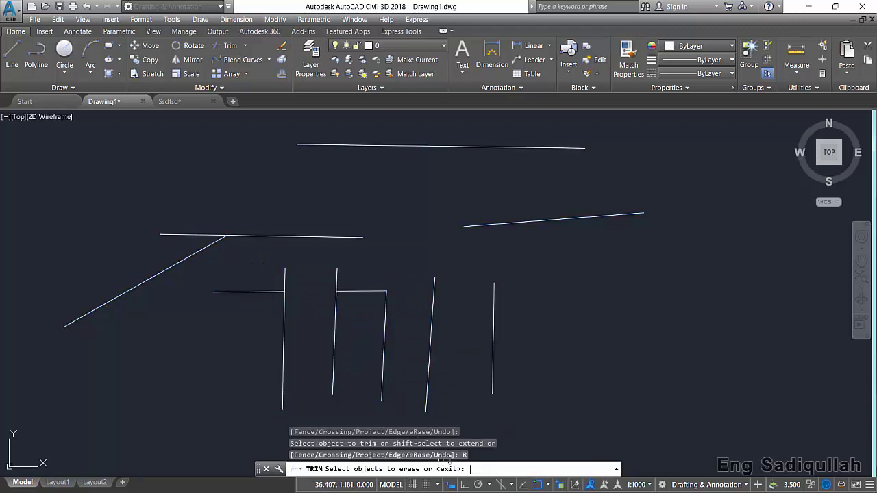
Step: Erase the short stub left of the first vertical and trim the second vertical's lower part
{"action": "left_click", "coordinate": [257, 293]}
{"action": "key", "text": "Return"}
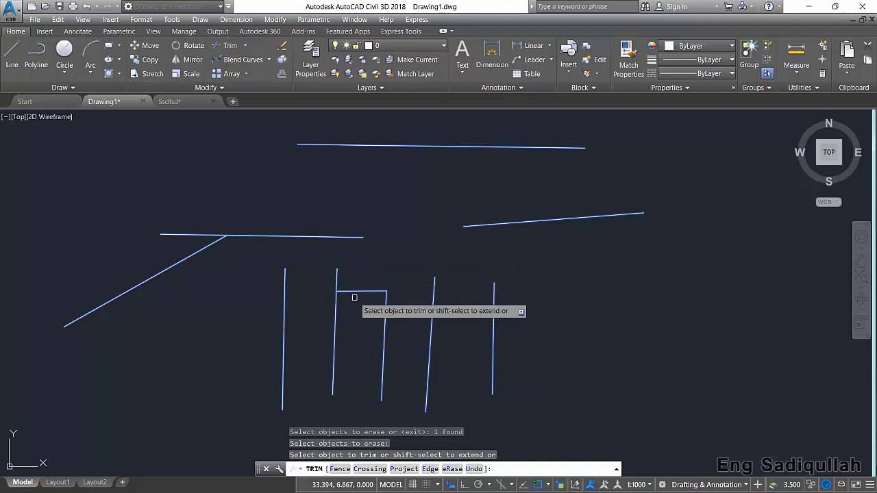
{"action": "left_click", "coordinate": [334, 312]}
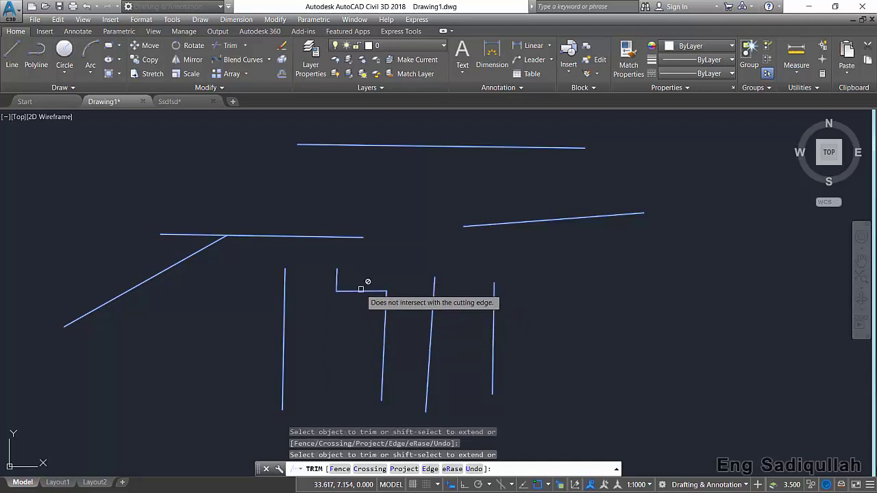
Step: Erase the L-shaped segments with the eRase option, leaving four freestanding verticals
{"action": "type", "text": "R"}
{"action": "key", "text": "Return"}
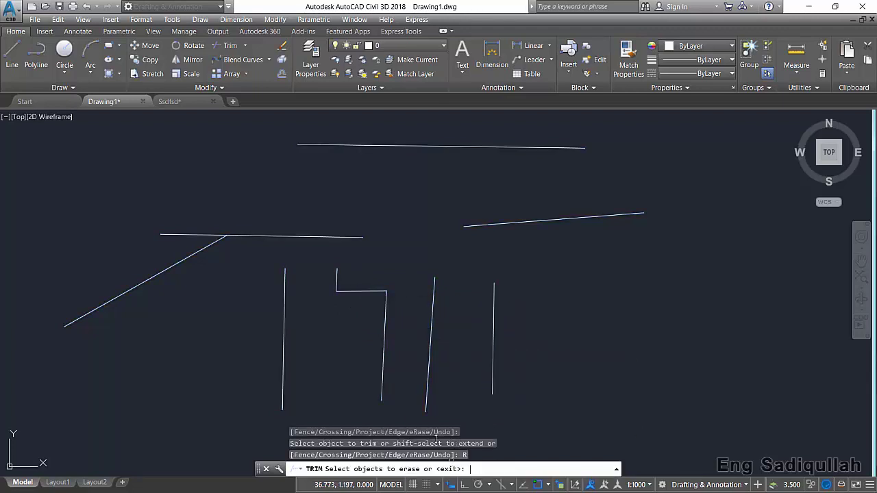
{"action": "left_click", "coordinate": [370, 267]}
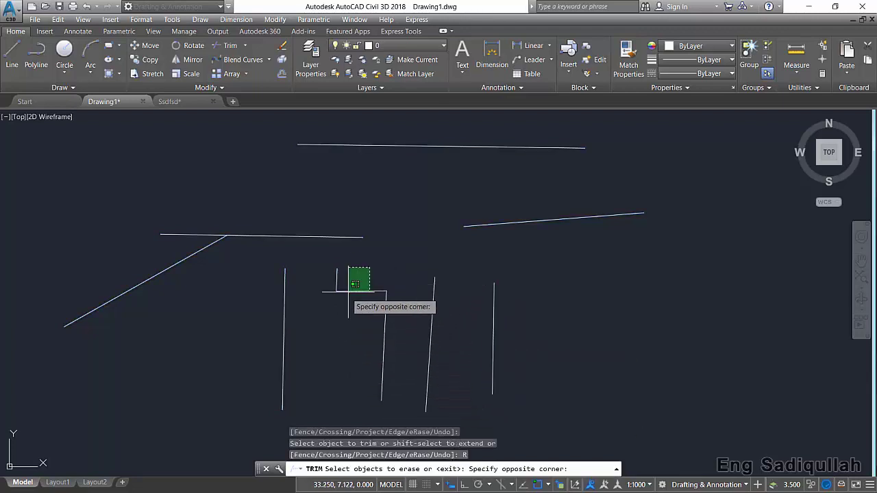
{"action": "left_click", "coordinate": [321, 314]}
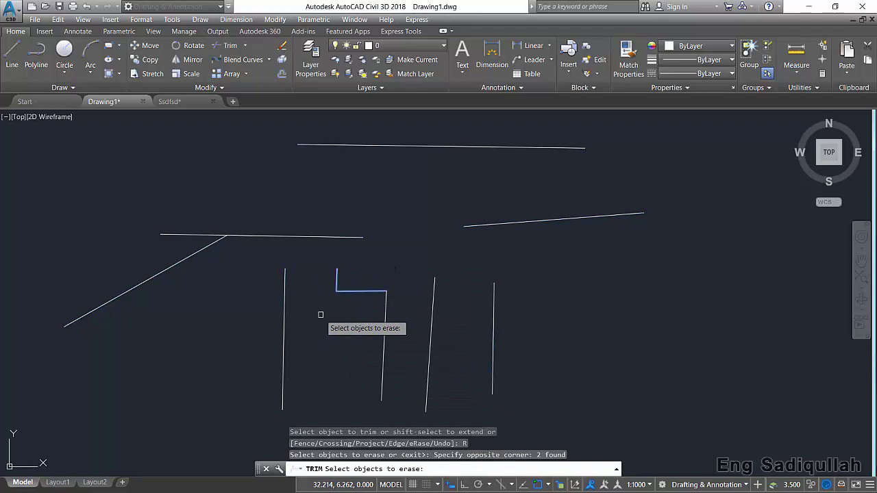
{"action": "key", "text": "Return"}
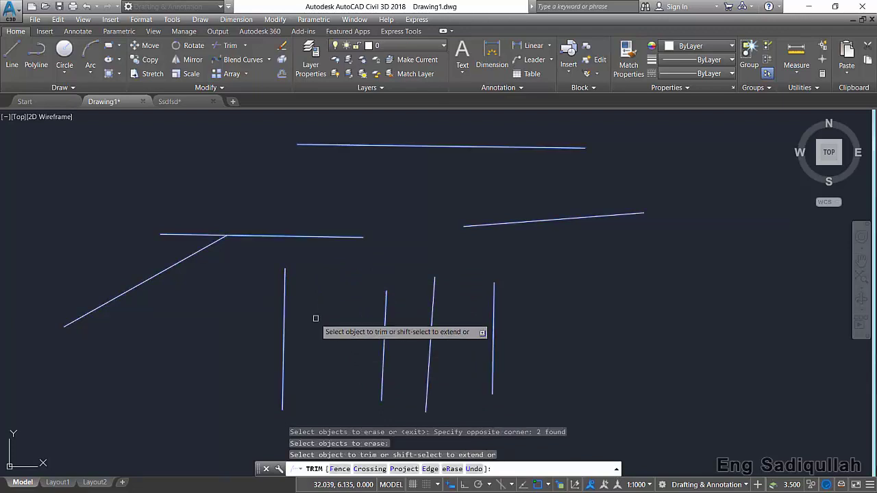
{"action": "key", "text": "Return"}
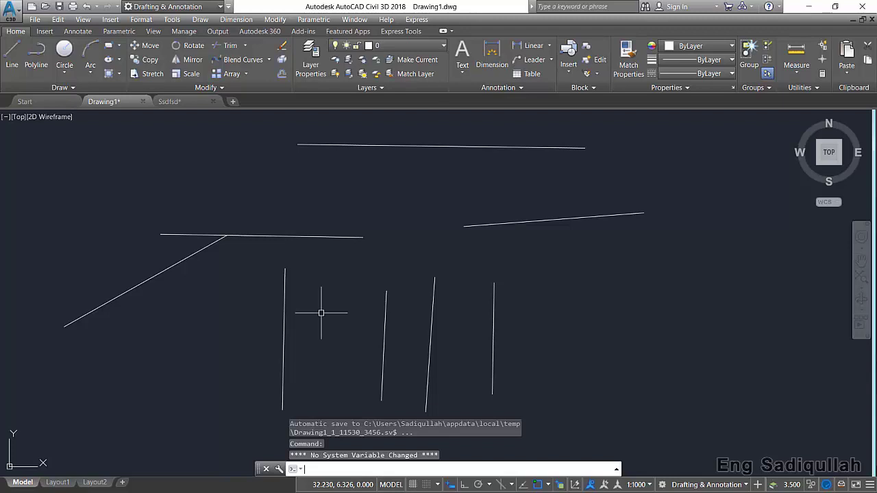
{"action": "middle_click_drag", "start_coordinate": [393, 308], "coordinate": [386, 288]}
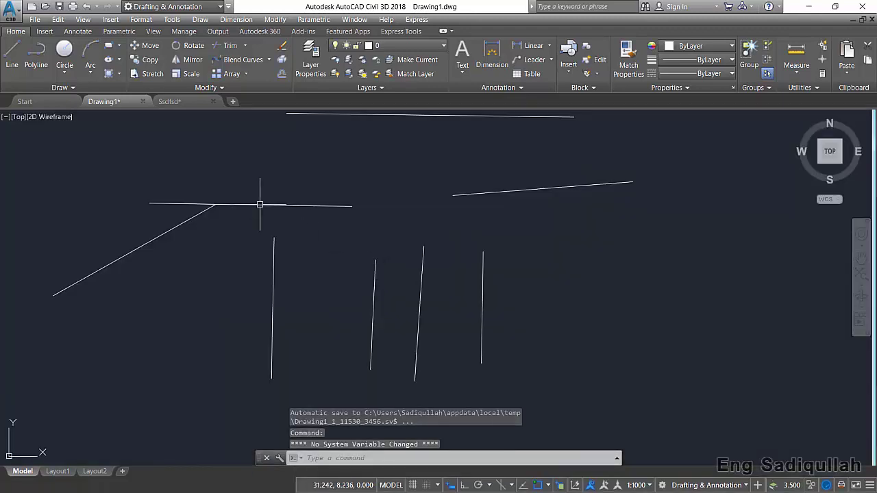
Step: Draw a long thin rectangle across the four verticals; pick it as trim edge without trimming
{"action": "left_click", "coordinate": [109, 46]}
{"action": "left_click", "coordinate": [233, 292]}
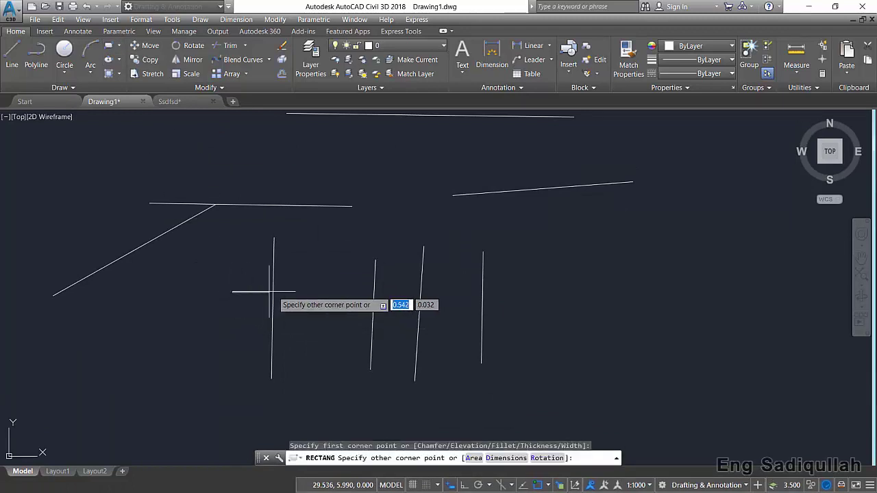
{"action": "left_click", "coordinate": [563, 329]}
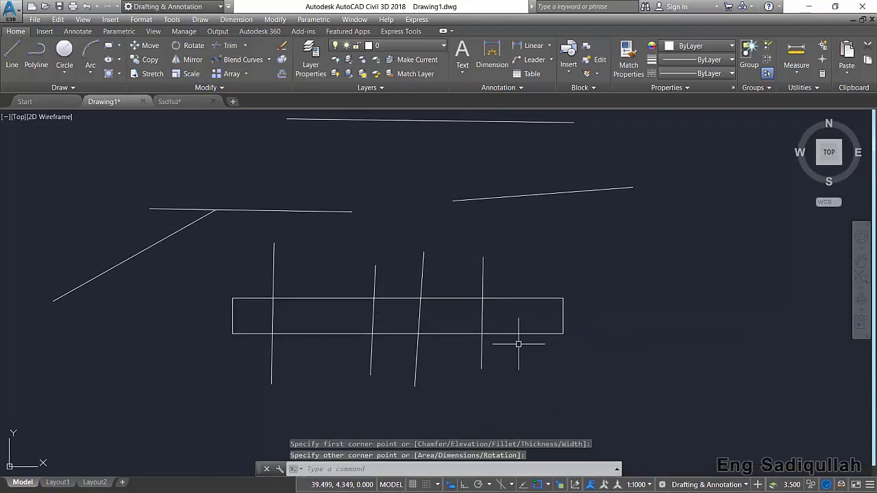
{"action": "left_click", "coordinate": [228, 46]}
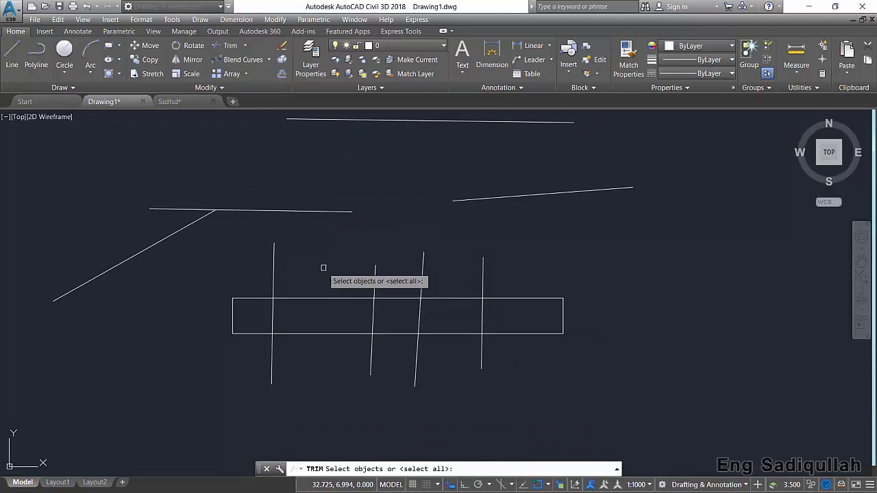
{"action": "left_click", "coordinate": [317, 298]}
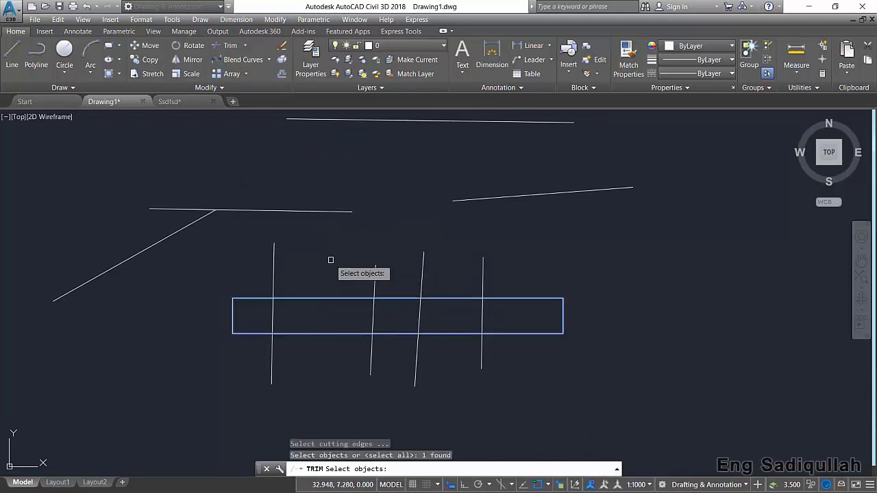
{"action": "key", "text": "Return"}
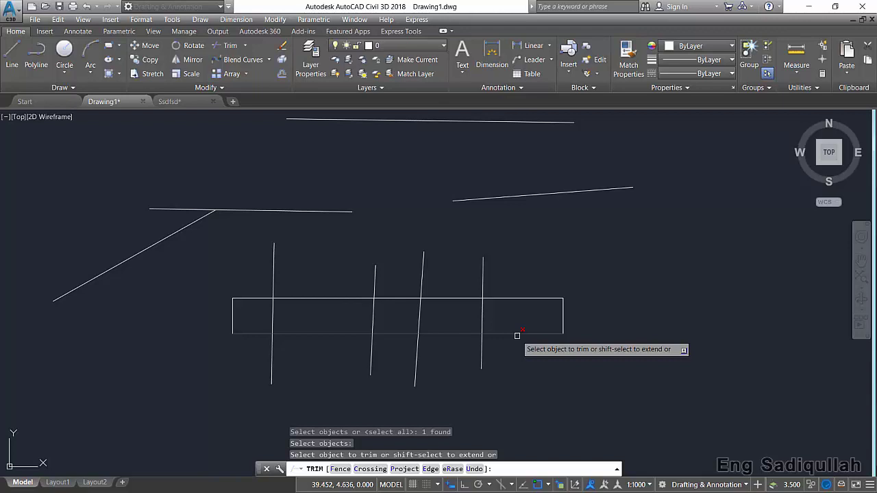
{"action": "key", "text": "Return"}
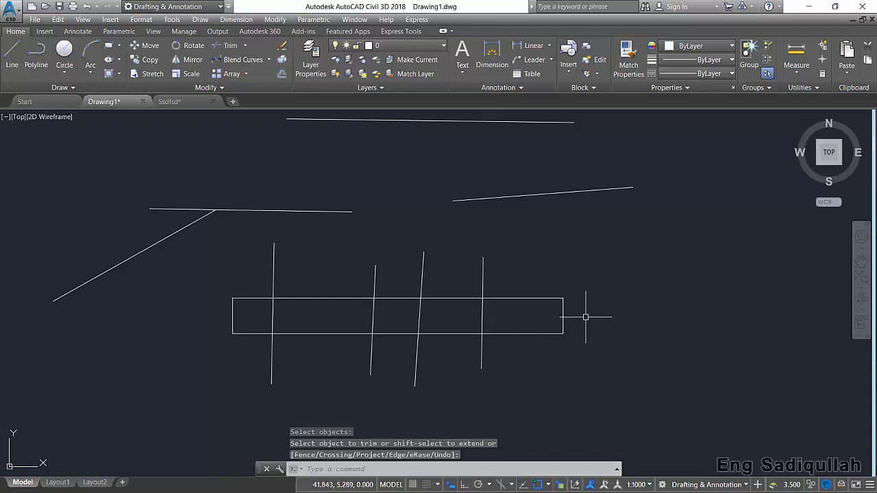
Step: Draw a second empty rectangle in the free space to the right
{"action": "middle_click_drag", "start_coordinate": [586, 317], "coordinate": [320, 322]}
{"action": "left_click", "coordinate": [108, 45]}
{"action": "left_click", "coordinate": [340, 245]}
{"action": "left_click", "coordinate": [549, 358]}
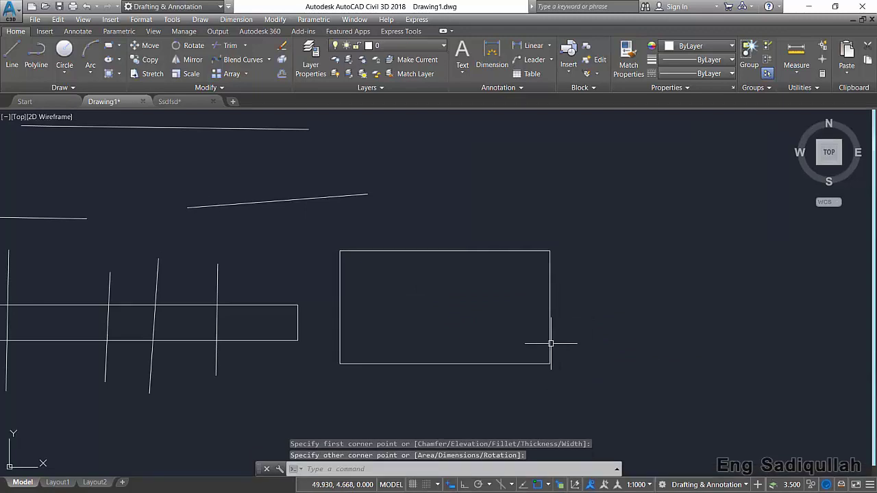
Step: Trim away the second rectangle's left and right sides, leaving two parallel horizontal lines
{"action": "left_click", "coordinate": [226, 45]}
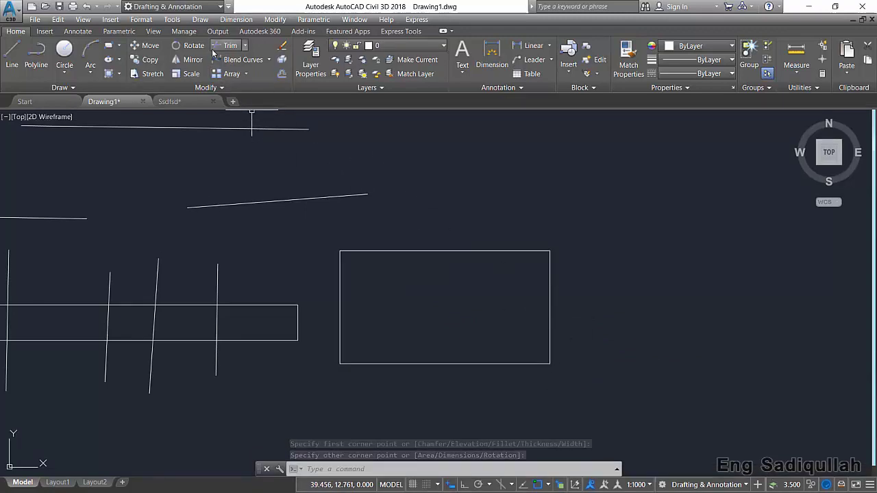
{"action": "left_click", "coordinate": [453, 247]}
{"action": "key", "text": "Return"}
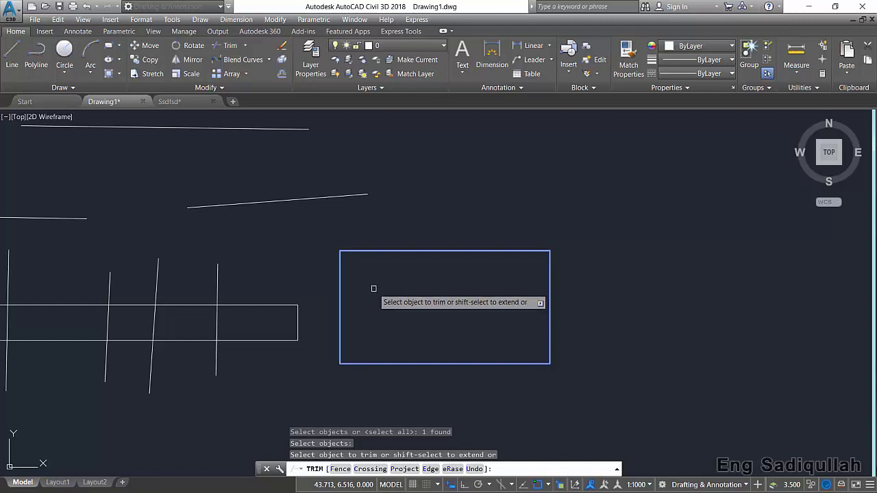
{"action": "left_click", "coordinate": [342, 298]}
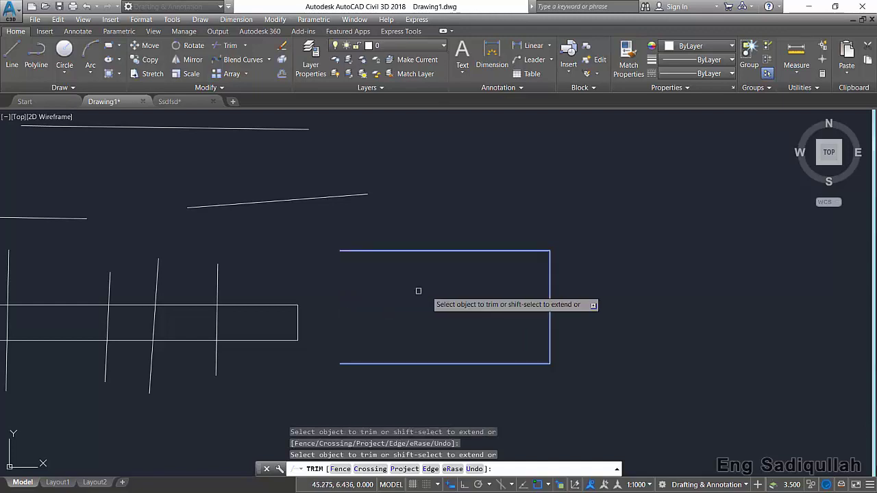
{"action": "left_click", "coordinate": [549, 298]}
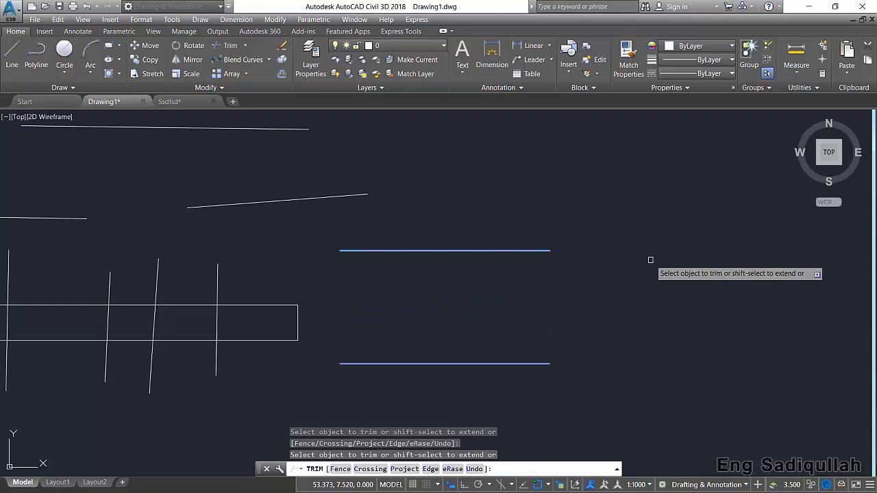
{"action": "key", "text": "Return"}
Step: Draw a third rectangle further to the right
{"action": "middle_click_drag", "start_coordinate": [649, 259], "coordinate": [475, 265]}
{"action": "left_click", "coordinate": [108, 46]}
{"action": "left_click", "coordinate": [445, 186]}
{"action": "left_click", "coordinate": [700, 322]}
{"action": "left_click", "coordinate": [624, 274]}
{"action": "left_click", "coordinate": [513, 345]}
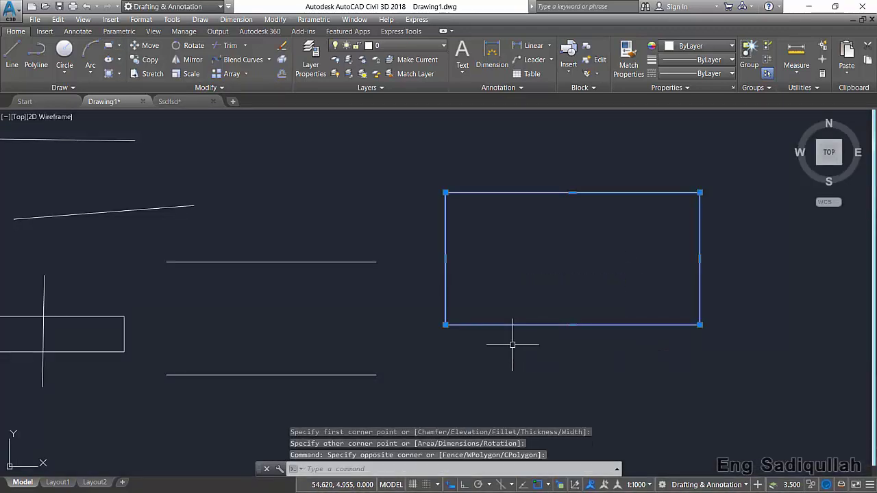
{"action": "type", "text": "x"}
{"action": "key", "text": "Return"}
{"action": "left_click", "coordinate": [575, 366]}
{"action": "left_click", "coordinate": [548, 282]}
{"action": "left_click", "coordinate": [558, 226]}
{"action": "left_click", "coordinate": [529, 166]}
{"action": "key", "text": "Escape"}
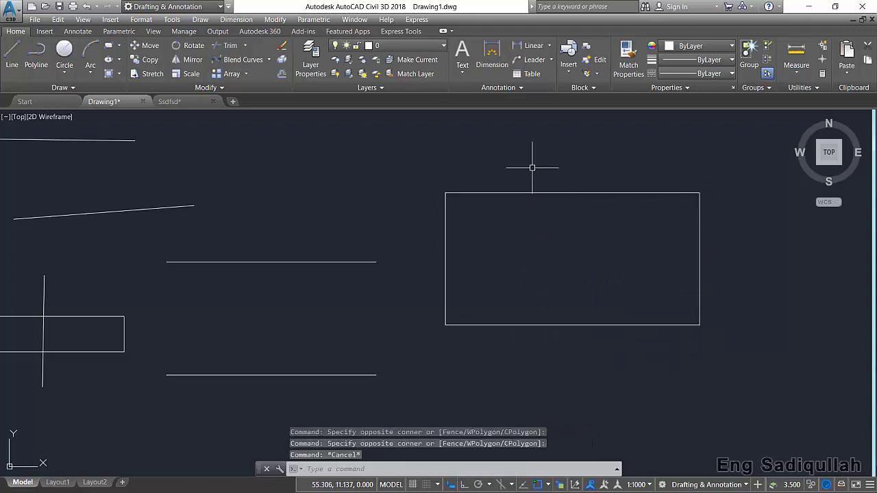
{"action": "left_click", "coordinate": [230, 45]}
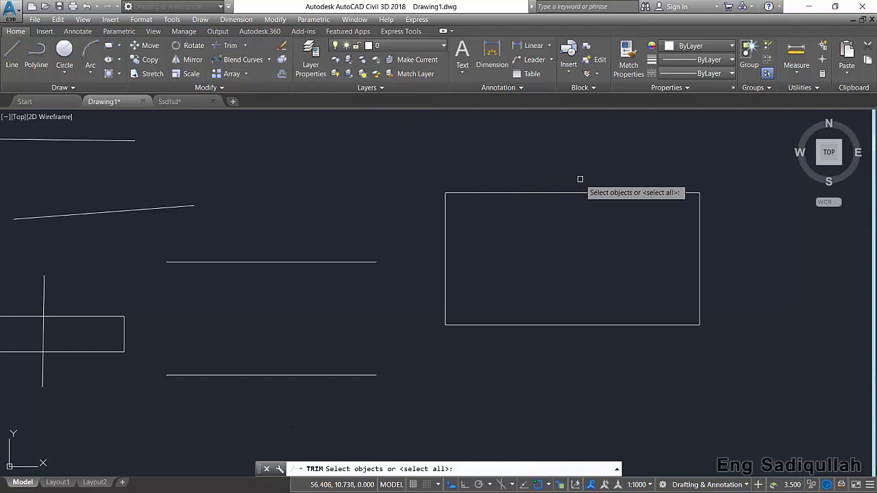
{"action": "left_click", "coordinate": [738, 161]}
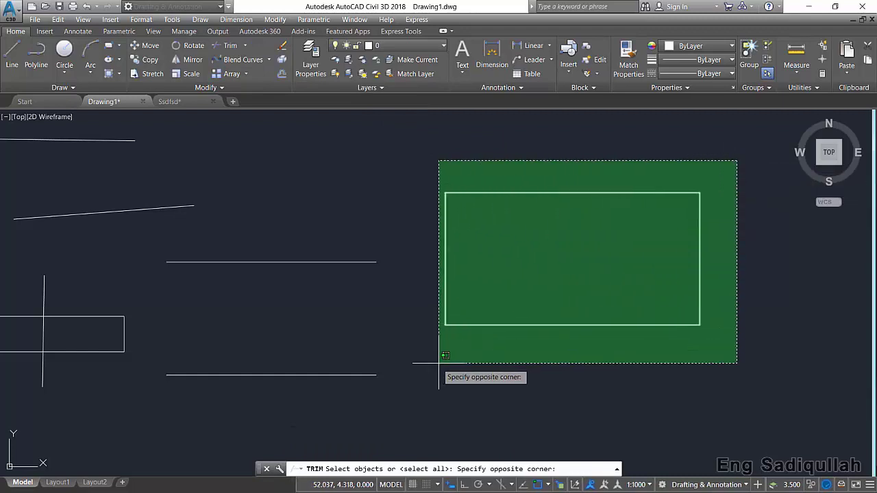
{"action": "left_click", "coordinate": [440, 363]}
{"action": "key", "text": "Return"}
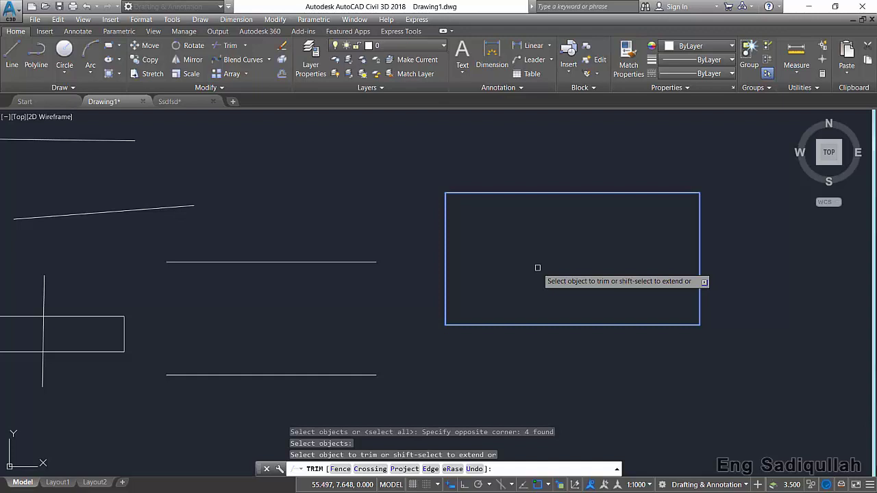
{"action": "key", "text": "Escape"}
{"action": "left_click", "coordinate": [540, 296]}
{"action": "left_click", "coordinate": [483, 347]}
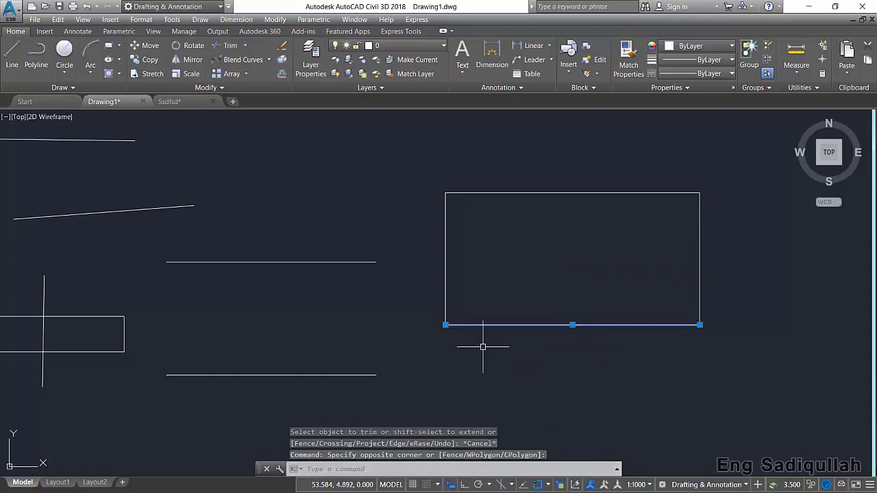
Step: Stretch the rectangle's bottom edge leftward past its left side
{"action": "left_click", "coordinate": [446, 324]}
{"action": "left_click", "coordinate": [412, 325]}
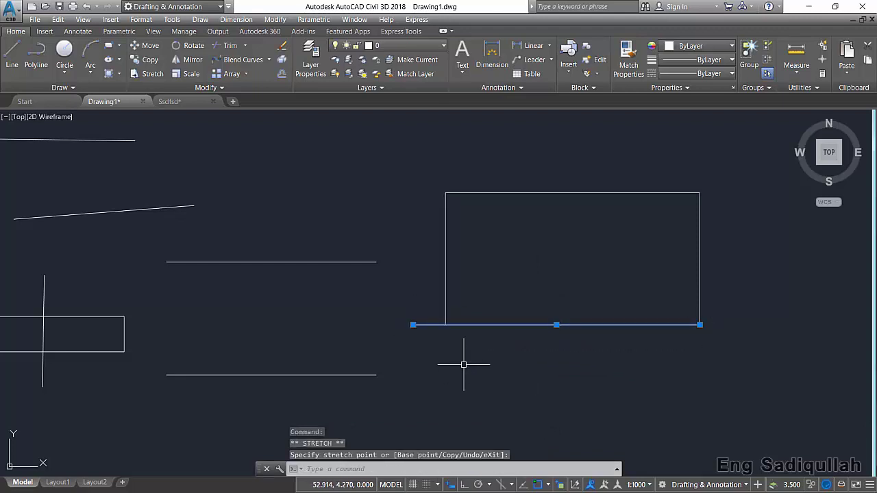
{"action": "key", "text": "Escape"}
Step: Pick the rectangle's left edge as a trim cutting edge, then cancel without trimming
{"action": "type", "text": "tr"}
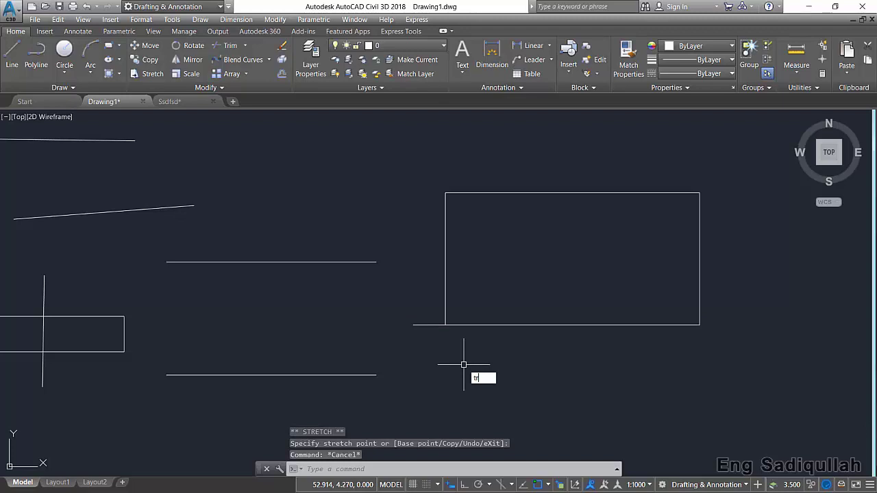
{"action": "key", "text": "Return"}
{"action": "key", "text": "Return"}
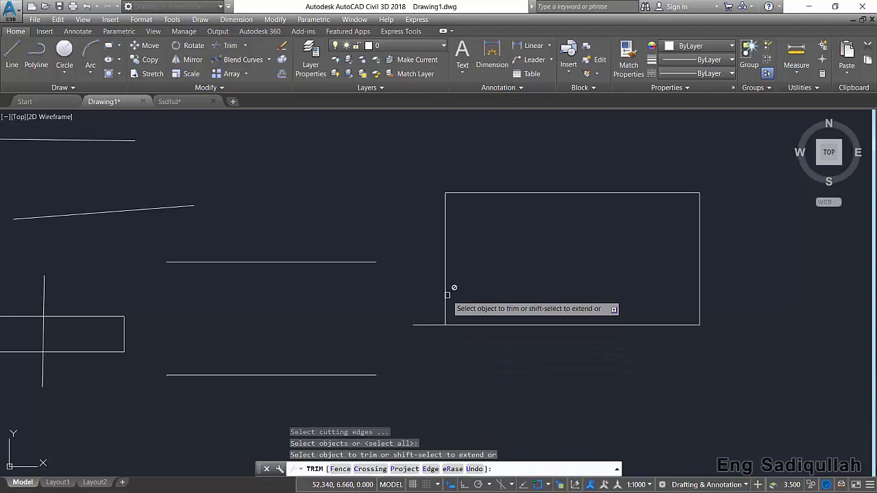
{"action": "key", "text": "Escape"}
{"action": "type", "text": "tr"}
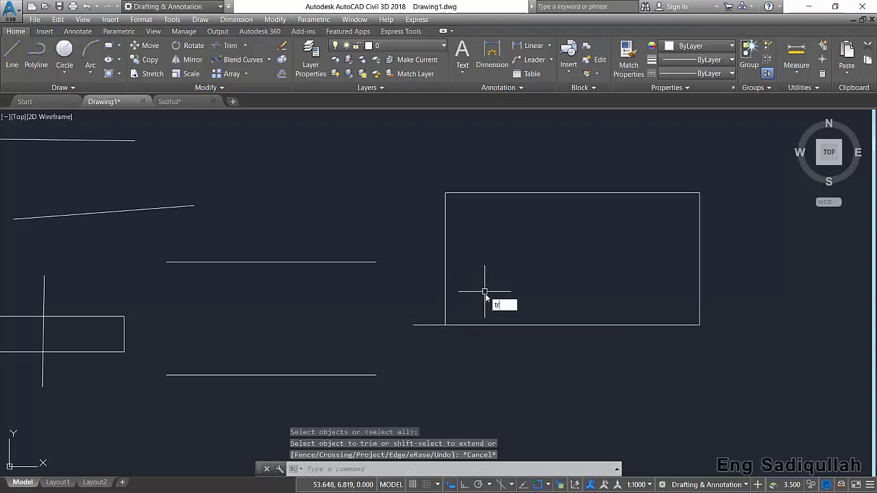
{"action": "key", "text": "Return"}
{"action": "left_click", "coordinate": [447, 291]}
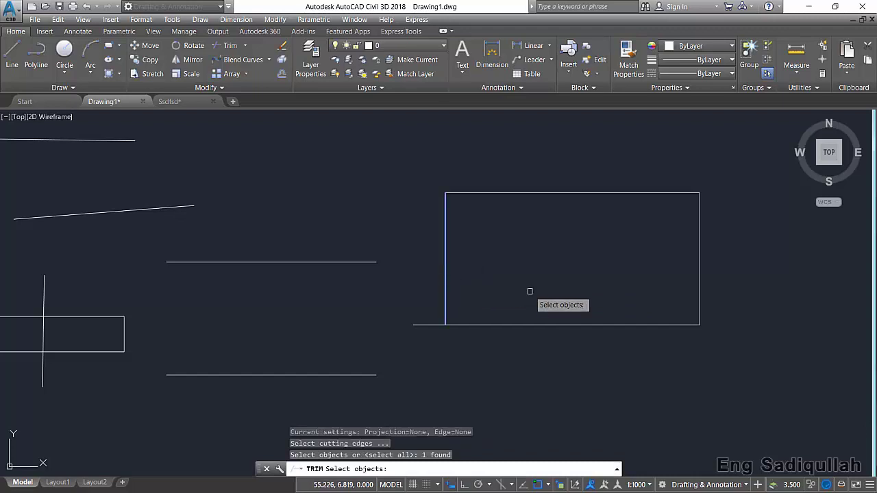
{"action": "key", "text": "Return"}
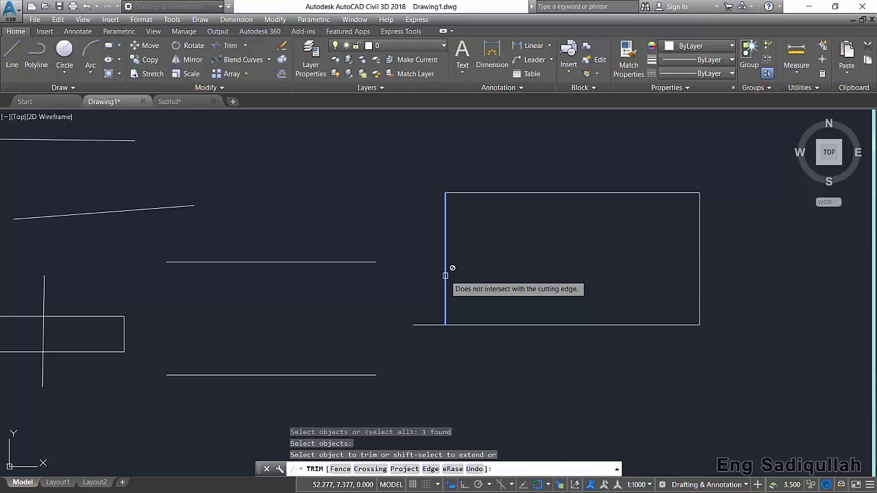
{"action": "key", "text": "Escape"}
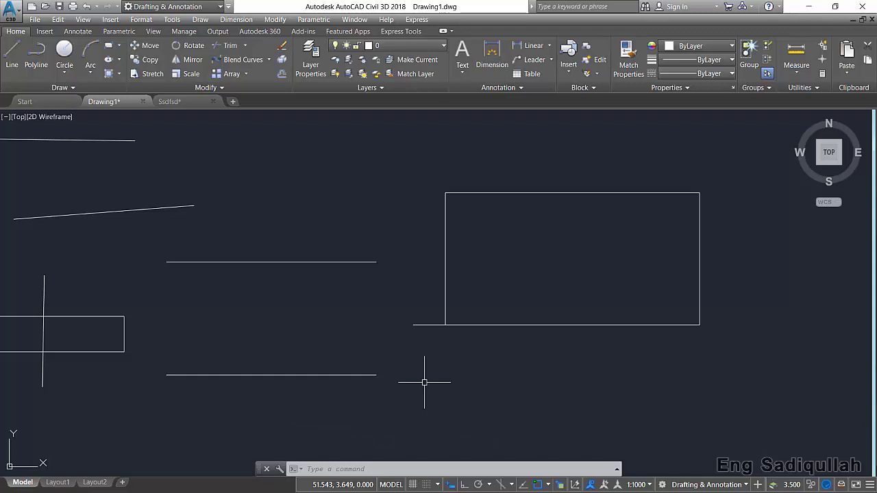
Step: Zoom out to show all practice lines and start Trim with every object as cutting edge
{"action": "left_click", "coordinate": [227, 46]}
{"action": "middle_click_drag", "start_coordinate": [274, 161], "coordinate": [362, 165]}
{"action": "scroll", "coordinate": [367, 170], "scroll_direction": "down", "scroll_amount": 4}
{"action": "mouse_move", "coordinate": [290, 160]}
{"action": "middle_mouse_down"}
{"action": "mouse_move", "coordinate": [387, 178]}
{"action": "mouse_move", "coordinate": [383, 197]}
{"action": "middle_mouse_up"}
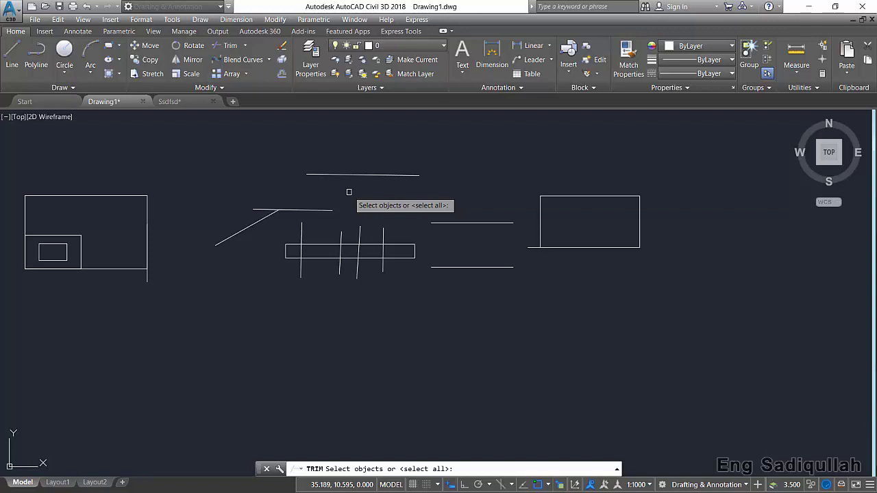
{"action": "key", "text": "Return"}
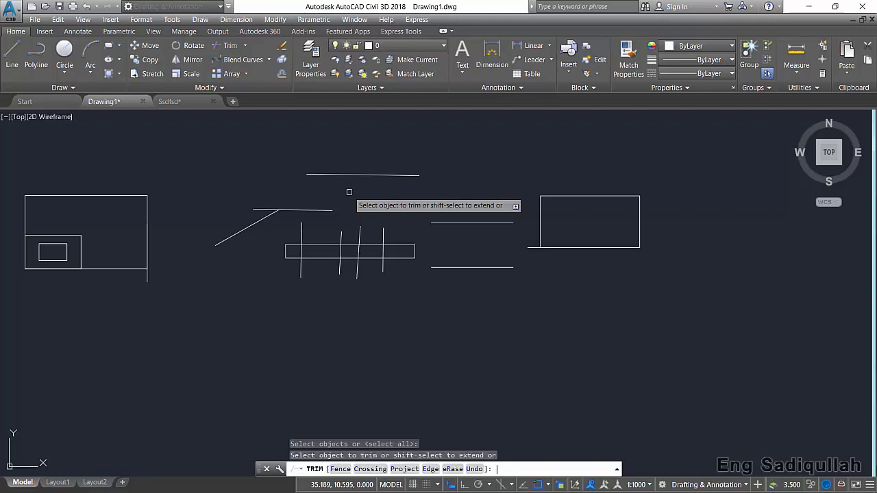
Step: Trim the right rectangle's stub, the middle rectangle's right end and the angled line's tail
{"action": "left_click", "coordinate": [534, 248]}
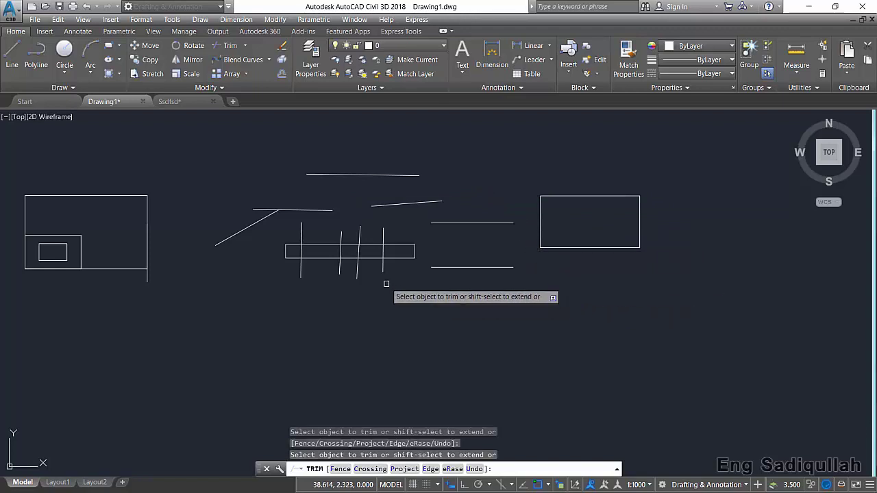
{"action": "left_click", "coordinate": [415, 251]}
{"action": "left_click", "coordinate": [313, 209]}
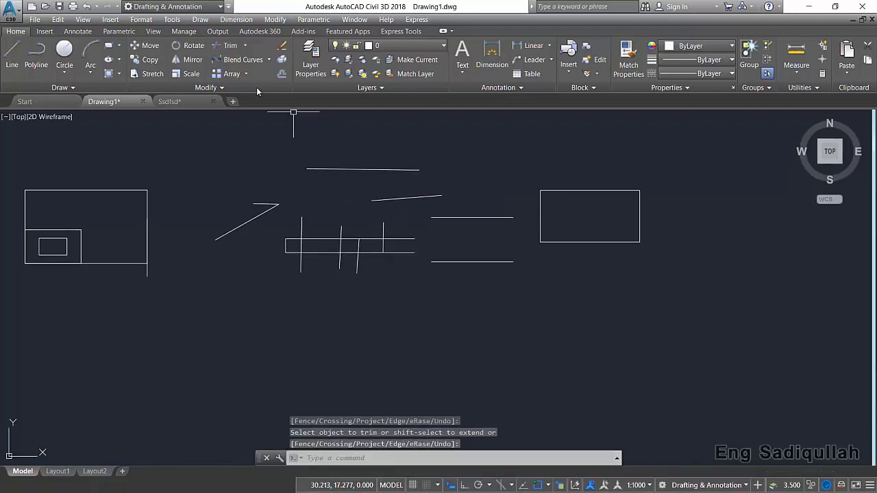
{"action": "left_click", "coordinate": [230, 48]}
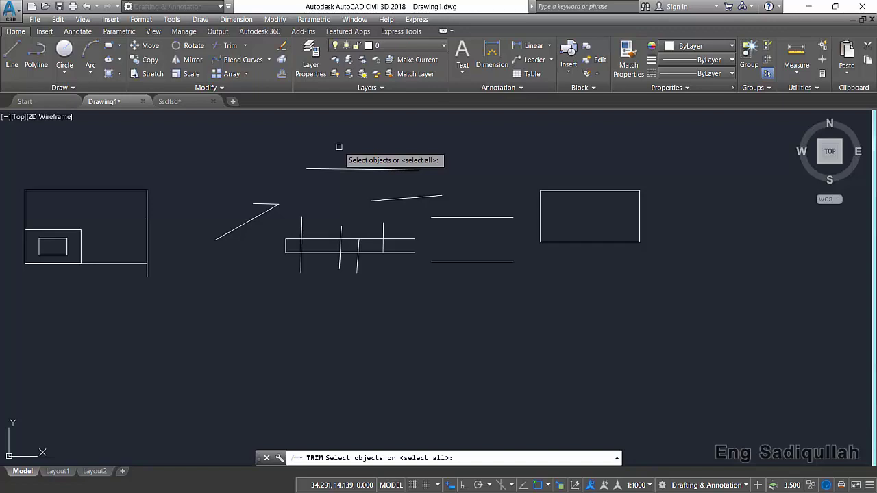
Step: Trim the vertical line's top above the rectangle
{"action": "key", "text": "Return"}
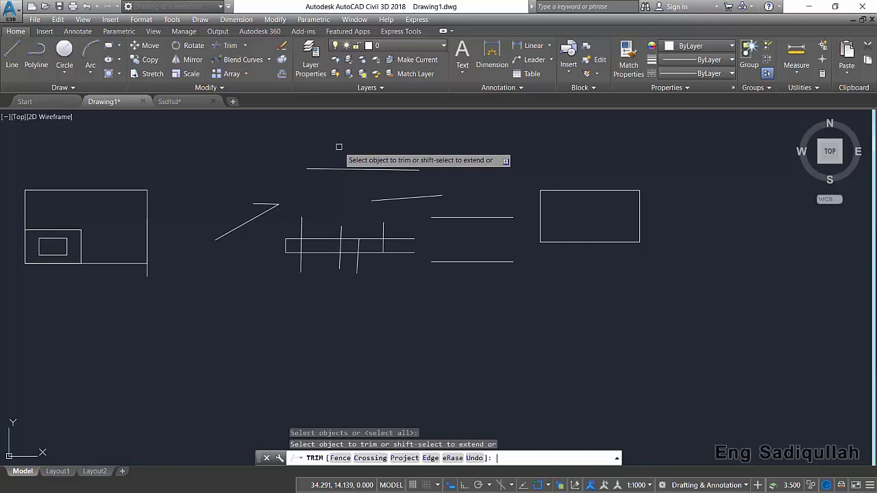
{"action": "left_click", "coordinate": [301, 226]}
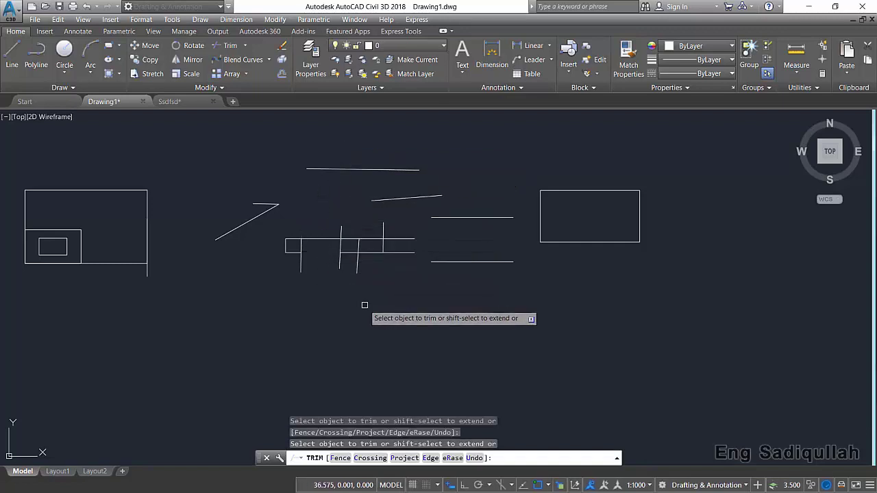
{"action": "key", "text": "Return"}
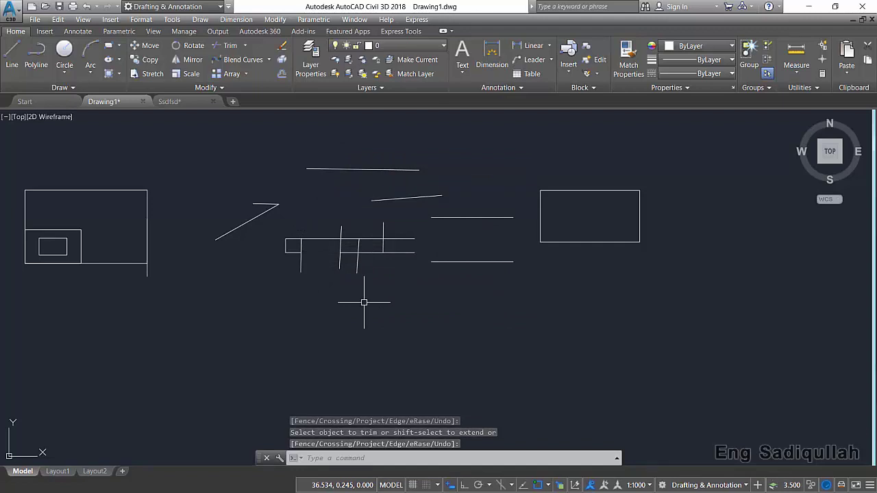
Step: Trim most of the crossed rectangle's top line using the top horizontal as edge, then select the L shape
{"action": "left_click", "coordinate": [233, 46]}
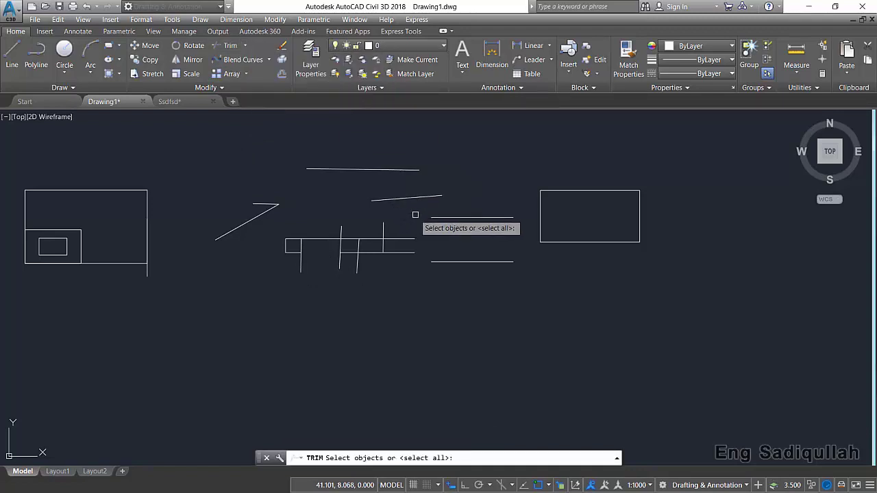
{"action": "scroll", "coordinate": [399, 219], "scroll_direction": "up", "scroll_amount": 4}
{"action": "mouse_move", "coordinate": [398, 219]}
{"action": "middle_mouse_down"}
{"action": "mouse_move", "coordinate": [414, 249]}
{"action": "mouse_move", "coordinate": [413, 280]}
{"action": "mouse_move", "coordinate": [402, 239]}
{"action": "middle_mouse_up"}
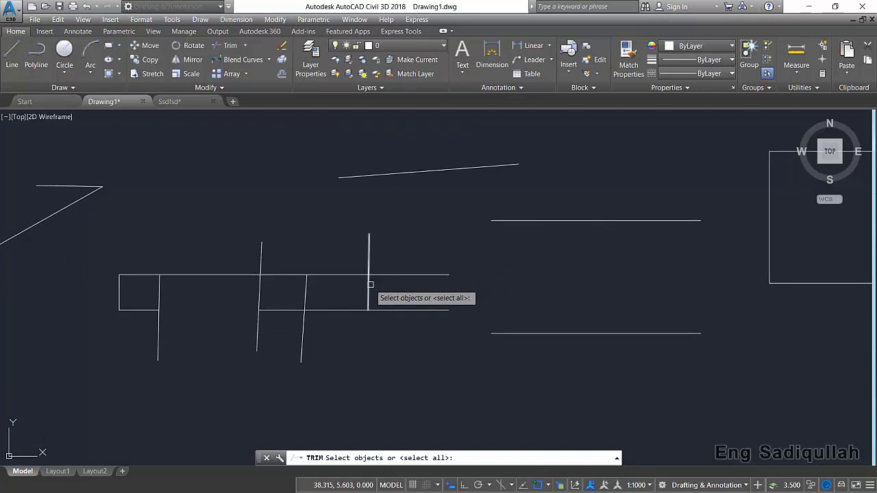
{"action": "left_click", "coordinate": [415, 272]}
{"action": "key", "text": "Return"}
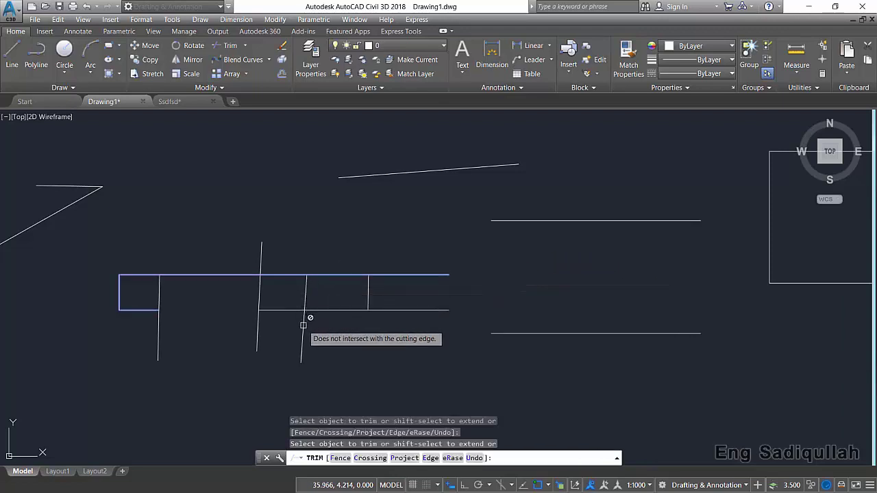
{"action": "left_click", "coordinate": [270, 274]}
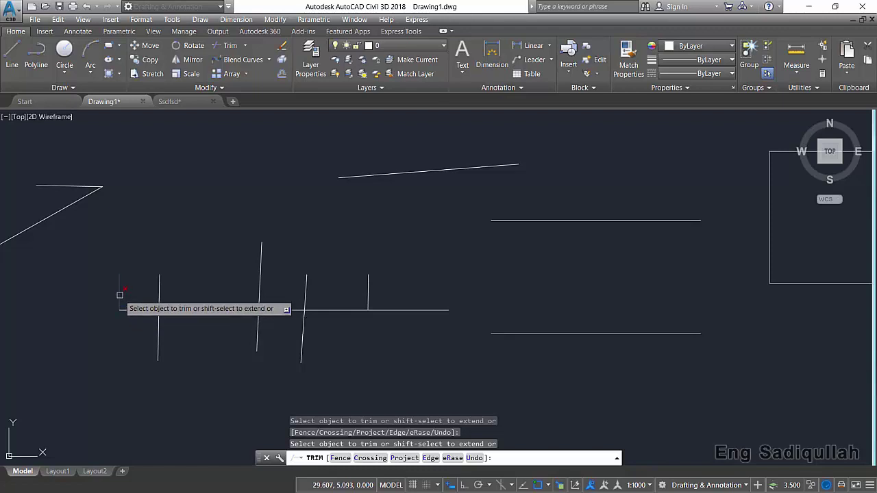
{"action": "key", "text": "Return"}
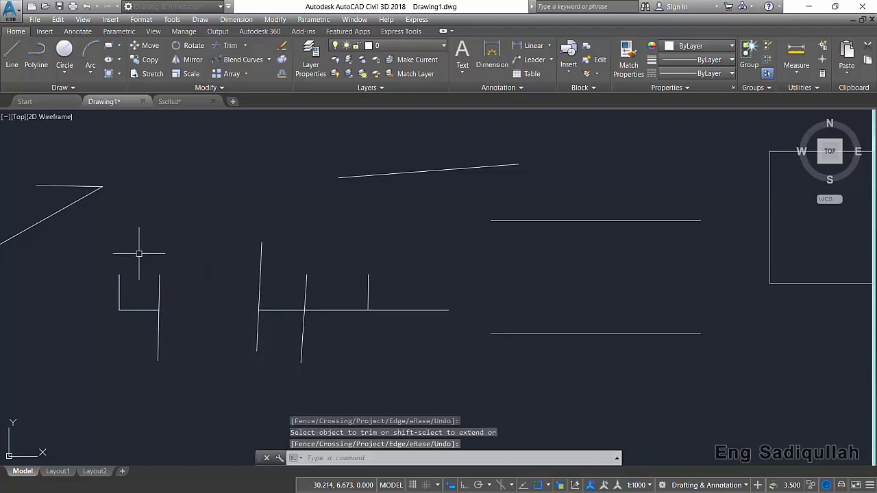
{"action": "left_click", "coordinate": [139, 254]}
{"action": "left_click", "coordinate": [93, 330]}
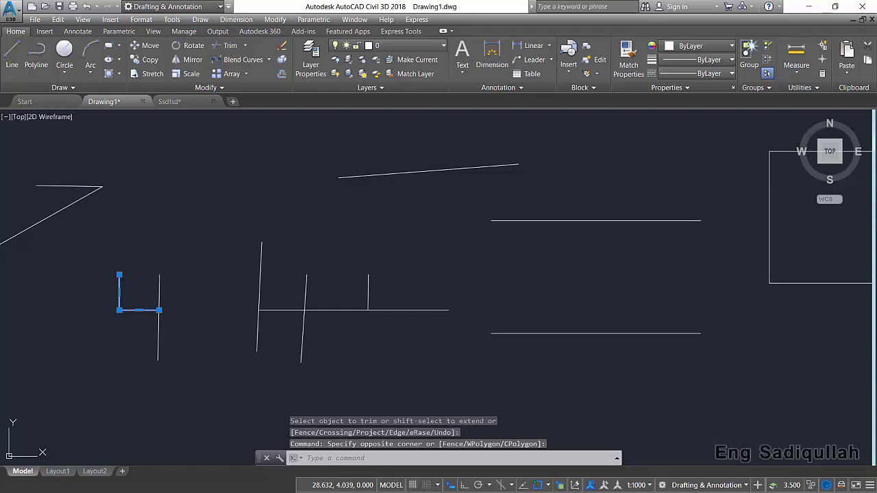
Step: Explode the L polyline with X into separate horizontal and vertical legs
{"action": "type", "text": "x"}
{"action": "key", "text": "Return"}
{"action": "left_click", "coordinate": [137, 304]}
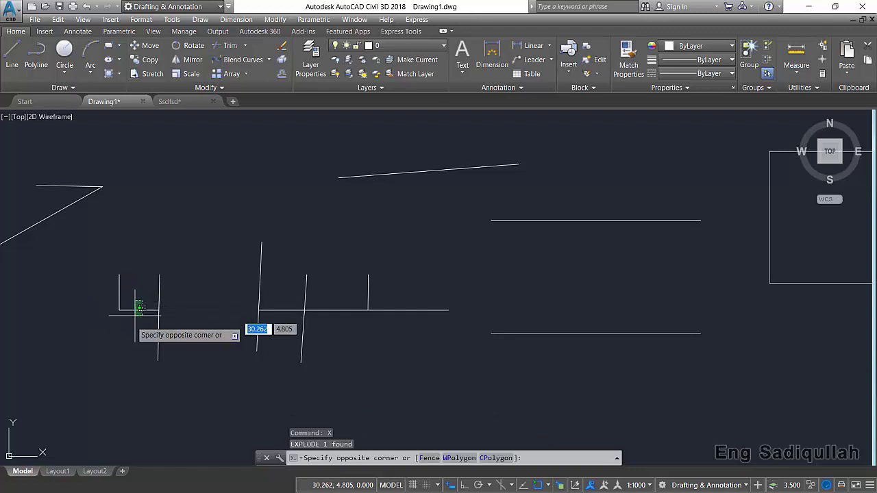
{"action": "left_click", "coordinate": [141, 310]}
{"action": "left_click", "coordinate": [130, 271]}
{"action": "left_click", "coordinate": [103, 281]}
{"action": "key", "text": "Escape"}
Step: Trim away the short horizontal piece between the verticals
{"action": "type", "text": "tr"}
{"action": "key", "text": "Return"}
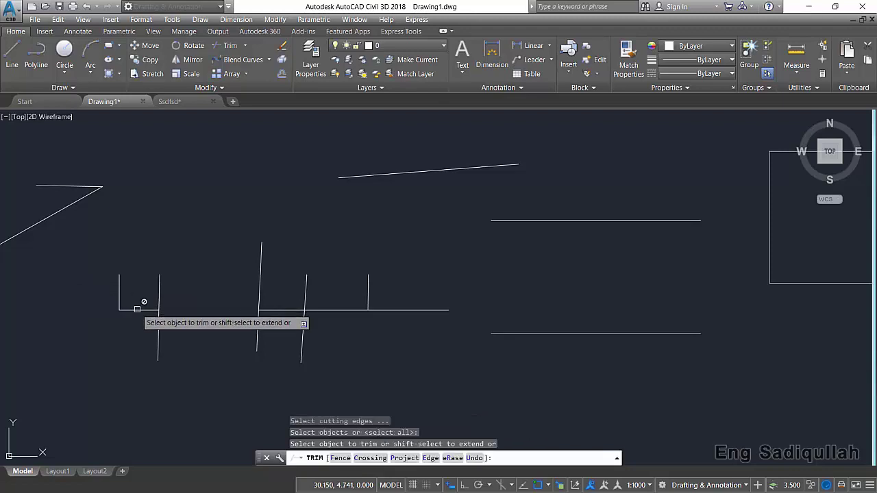
{"action": "left_click", "coordinate": [206, 310]}
{"action": "key", "text": "Return"}
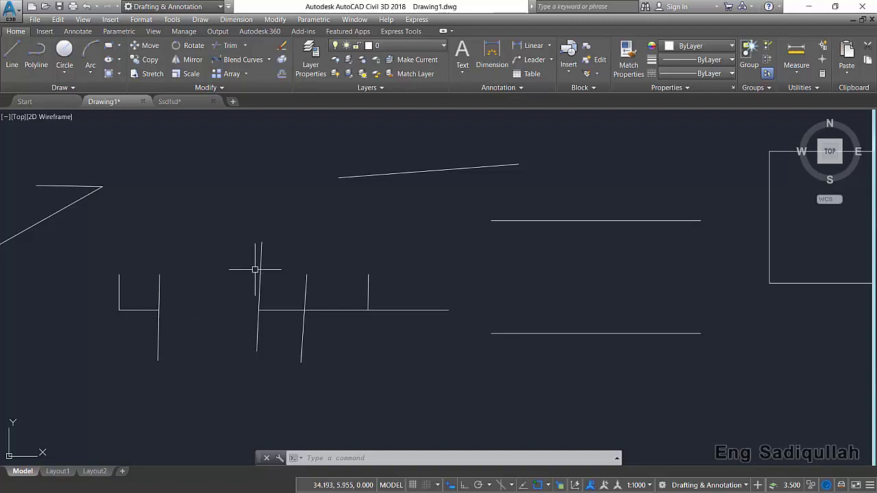
Step: Stretch the first two short vertical lines' tops up to a common height
{"action": "middle_click_drag", "start_coordinate": [429, 283], "coordinate": [435, 333]}
{"action": "left_click", "coordinate": [410, 322]}
{"action": "left_click", "coordinate": [362, 341]}
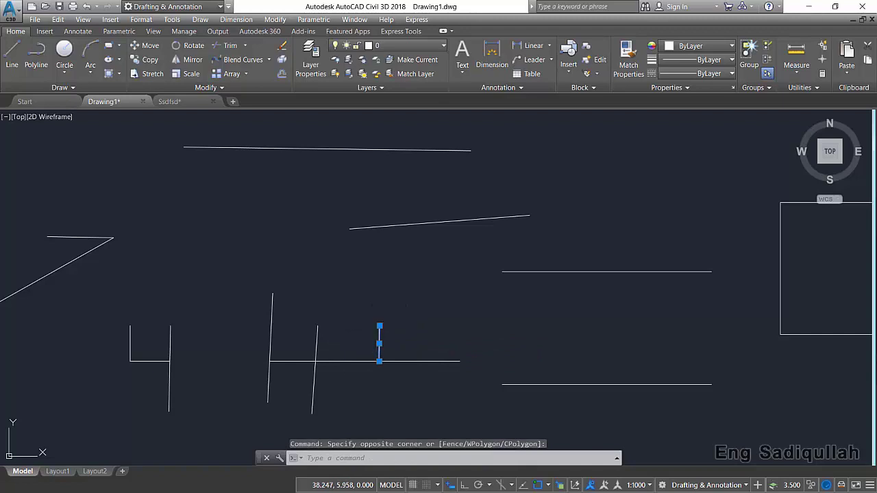
{"action": "left_click", "coordinate": [380, 326]}
{"action": "left_click", "coordinate": [382, 170]}
{"action": "left_click", "coordinate": [333, 305]}
{"action": "left_click", "coordinate": [301, 339]}
{"action": "left_click", "coordinate": [317, 325]}
{"action": "left_click", "coordinate": [326, 171]}
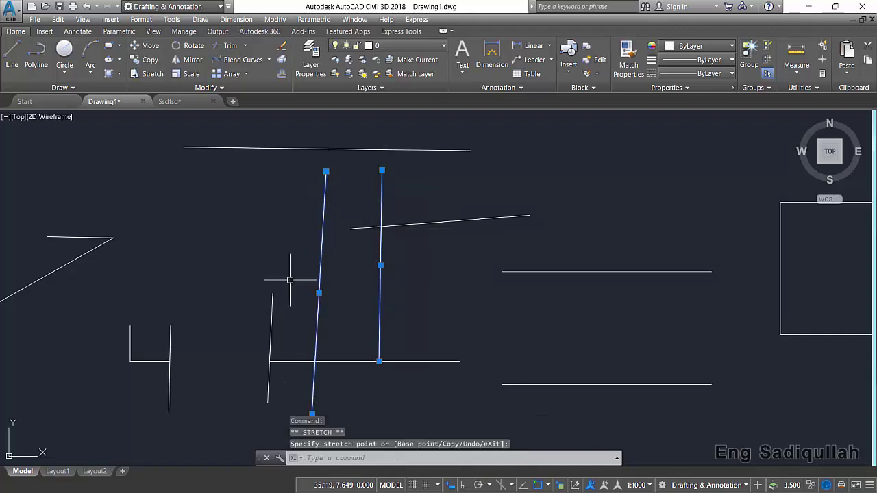
Step: Raise the third vertical line's top level with the other two
{"action": "left_click", "coordinate": [289, 278]}
{"action": "left_click", "coordinate": [242, 309]}
{"action": "left_click", "coordinate": [272, 294]}
{"action": "left_click", "coordinate": [278, 171]}
{"action": "key", "text": "Escape"}
{"action": "key", "text": "Escape"}
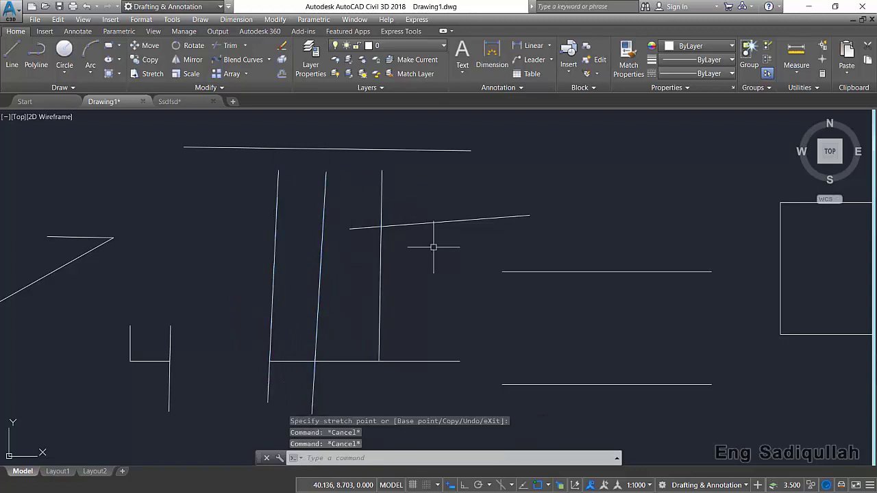
{"action": "left_click", "coordinate": [226, 46]}
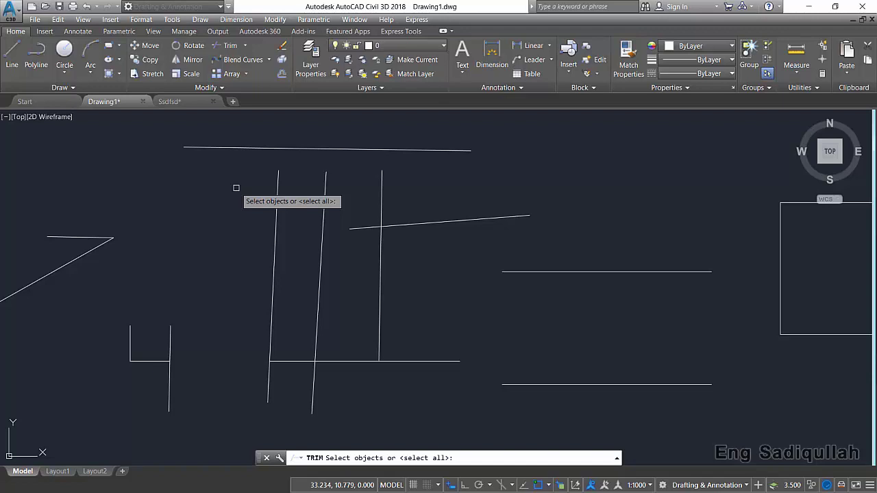
{"action": "key", "text": "Return"}
{"action": "key", "text": "Escape"}
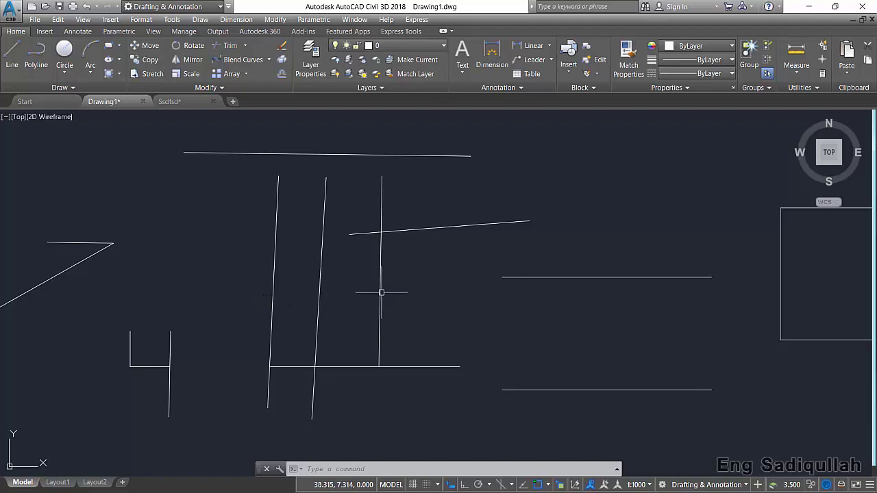
Step: Draw a lower and a middle cross line spanning the three vertical lines
{"action": "left_click", "coordinate": [12, 55]}
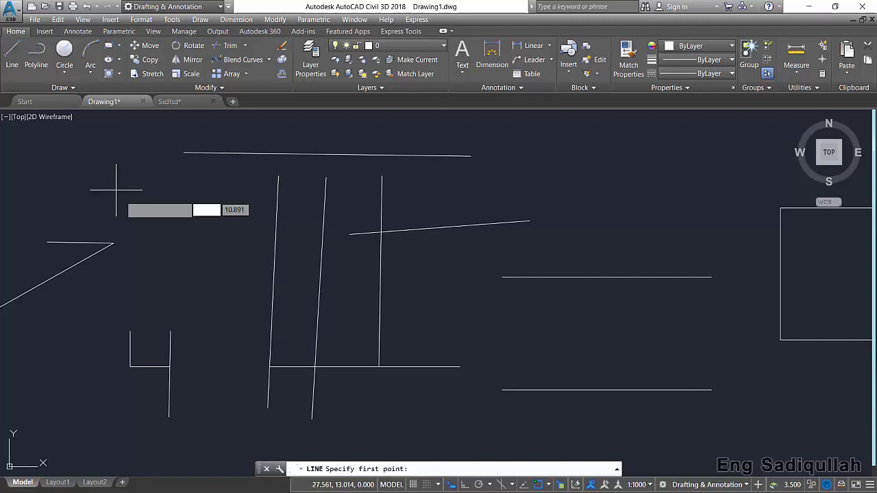
{"action": "left_click", "coordinate": [224, 315]}
{"action": "left_click", "coordinate": [467, 327]}
{"action": "key", "text": "Return"}
{"action": "key", "text": "Return"}
{"action": "left_click", "coordinate": [219, 263]}
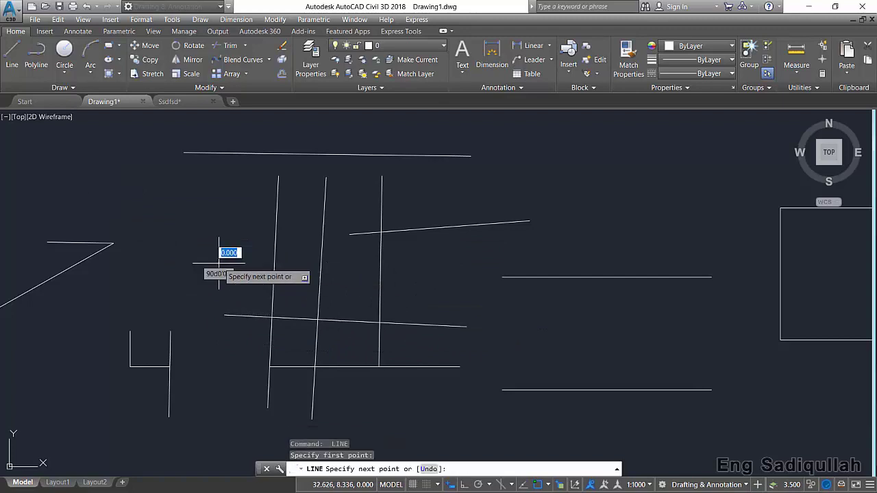
{"action": "left_click", "coordinate": [432, 268]}
{"action": "key", "text": "Return"}
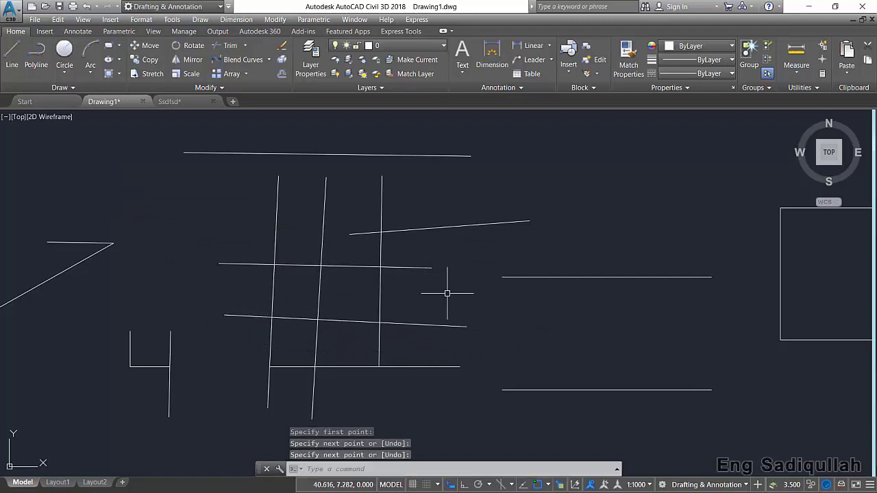
Step: Stretch the upper sloped line's left endpoint leftward past all three verticals
{"action": "left_click", "coordinate": [360, 233]}
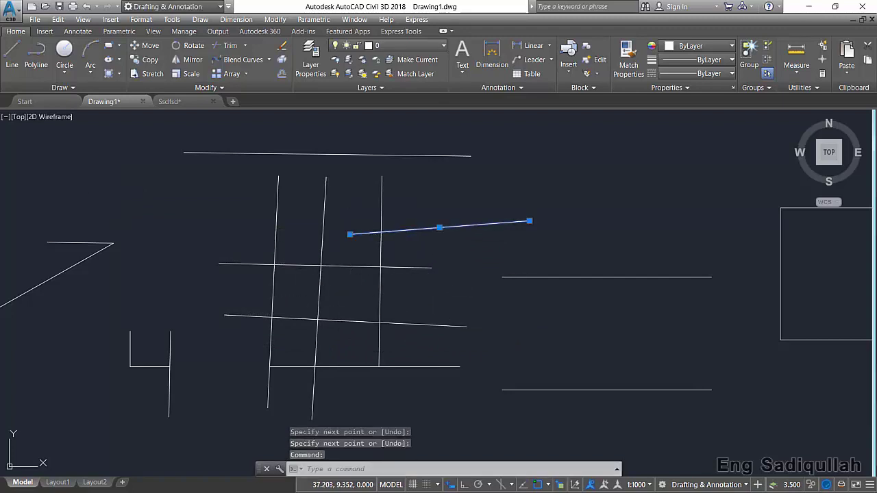
{"action": "left_click", "coordinate": [349, 234]}
{"action": "left_click", "coordinate": [225, 214]}
{"action": "key", "text": "Escape"}
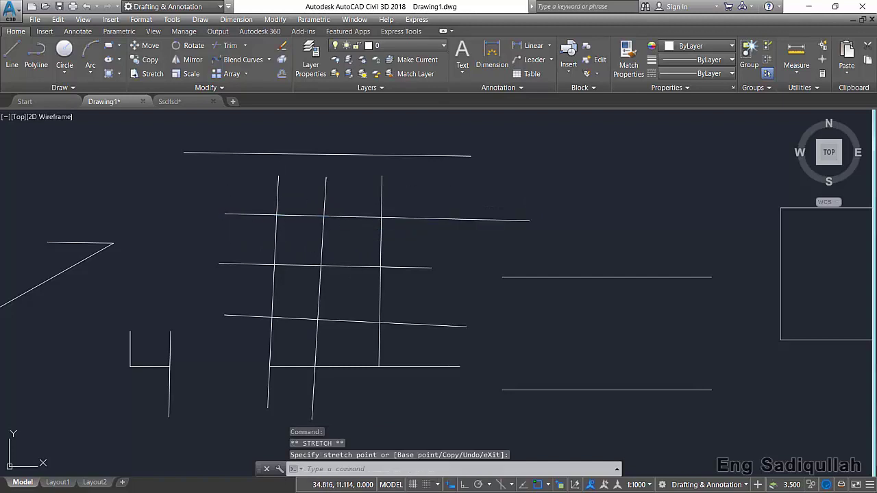
{"action": "type", "text": "ts or"}
{"action": "key", "text": "Return"}
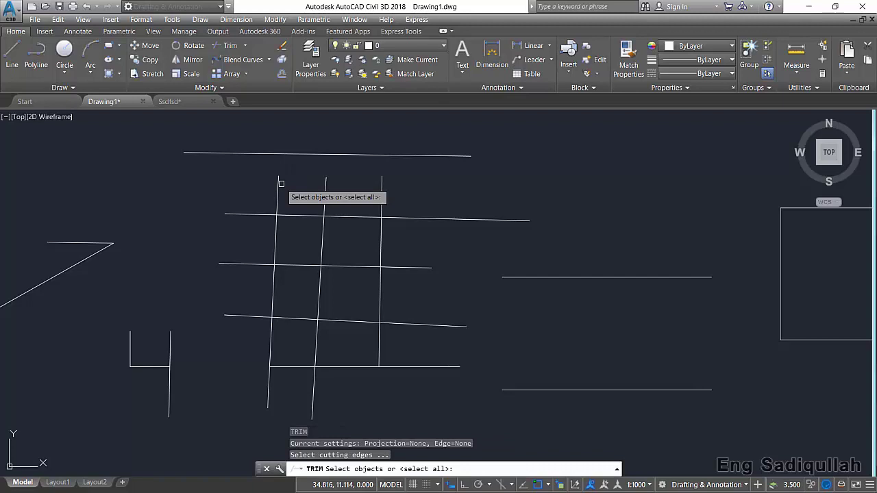
{"action": "key", "text": "Return"}
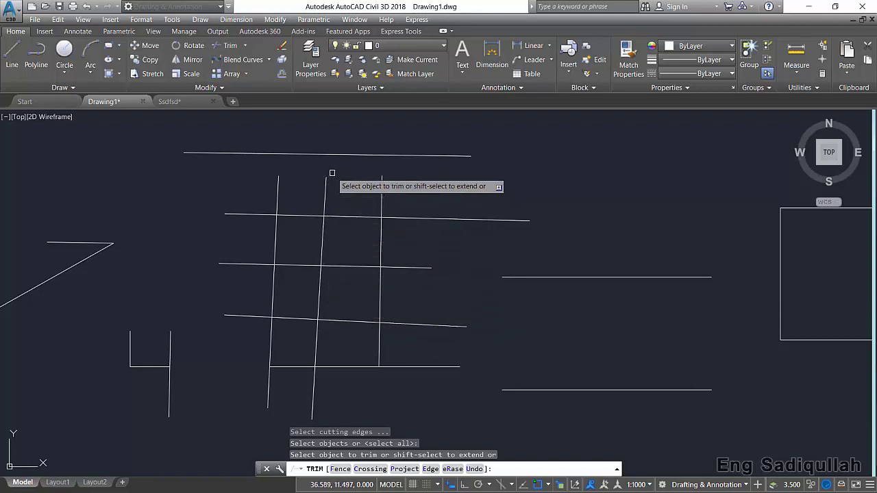
{"action": "left_click", "coordinate": [326, 193]}
{"action": "left_click", "coordinate": [323, 230]}
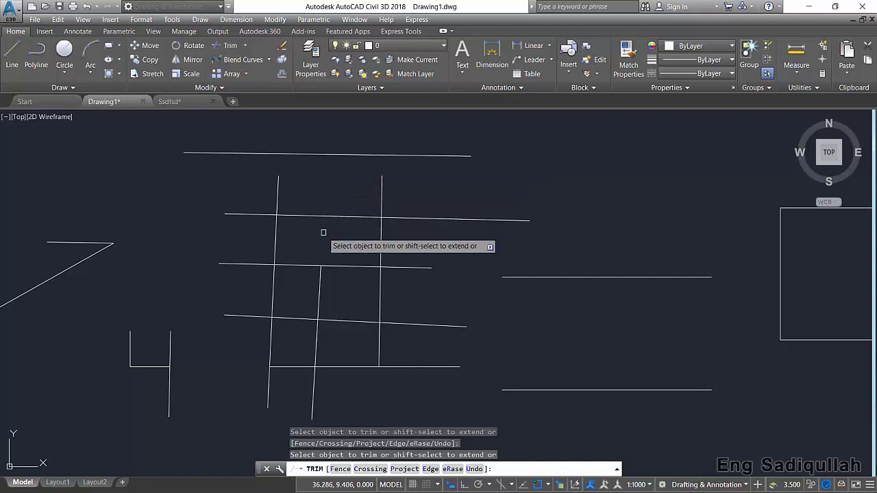
{"action": "left_click", "coordinate": [320, 287]}
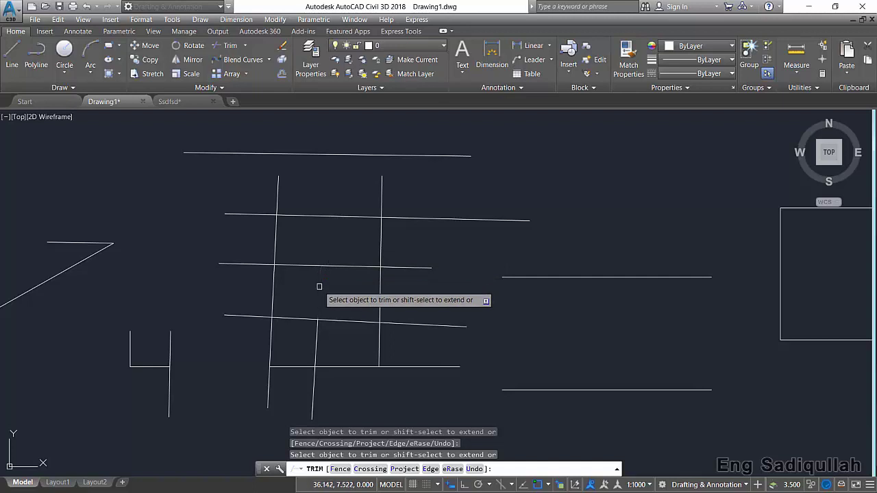
{"action": "left_click", "coordinate": [319, 337]}
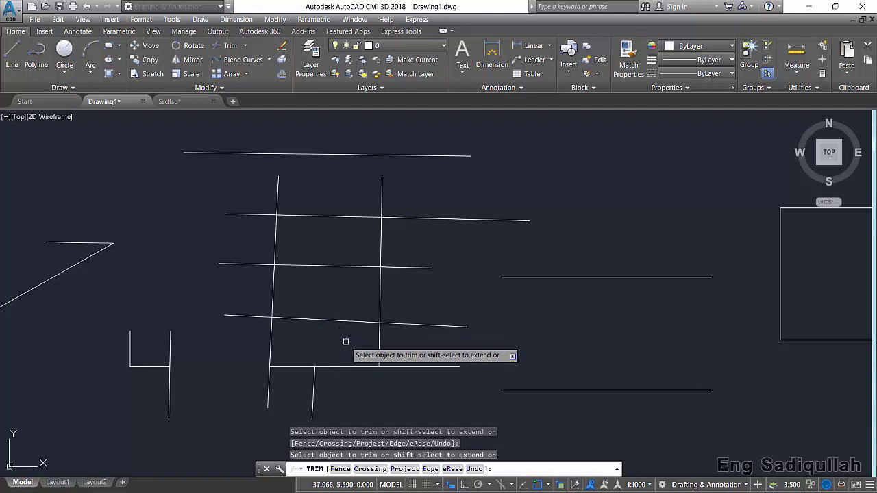
{"action": "key", "text": "Return"}
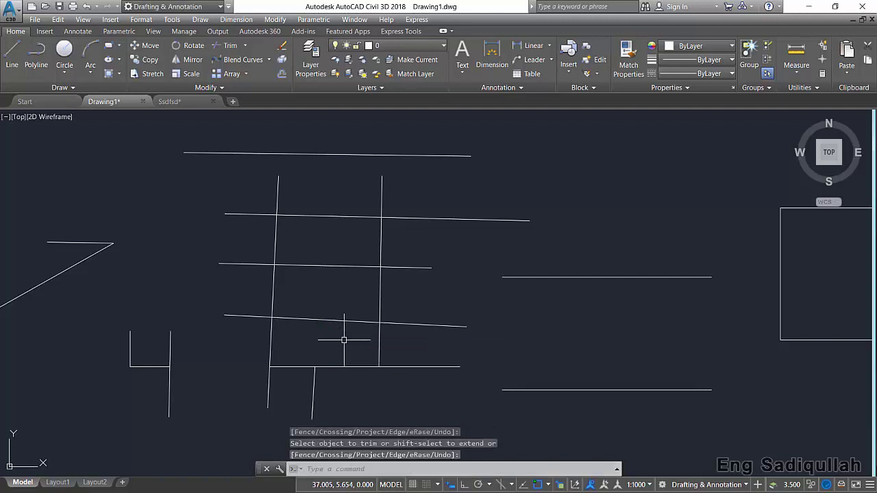
{"action": "key", "text": "ctrl+z"}
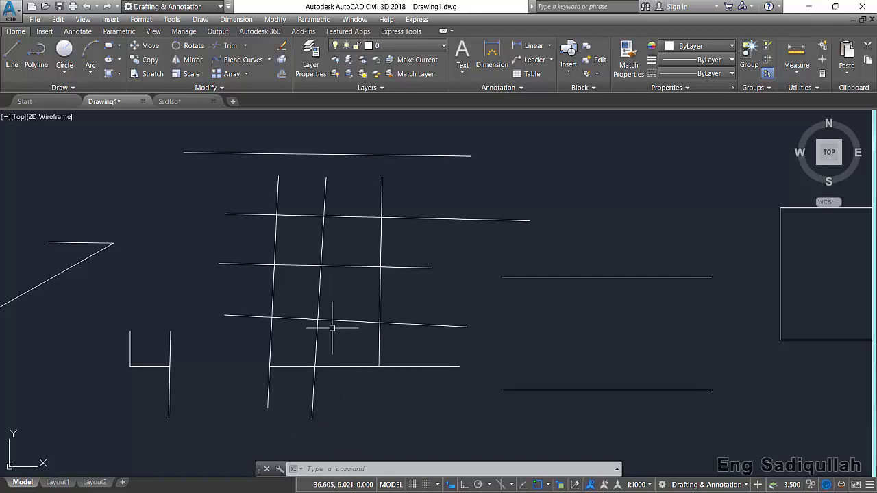
{"action": "left_click", "coordinate": [232, 46]}
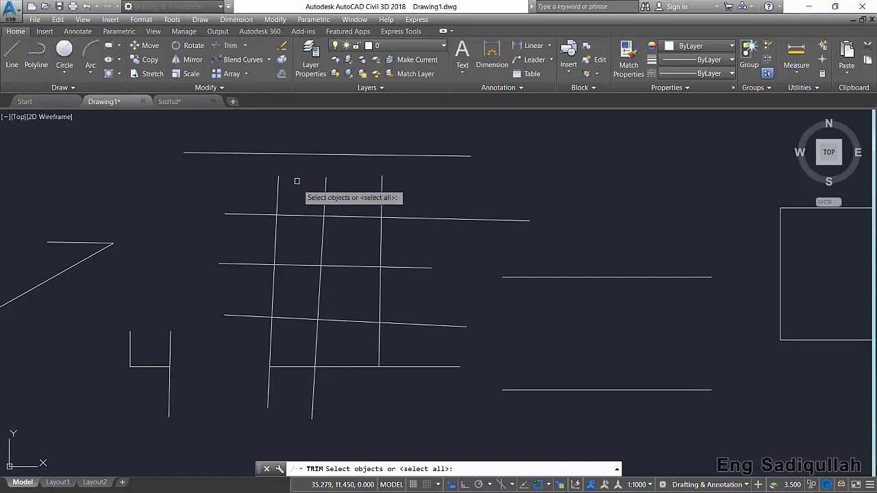
{"action": "left_click", "coordinate": [338, 366]}
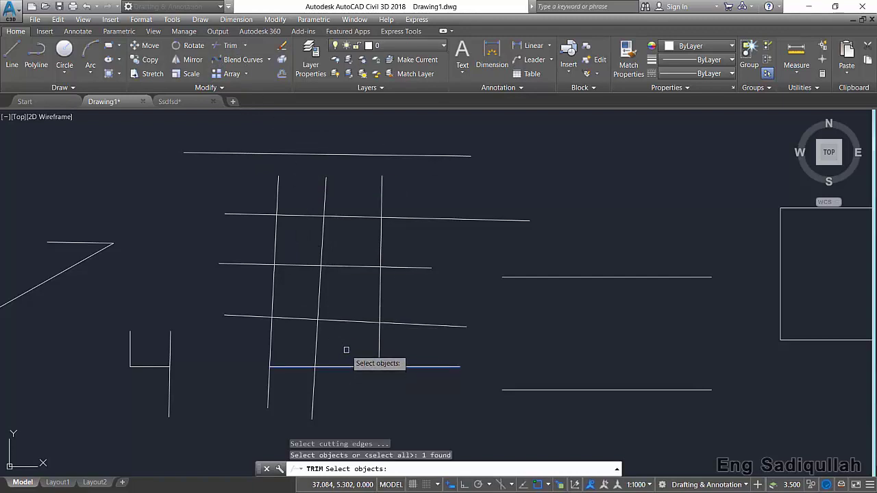
{"action": "key", "text": "Return"}
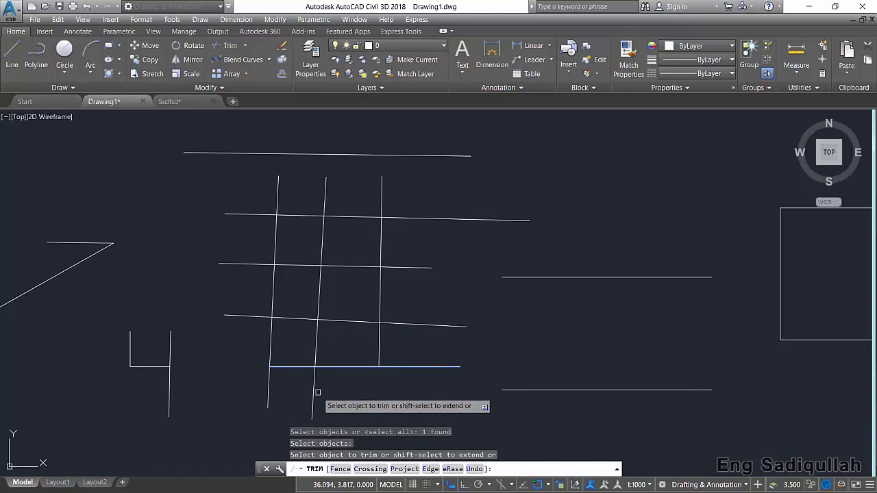
{"action": "left_click", "coordinate": [316, 349]}
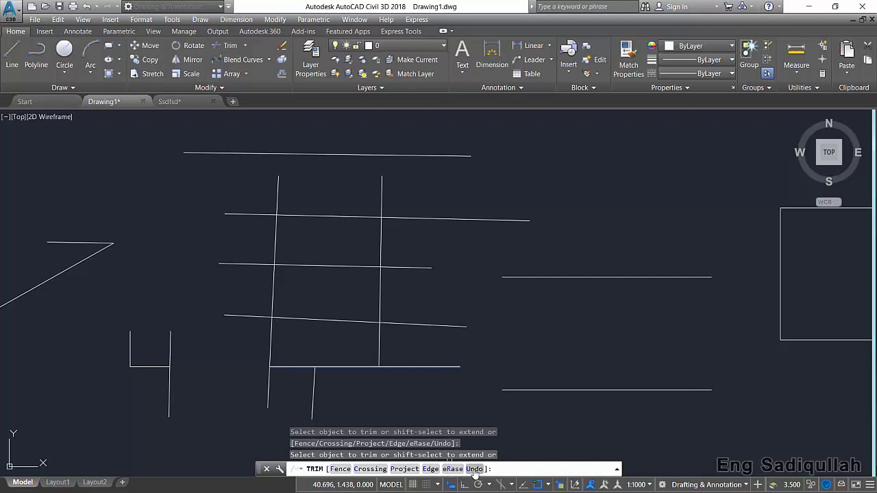
{"action": "left_click", "coordinate": [475, 469]}
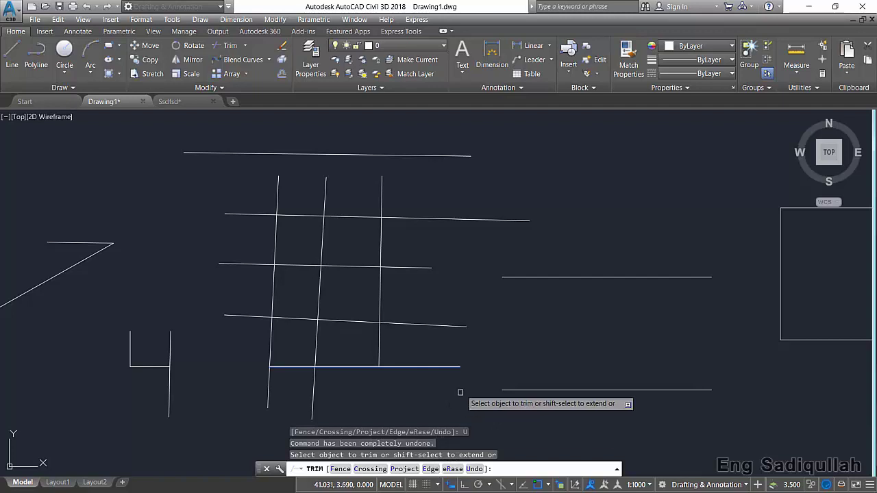
Step: Move the upper cross line to the right so it no longer crosses the verticals
{"action": "key", "text": "Escape"}
{"action": "middle_click_drag", "start_coordinate": [451, 316], "coordinate": [459, 348]}
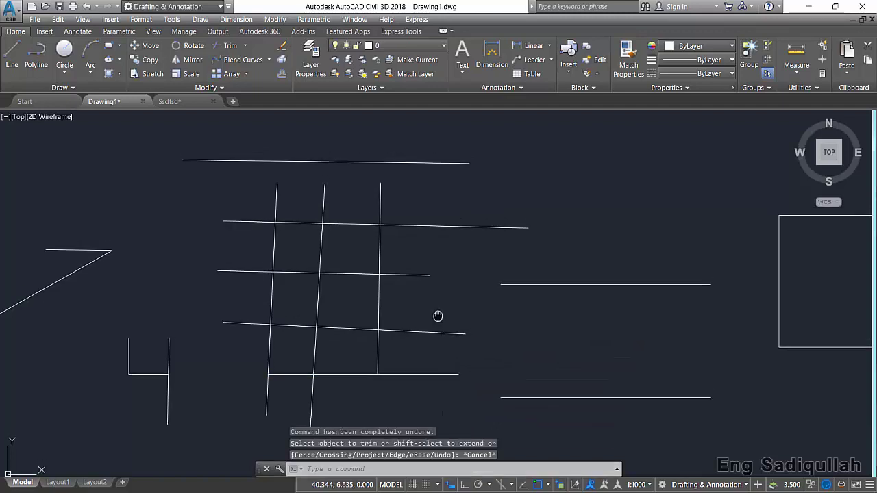
{"action": "left_click", "coordinate": [464, 229]}
{"action": "left_click", "coordinate": [471, 267]}
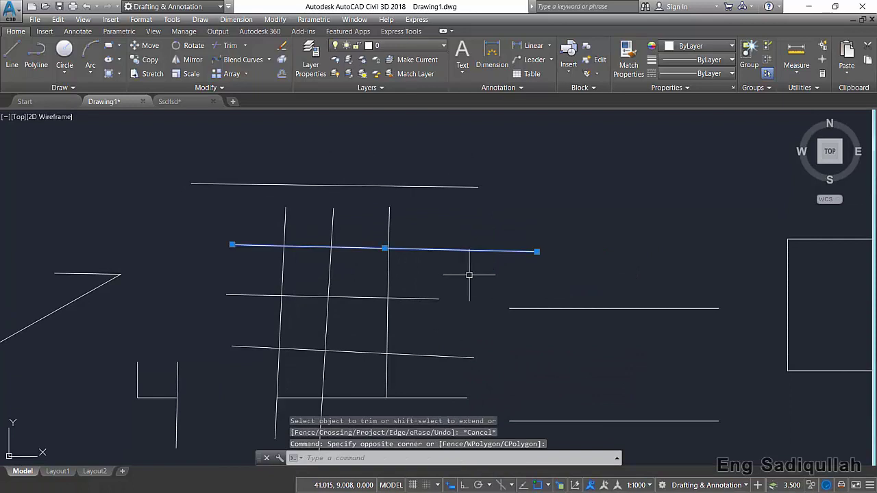
{"action": "type", "text": "m"}
{"action": "key", "text": "Return"}
{"action": "left_click", "coordinate": [484, 218]}
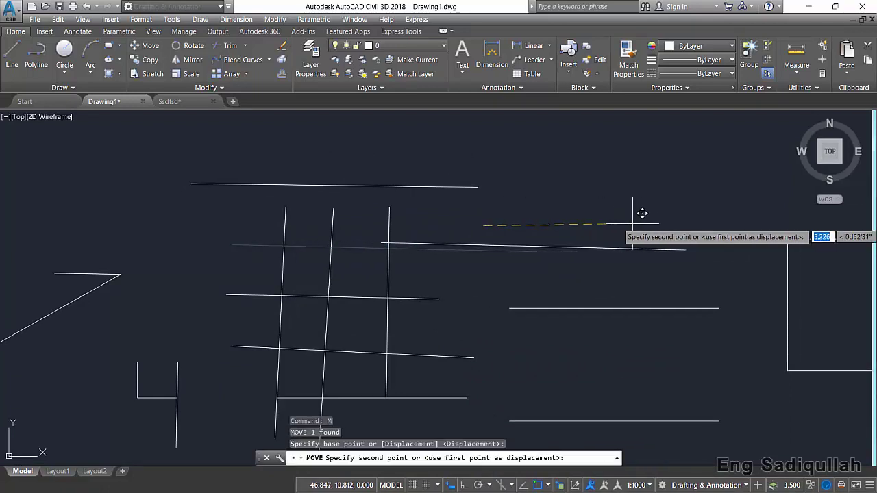
{"action": "left_click", "coordinate": [684, 214]}
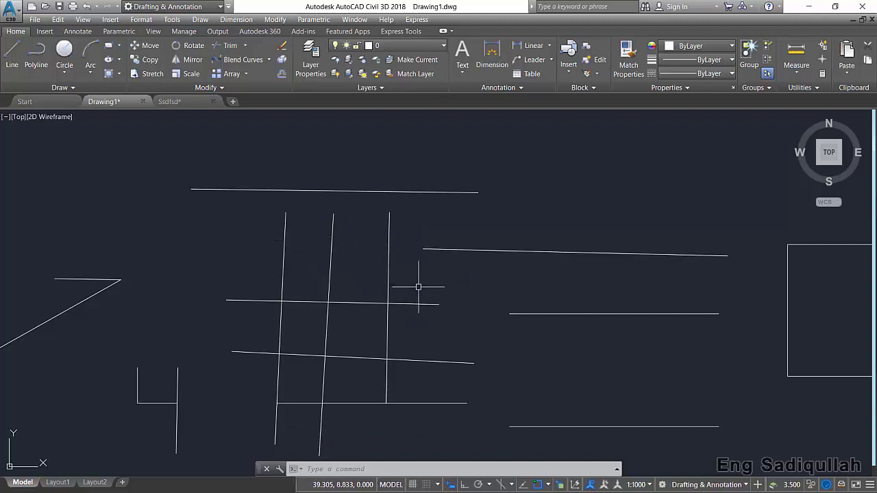
{"action": "scroll", "coordinate": [429, 290], "scroll_direction": "up", "scroll_amount": 2}
{"action": "middle_click_drag", "start_coordinate": [423, 286], "coordinate": [436, 307]}
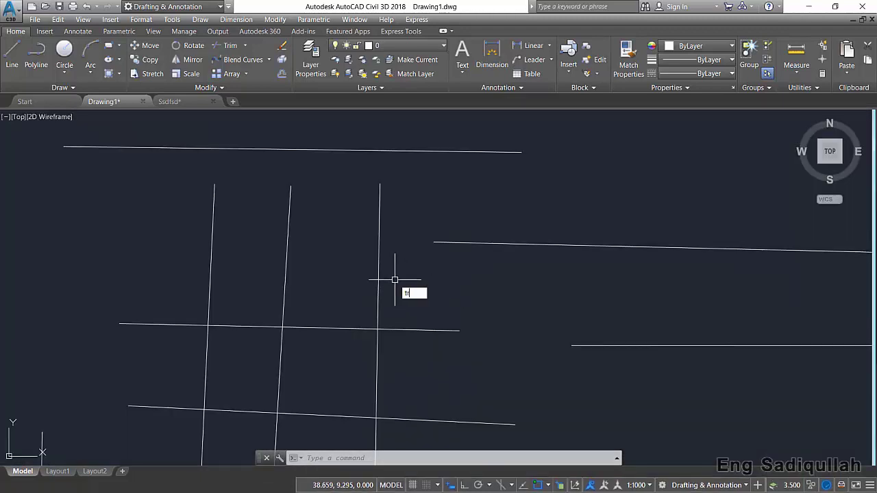
Step: Start a trim using the long right-hand line as the only cutting edge
{"action": "key", "text": "Return"}
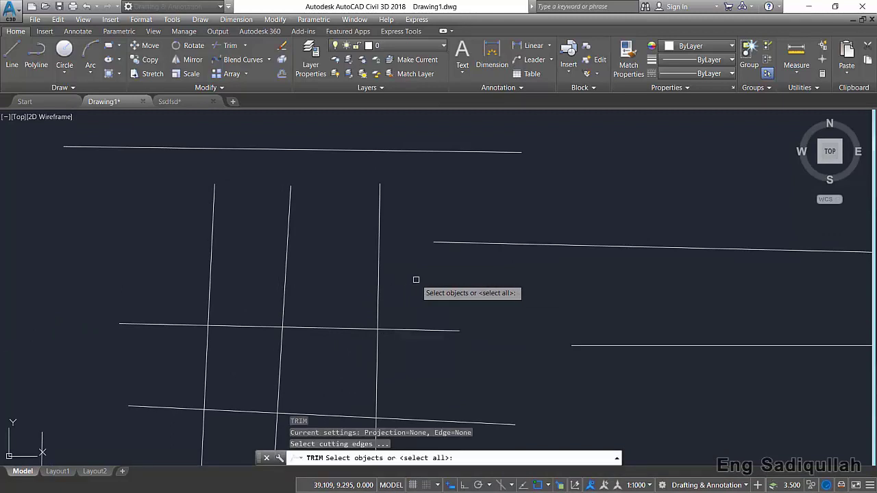
{"action": "key", "text": "Return"}
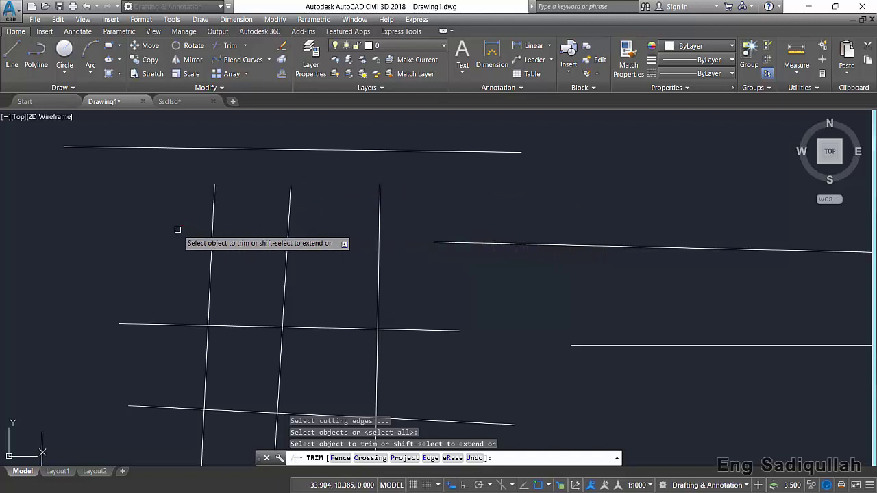
{"action": "key", "text": "Return"}
{"action": "key", "text": "Return"}
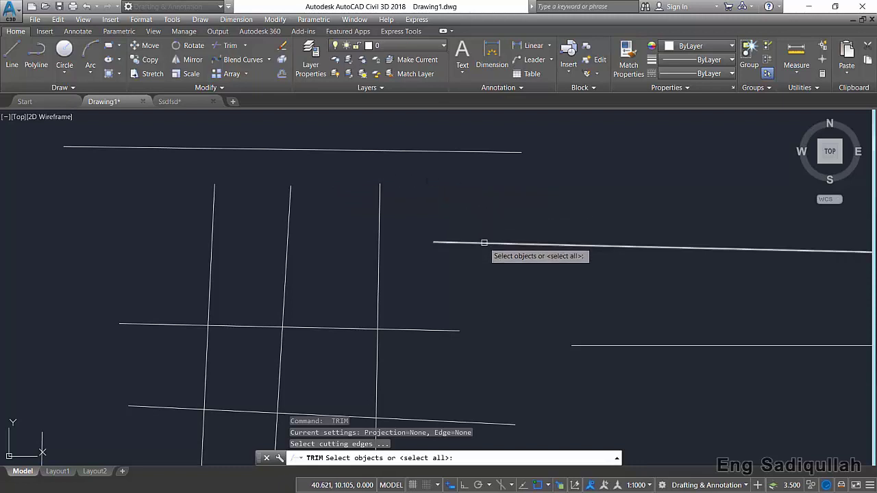
{"action": "left_click", "coordinate": [484, 243]}
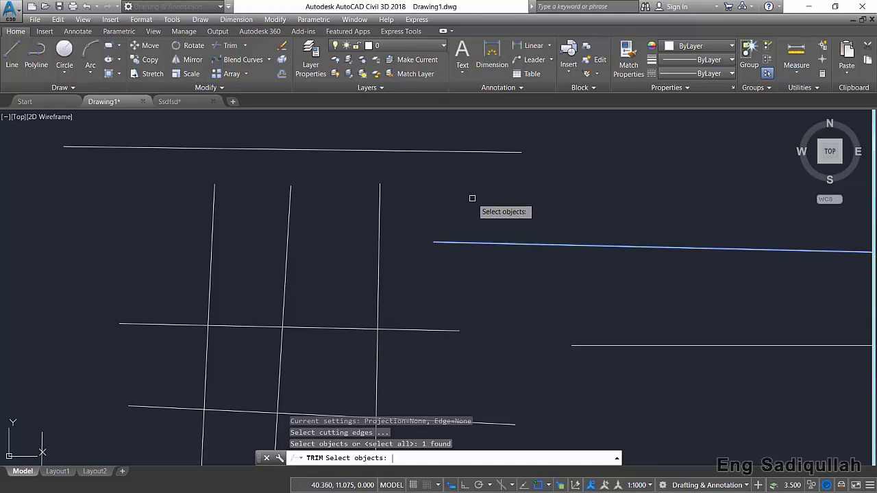
{"action": "key", "text": "Return"}
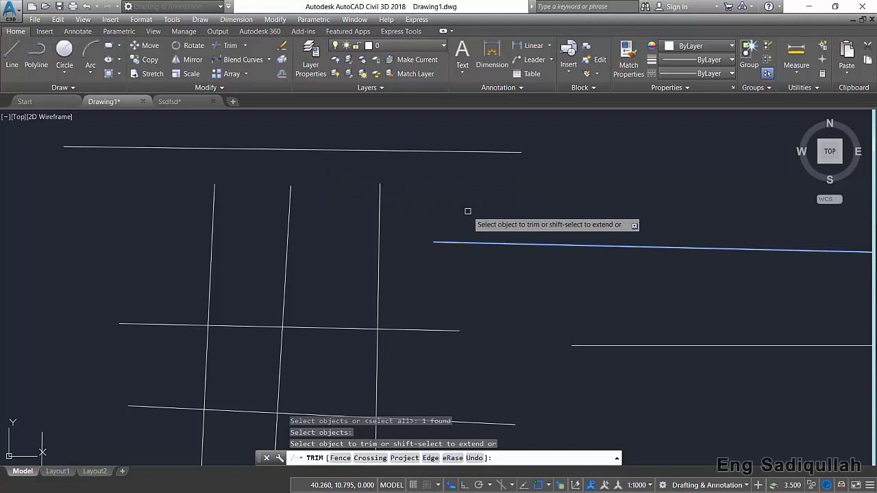
Step: Set the edge mode to Extend and trim the tops of the three vertical lines
{"action": "left_click", "coordinate": [431, 459]}
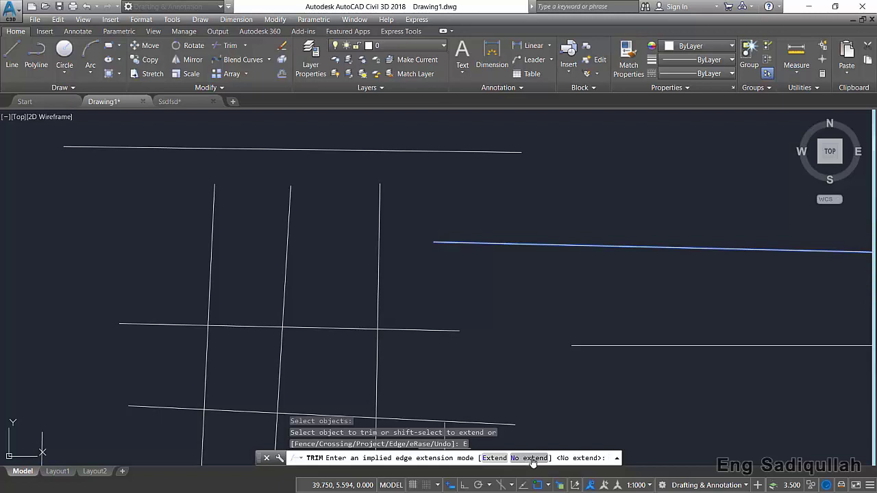
{"action": "left_click", "coordinate": [498, 459]}
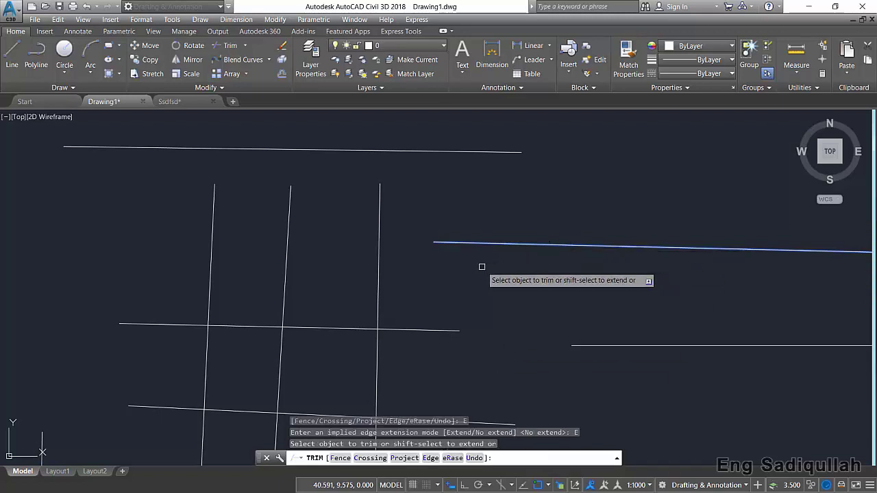
{"action": "left_click", "coordinate": [380, 187]}
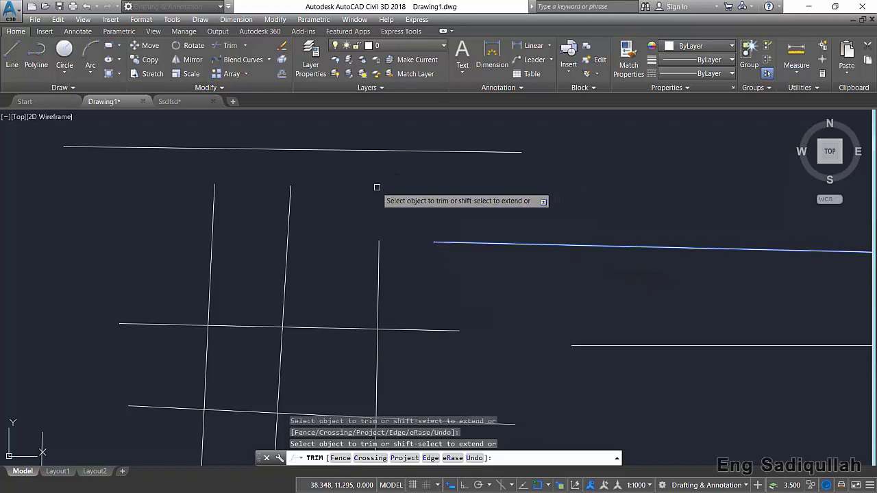
{"action": "left_click", "coordinate": [290, 192]}
{"action": "left_click", "coordinate": [214, 192]}
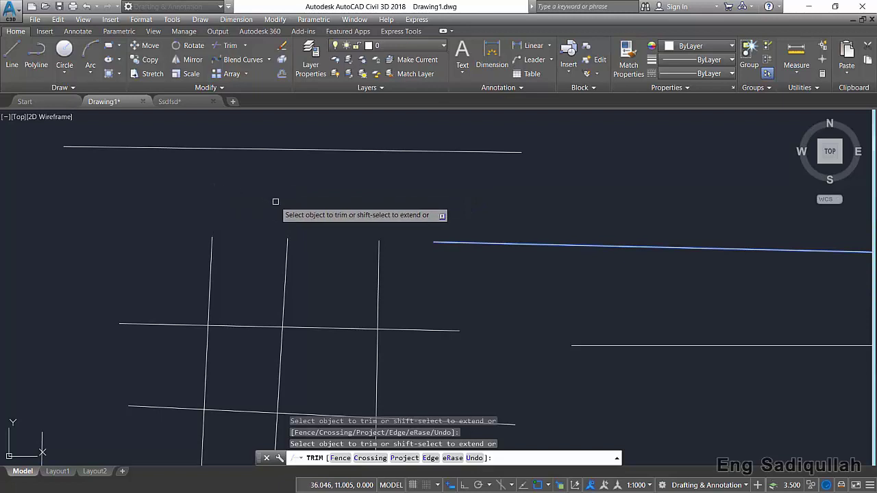
{"action": "key", "text": "Return"}
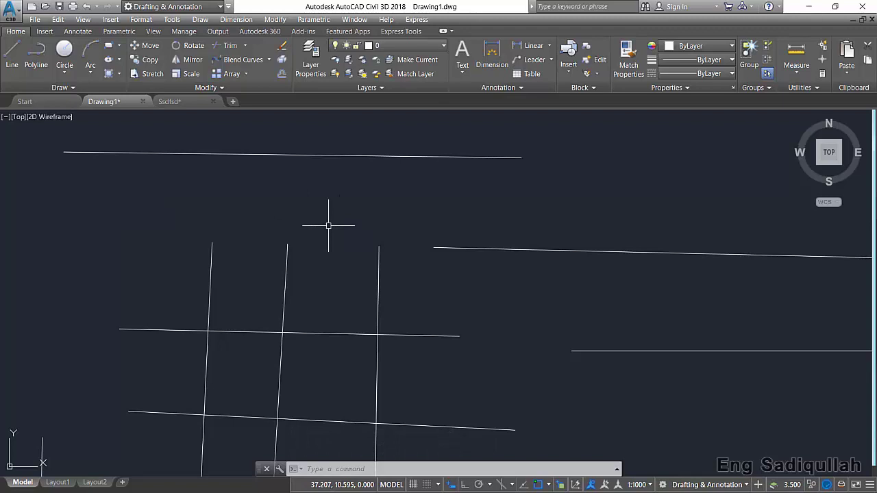
{"action": "middle_click_drag", "start_coordinate": [380, 273], "coordinate": [347, 251]}
Step: Trim all three vertical tops to the long right horizontal line with one crossing window
{"action": "type", "text": "tr"}
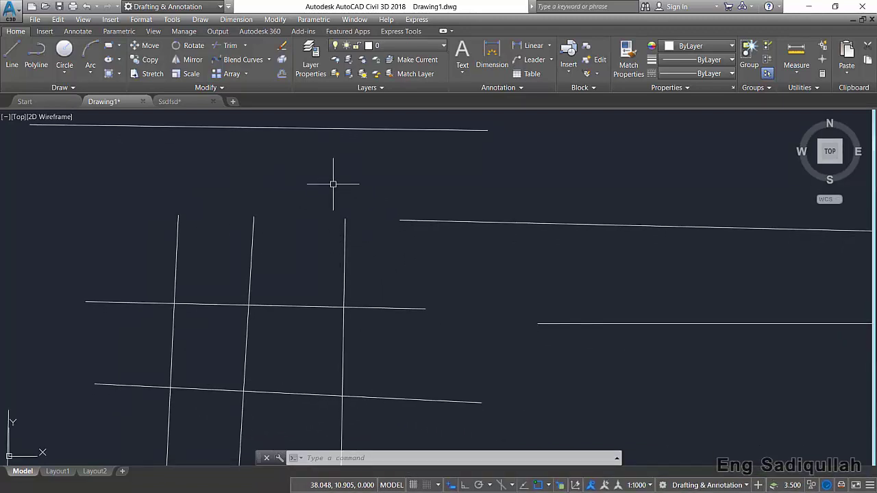
{"action": "key", "text": "Return"}
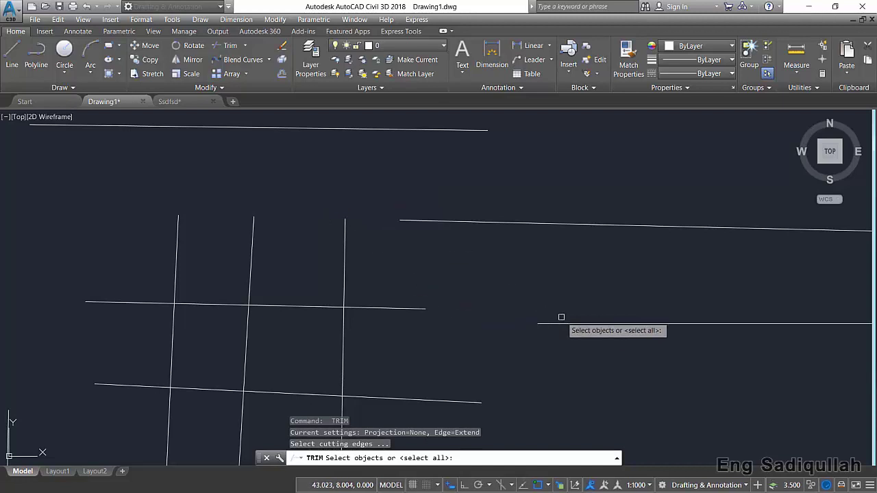
{"action": "left_click", "coordinate": [563, 323]}
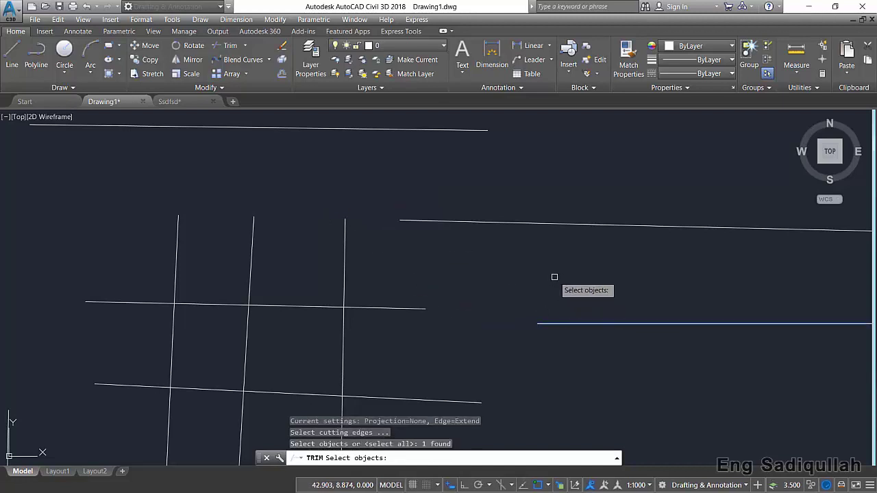
{"action": "key", "text": "Return"}
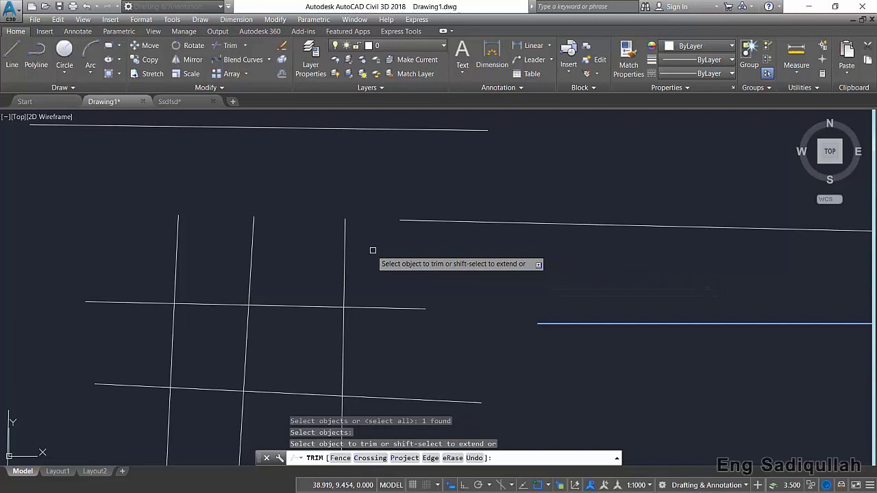
{"action": "left_click", "coordinate": [364, 243]}
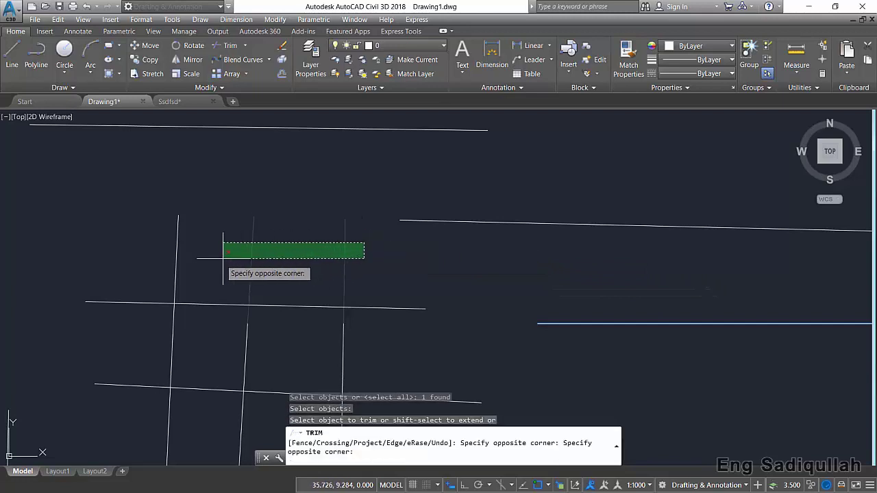
{"action": "left_click", "coordinate": [151, 264]}
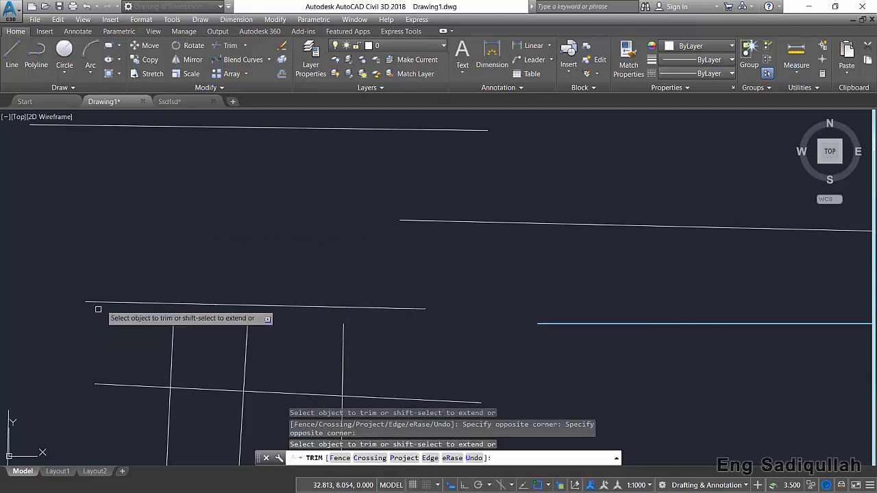
{"action": "key", "text": "Return"}
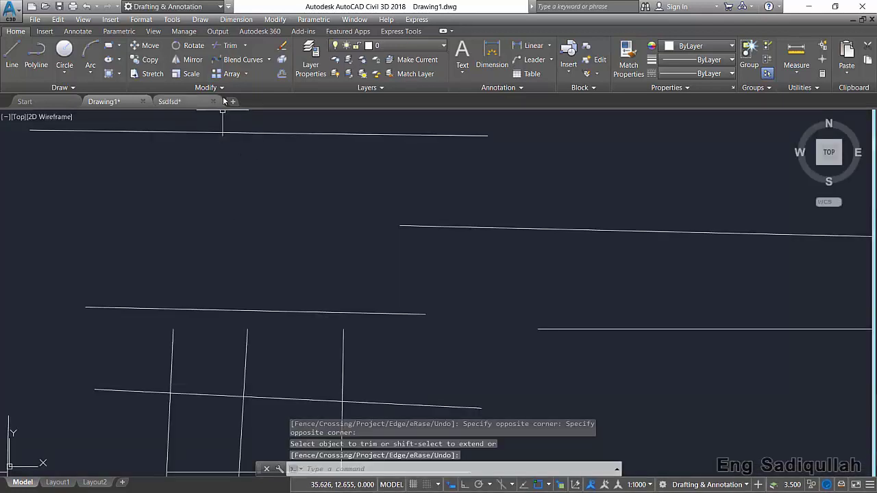
Step: Try Trim's Project option, cancel it, and zoom so all practice lines are visible
{"action": "left_click", "coordinate": [229, 46]}
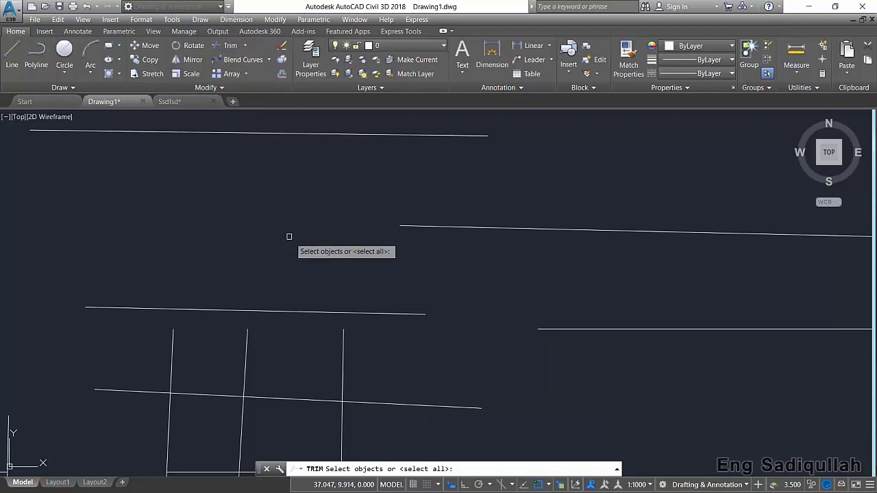
{"action": "key", "text": "Return"}
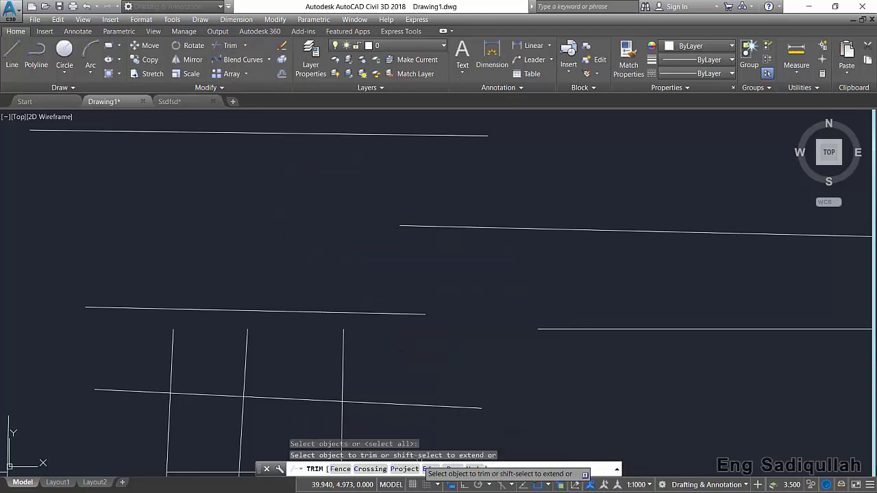
{"action": "left_click", "coordinate": [405, 470]}
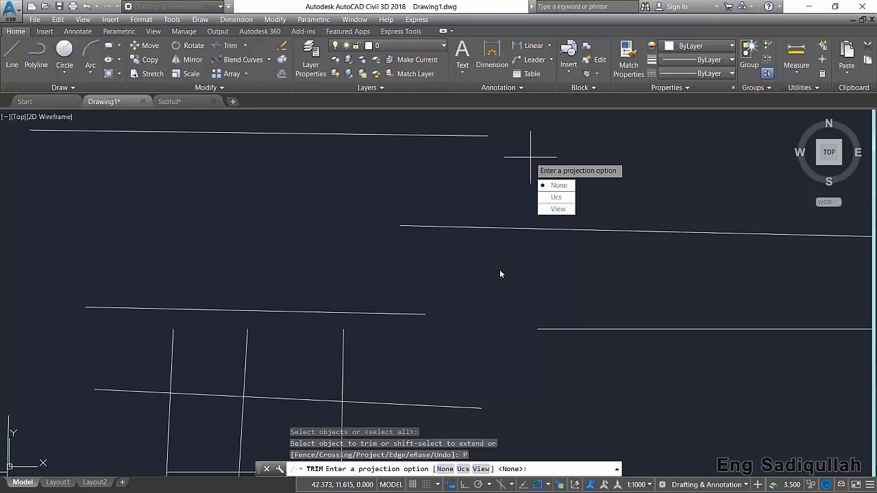
{"action": "key", "text": "Escape"}
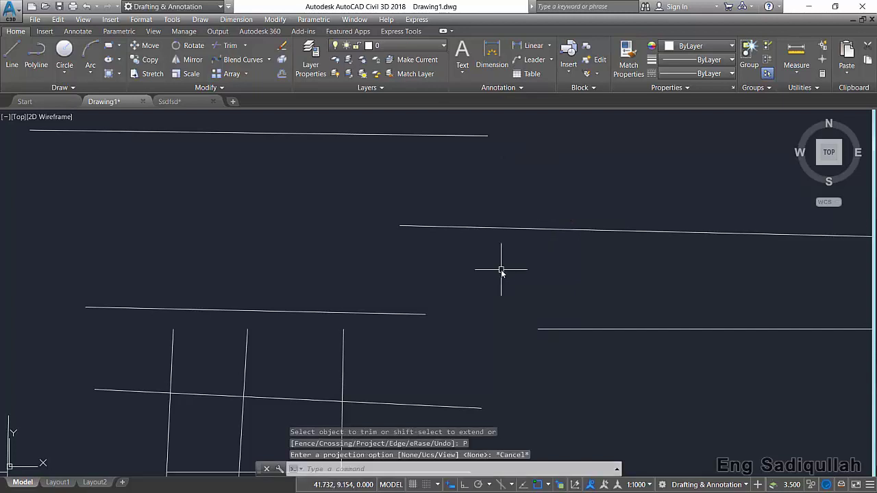
{"action": "scroll", "coordinate": [502, 269], "scroll_direction": "down", "scroll_amount": 2}
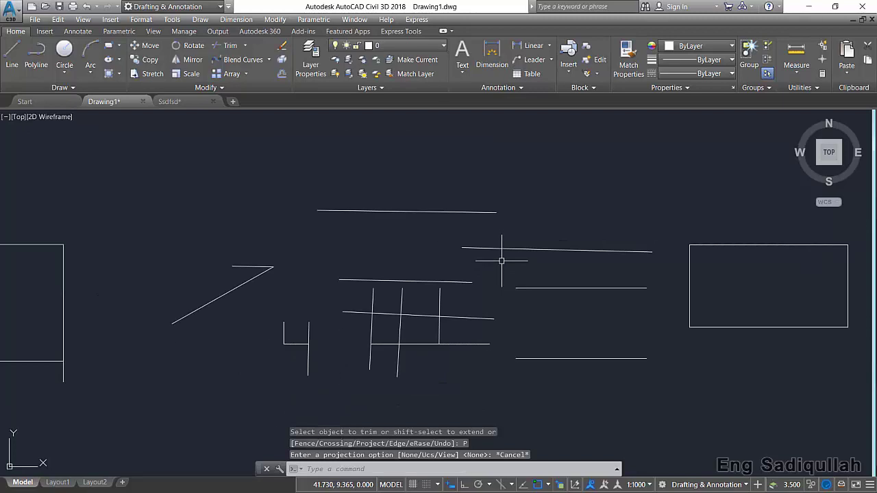
{"action": "scroll", "coordinate": [480, 288], "scroll_direction": "up", "scroll_amount": 1}
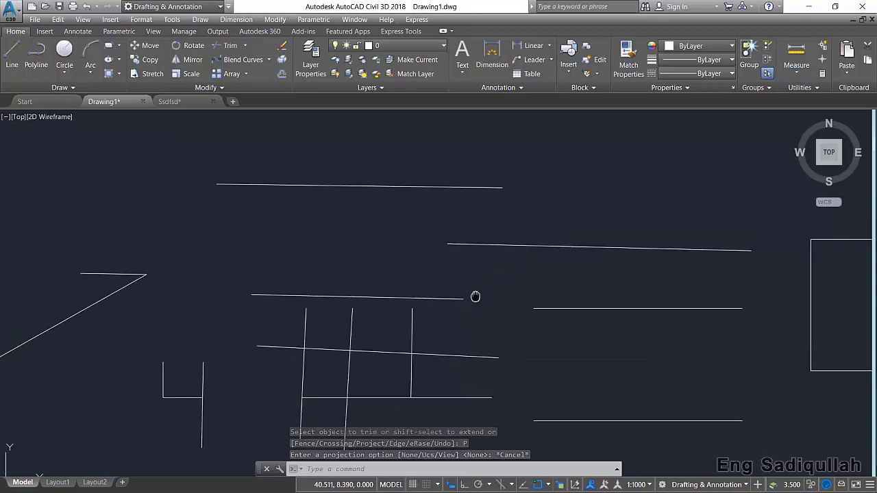
{"action": "left_click", "coordinate": [232, 46]}
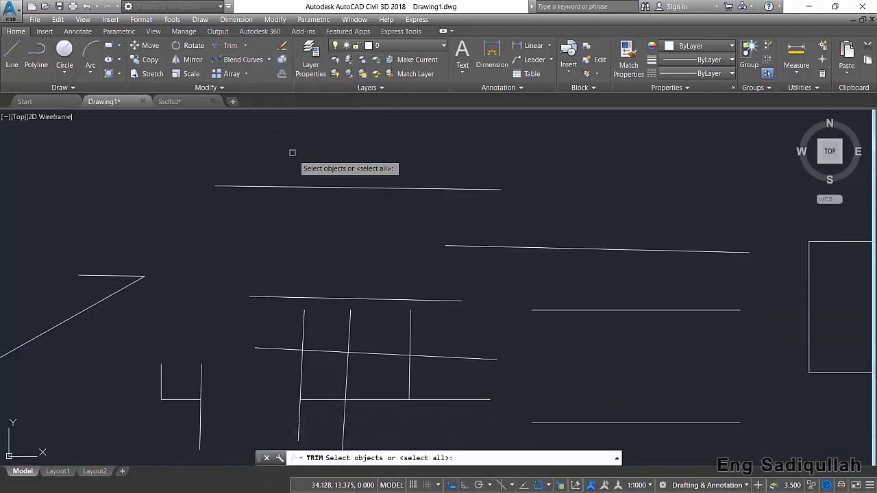
Step: Using all lines as edges, trim the bottom grid line's overhang and the left vertical's top
{"action": "key", "text": "Return"}
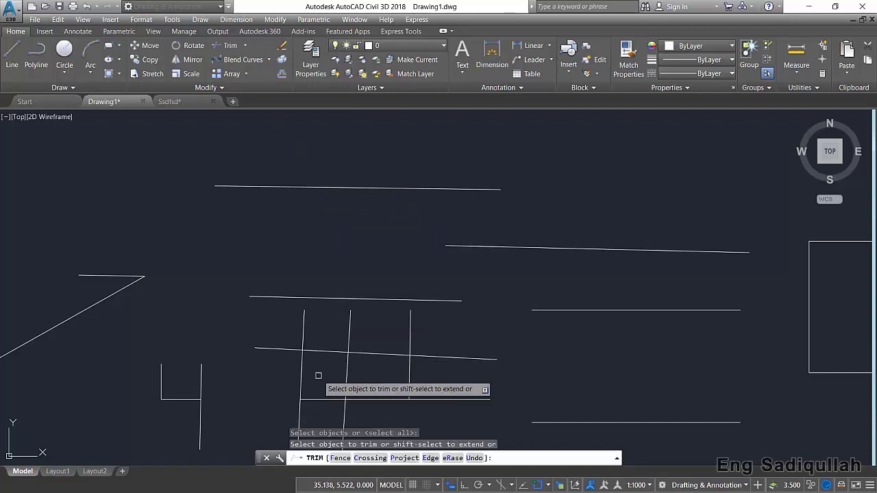
{"action": "left_click", "coordinate": [438, 400]}
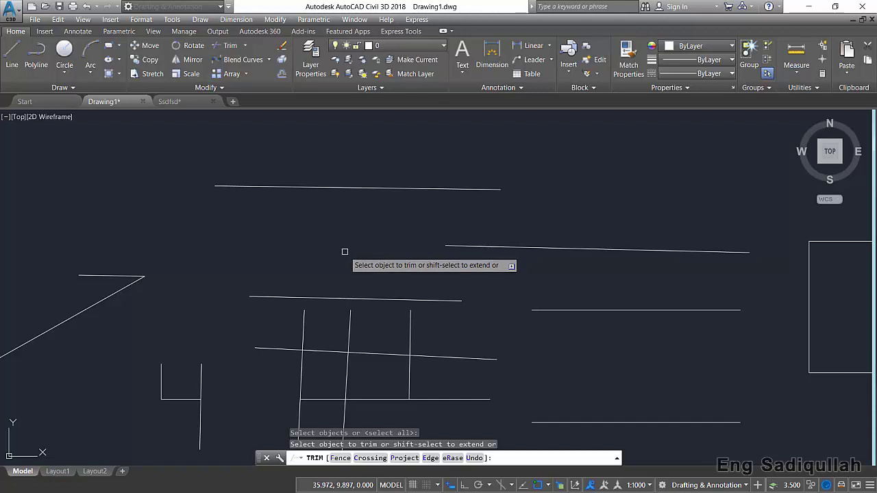
{"action": "left_click", "coordinate": [304, 315]}
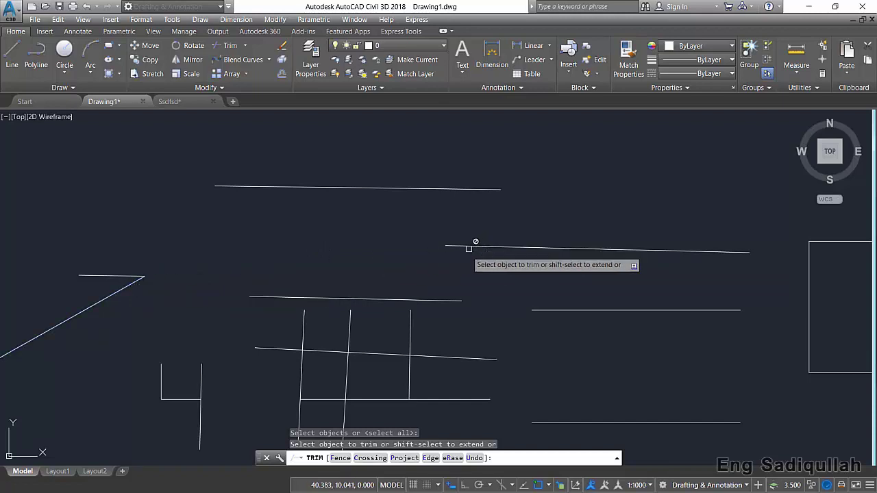
{"action": "left_click", "coordinate": [431, 459]}
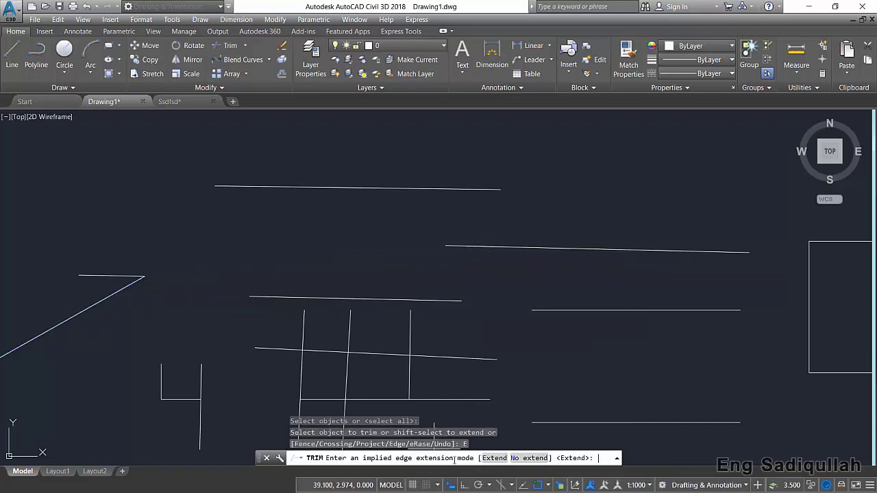
Step: With No extend, shift-extend right horizontals left to the verticals and the middle vertical up
{"action": "left_click", "coordinate": [529, 458]}
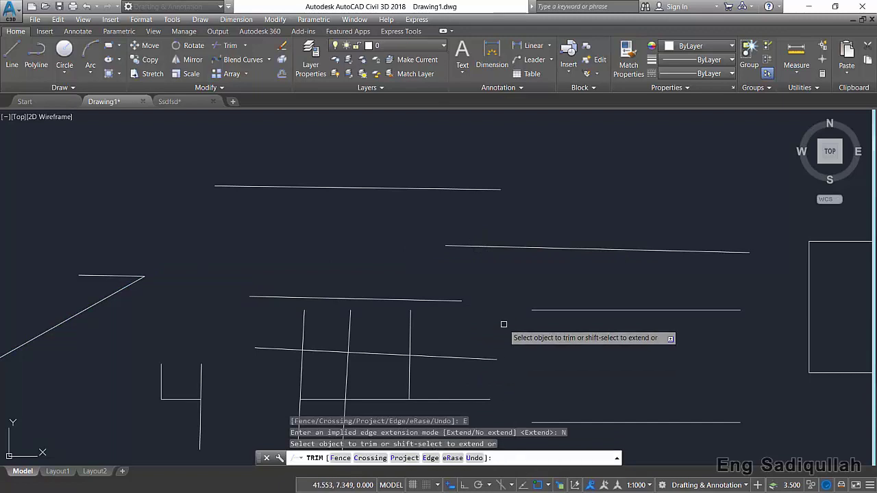
{"action": "left_click", "coordinate": [541, 311], "text": "shift"}
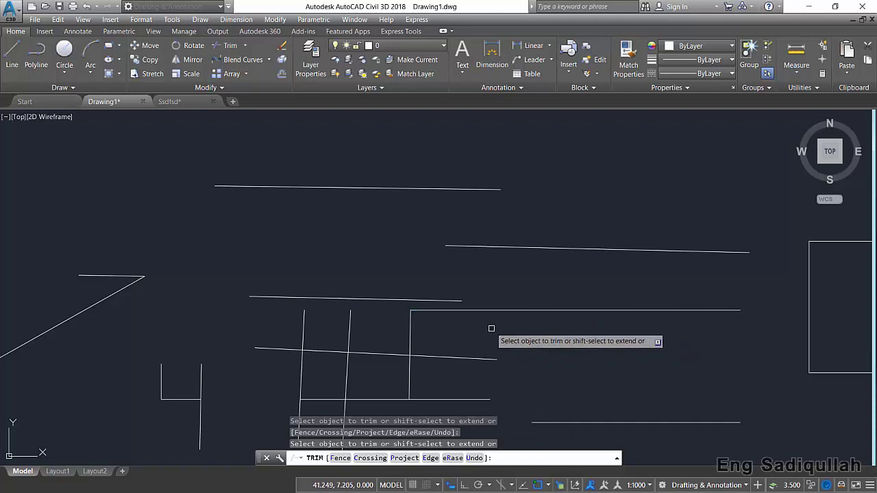
{"action": "left_click", "coordinate": [350, 316], "text": "shift"}
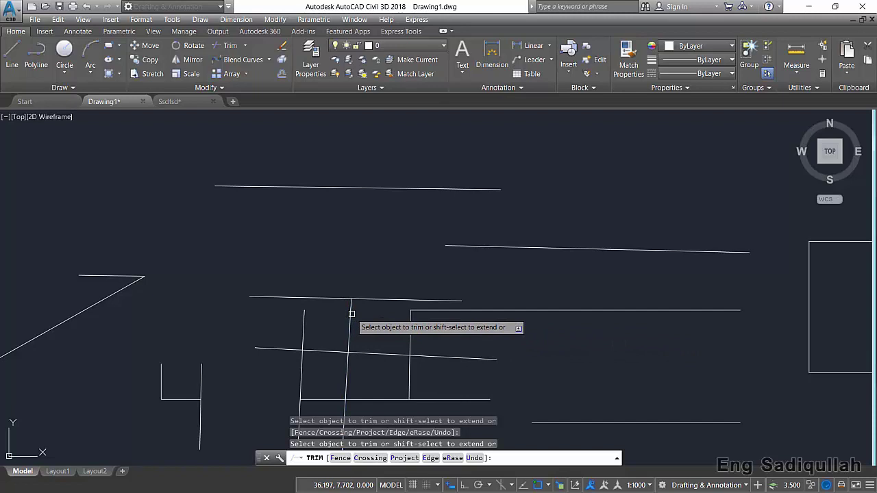
{"action": "left_click", "coordinate": [353, 310], "text": "shift"}
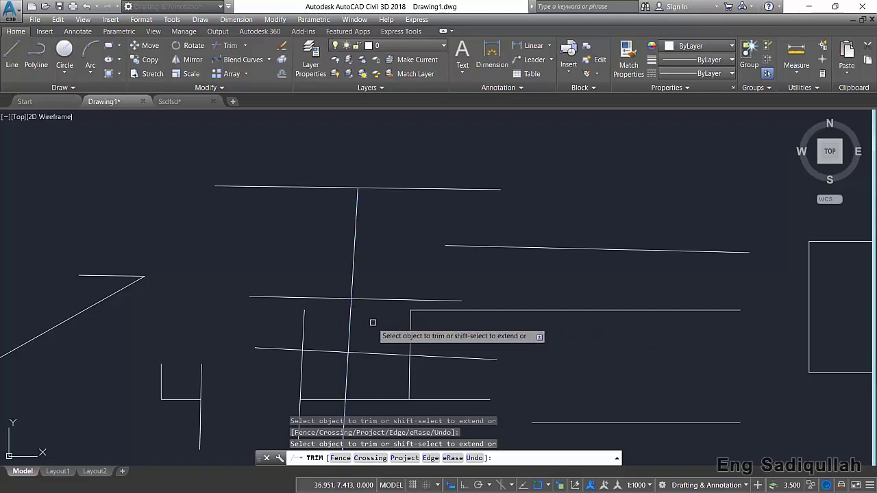
{"action": "middle_click_drag", "start_coordinate": [373, 323], "coordinate": [356, 255]}
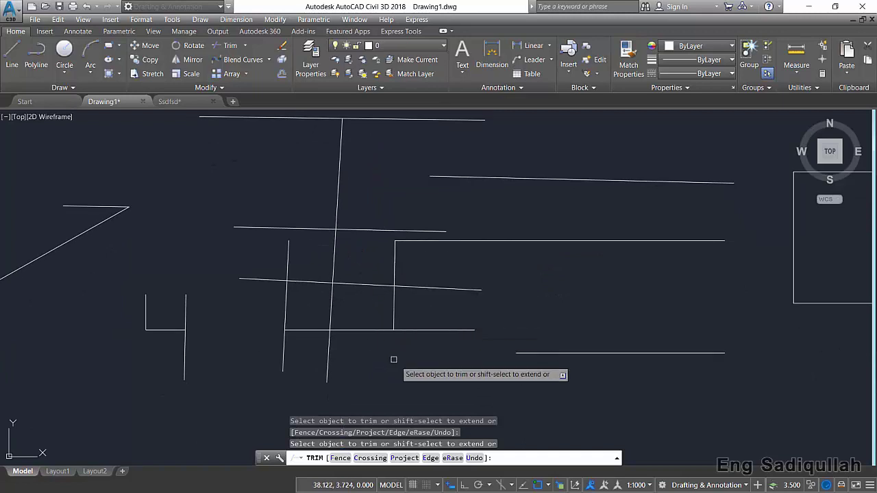
{"action": "left_click", "coordinate": [523, 355], "text": "shift"}
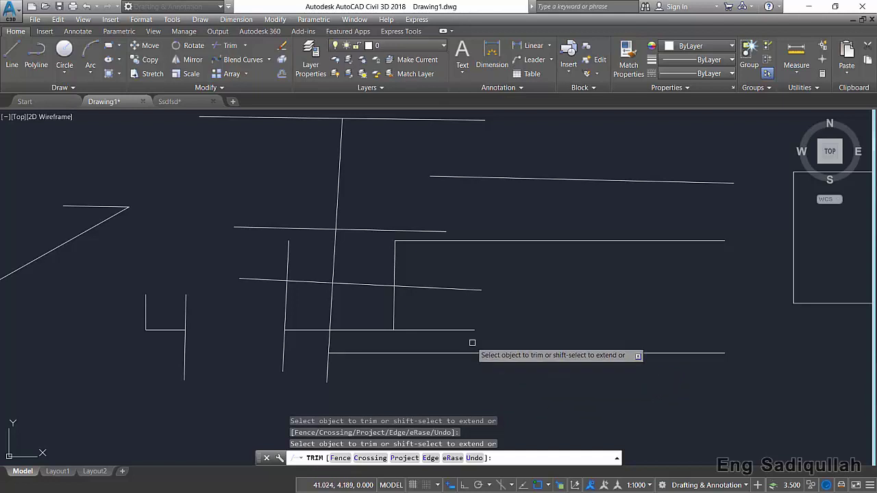
{"action": "key", "text": "Return"}
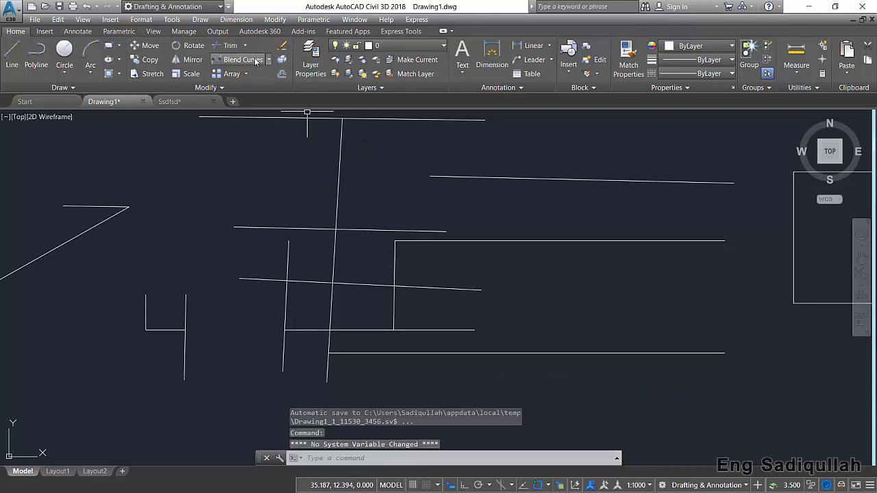
Step: Extend two right-hand horizontal lines left to the long middle vertical boundary
{"action": "left_click", "coordinate": [246, 45]}
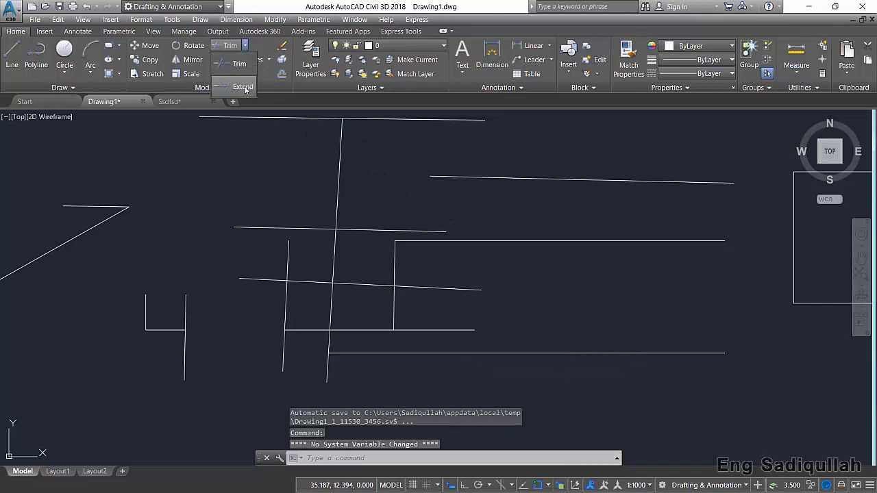
{"action": "left_click", "coordinate": [243, 87]}
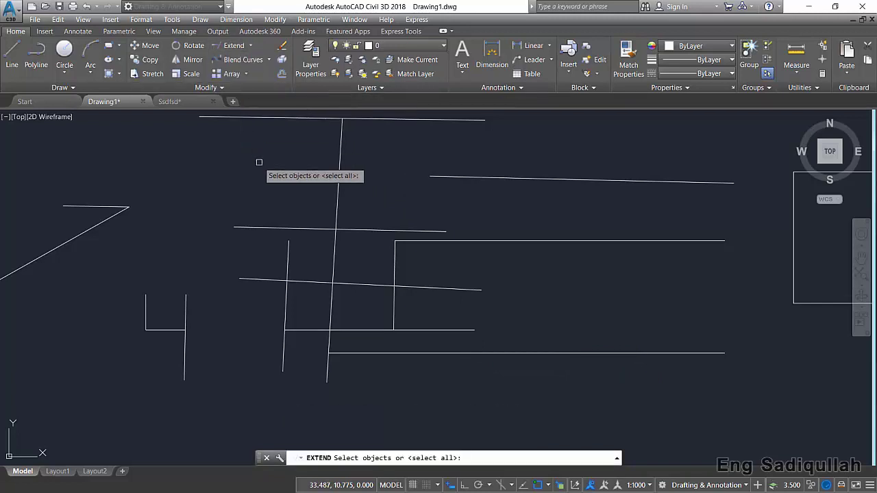
{"action": "middle_click_drag", "start_coordinate": [281, 189], "coordinate": [268, 251]}
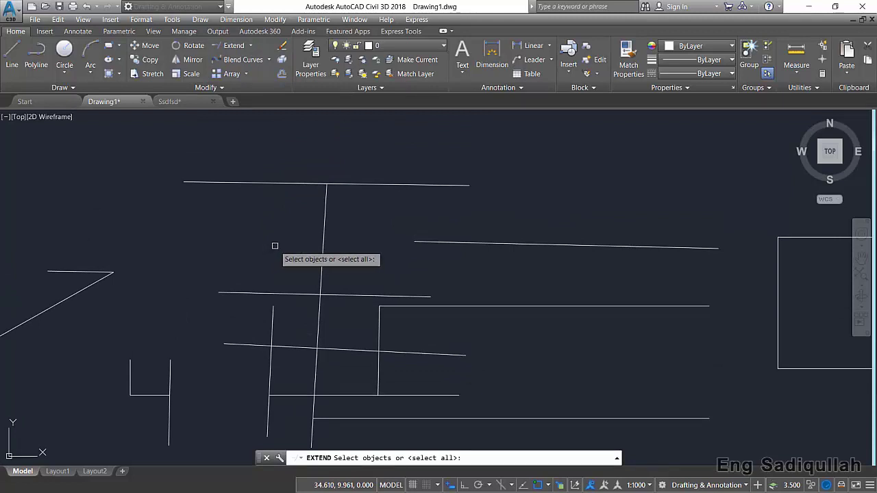
{"action": "left_click", "coordinate": [322, 250]}
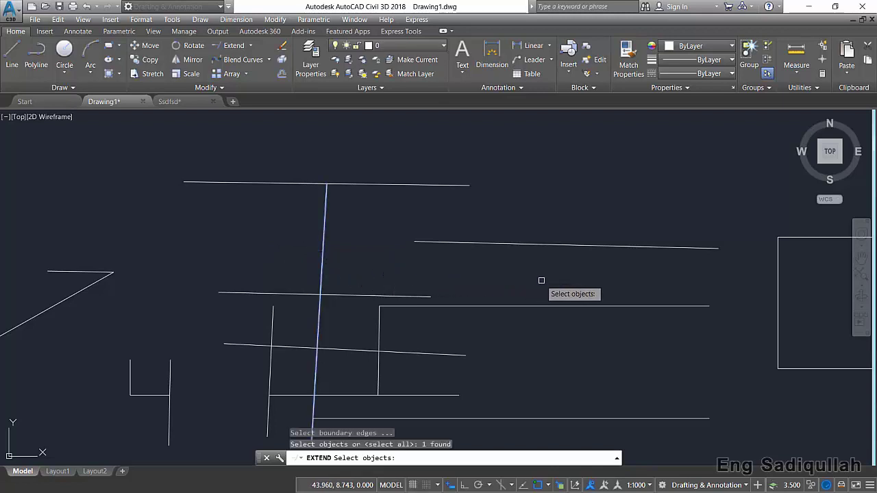
{"action": "key", "text": "Return"}
{"action": "left_click", "coordinate": [466, 243]}
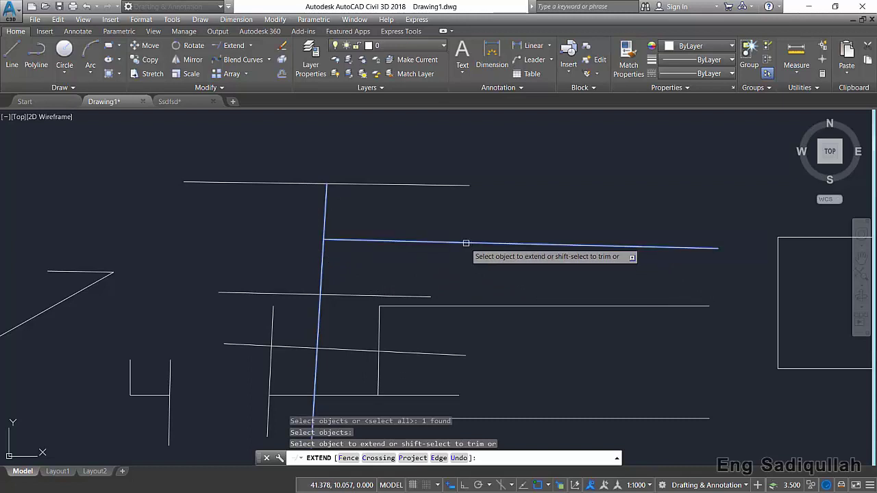
{"action": "left_click", "coordinate": [446, 306]}
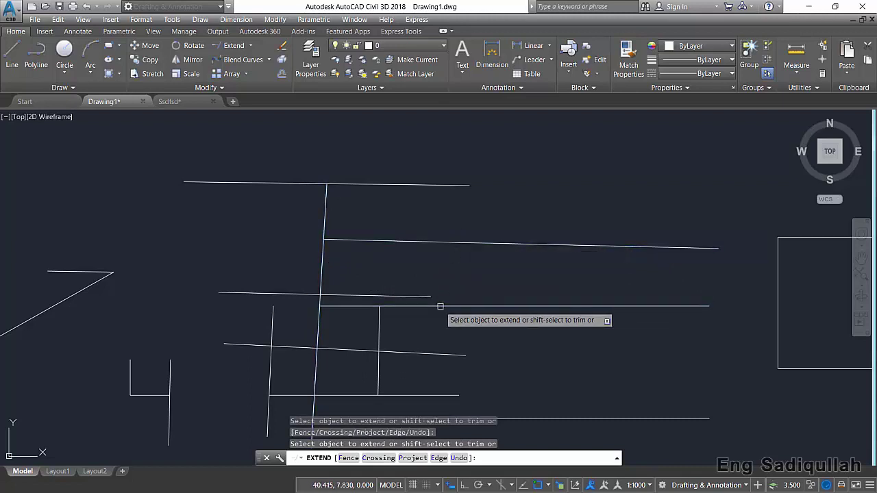
{"action": "middle_click_drag", "start_coordinate": [493, 332], "coordinate": [411, 304]}
{"action": "key", "text": "Return"}
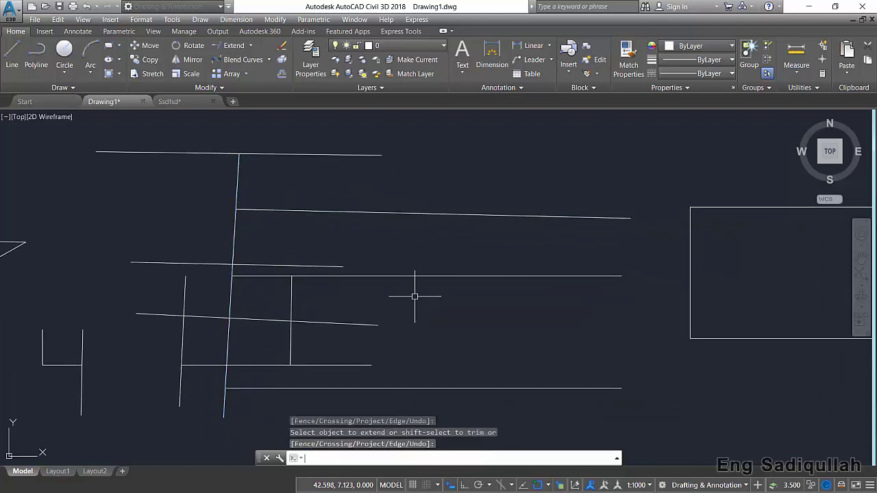
Step: Draw a new long horizontal line above the rest of the grid
{"action": "scroll", "coordinate": [417, 298], "scroll_direction": "down", "scroll_amount": 2}
{"action": "scroll", "coordinate": [402, 249], "scroll_direction": "down", "scroll_amount": 1}
{"action": "middle_click_drag", "start_coordinate": [405, 248], "coordinate": [386, 295]}
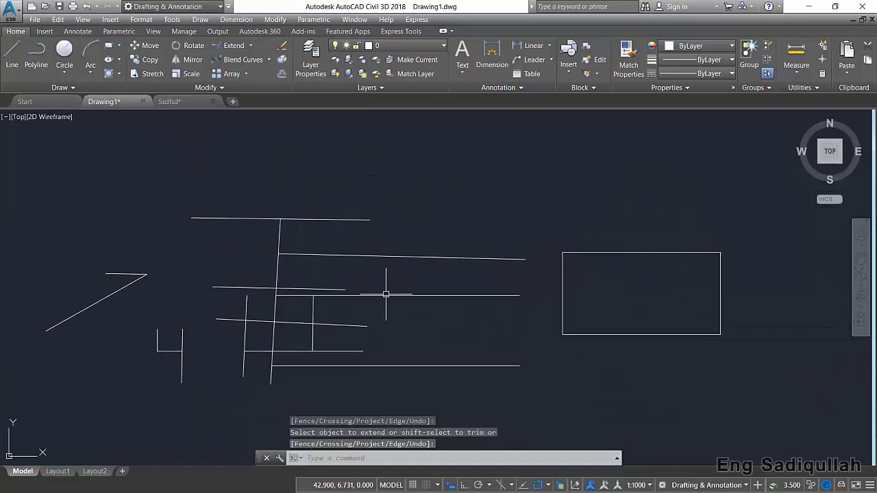
{"action": "left_click", "coordinate": [12, 55]}
{"action": "left_click", "coordinate": [268, 146]}
{"action": "left_click", "coordinate": [647, 147]}
{"action": "key", "text": "Return"}
{"action": "middle_click_drag", "start_coordinate": [519, 302], "coordinate": [511, 251]}
{"action": "scroll", "coordinate": [507, 268], "scroll_direction": "down", "scroll_amount": 1}
{"action": "scroll", "coordinate": [503, 280], "scroll_direction": "down", "scroll_amount": 1}
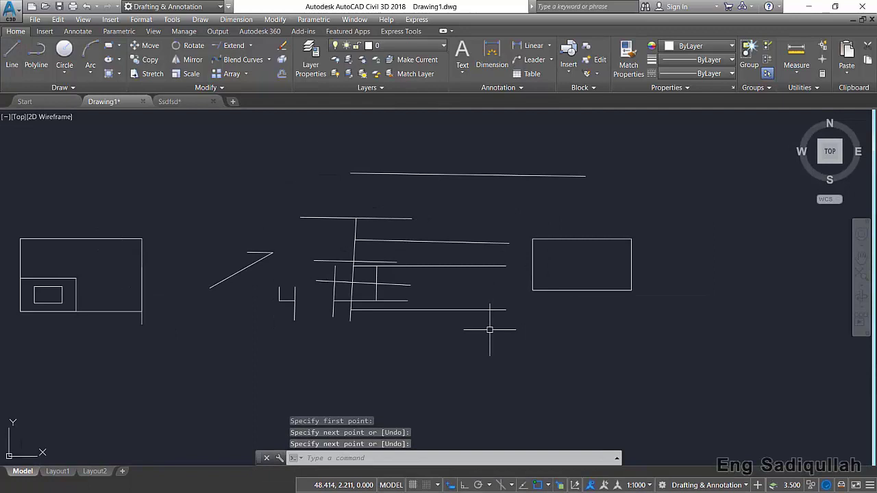
Step: Draw a near-vertical line below the grid and extend it up to the top horizontal line
{"action": "left_click", "coordinate": [13, 55]}
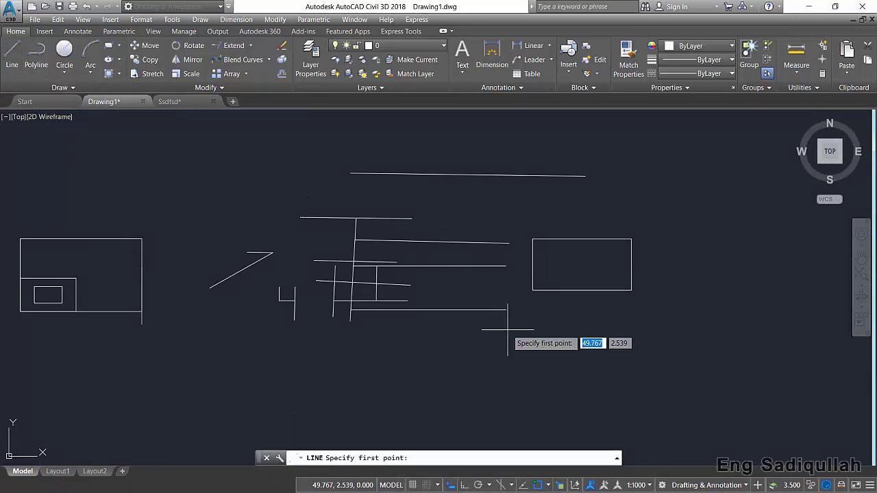
{"action": "left_click", "coordinate": [471, 338]}
{"action": "left_click", "coordinate": [463, 408]}
{"action": "key", "text": "Return"}
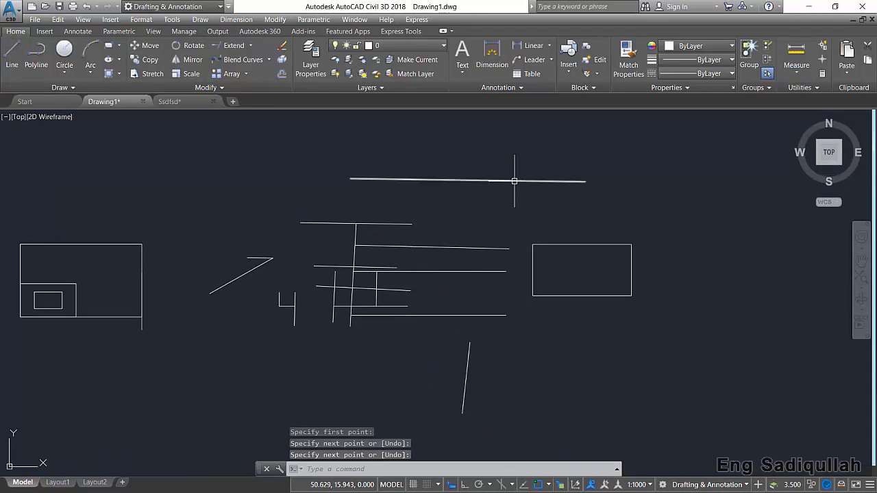
{"action": "type", "text": "ex"}
{"action": "key", "text": "Return"}
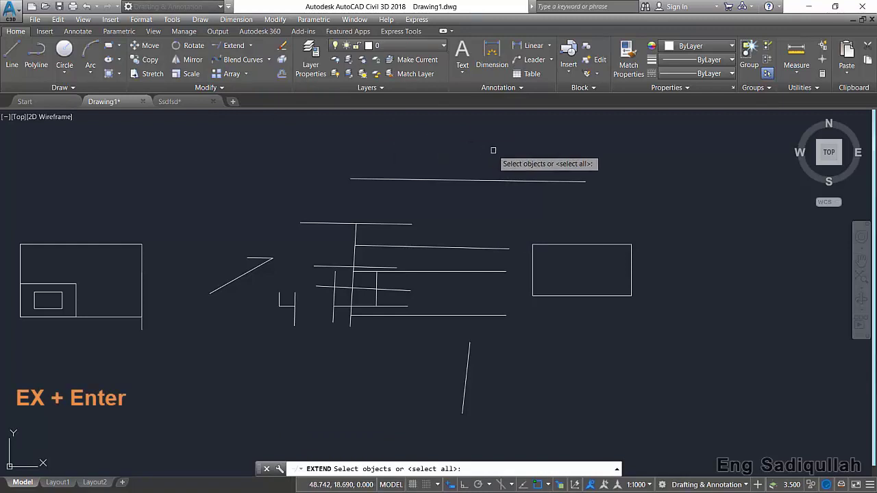
{"action": "left_click", "coordinate": [512, 181]}
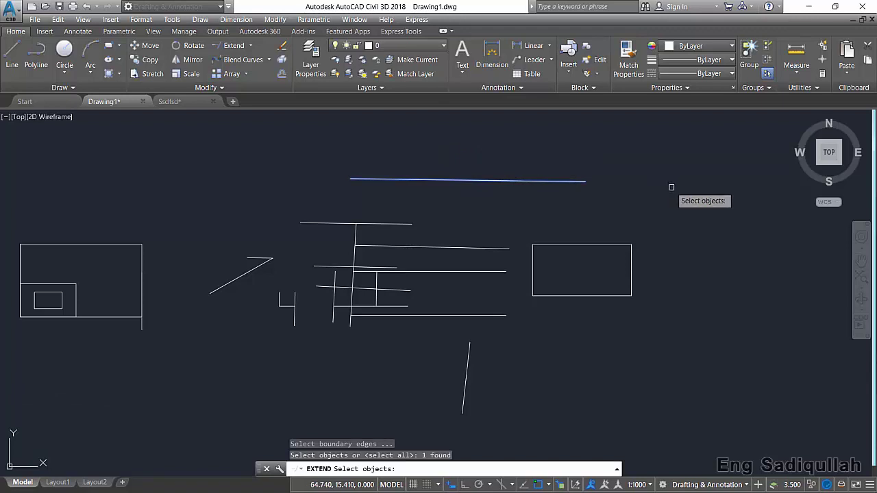
{"action": "key", "text": "Return"}
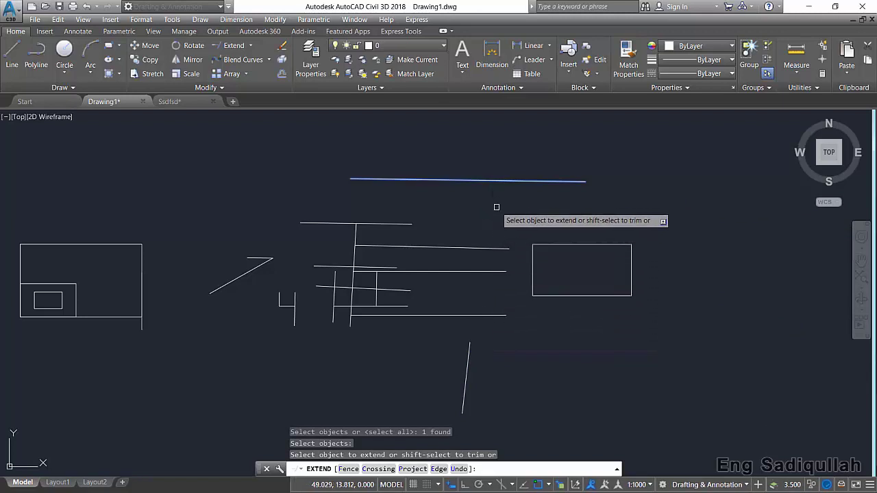
{"action": "left_click", "coordinate": [469, 350]}
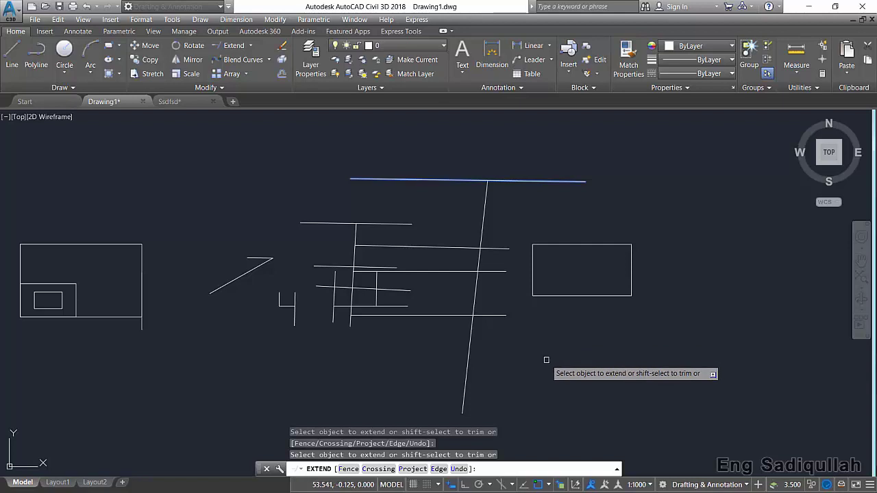
{"action": "key", "text": "Return"}
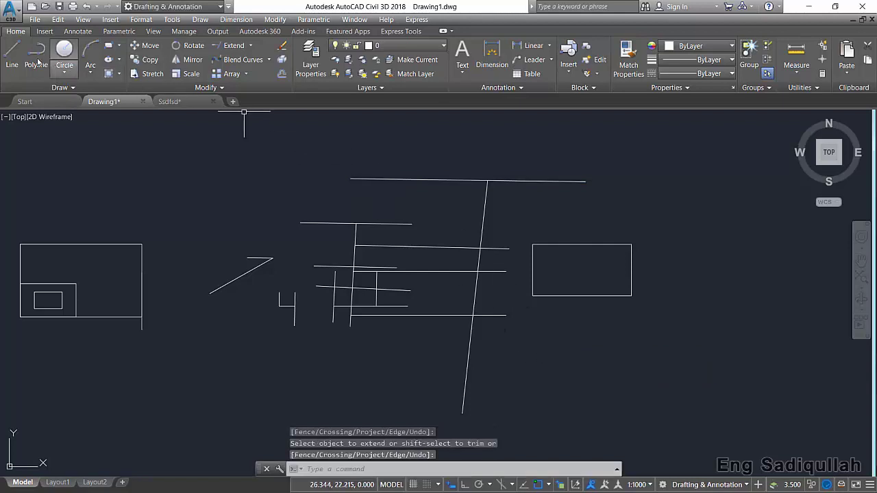
Step: Draw a second, shorter near-vertical line beside the first one
{"action": "left_click", "coordinate": [13, 55]}
{"action": "left_click", "coordinate": [440, 334]}
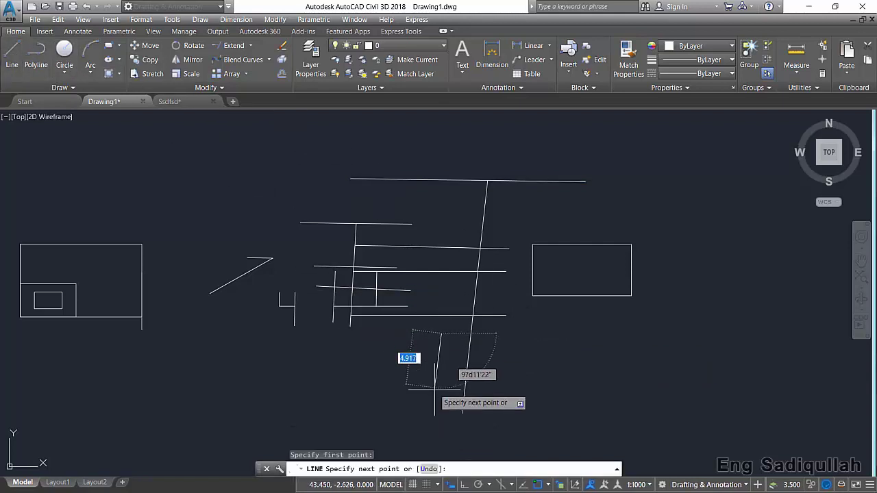
{"action": "left_click", "coordinate": [435, 398]}
{"action": "key", "text": "Return"}
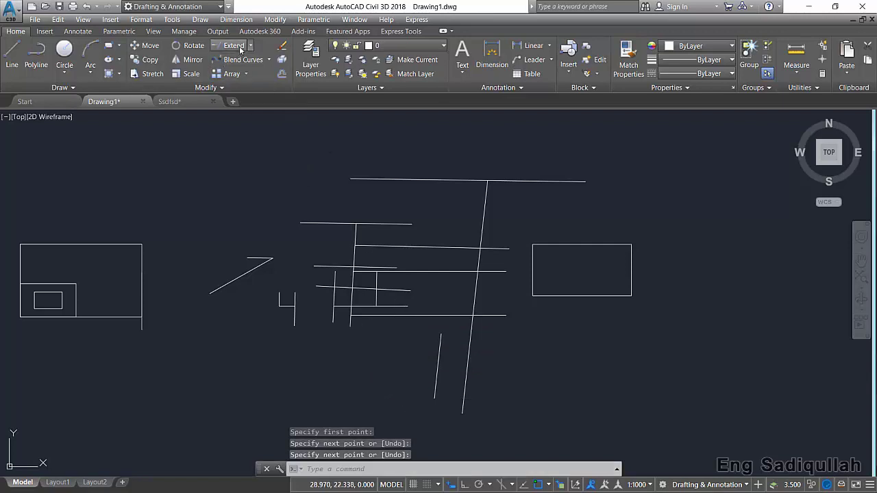
{"action": "left_click", "coordinate": [234, 45]}
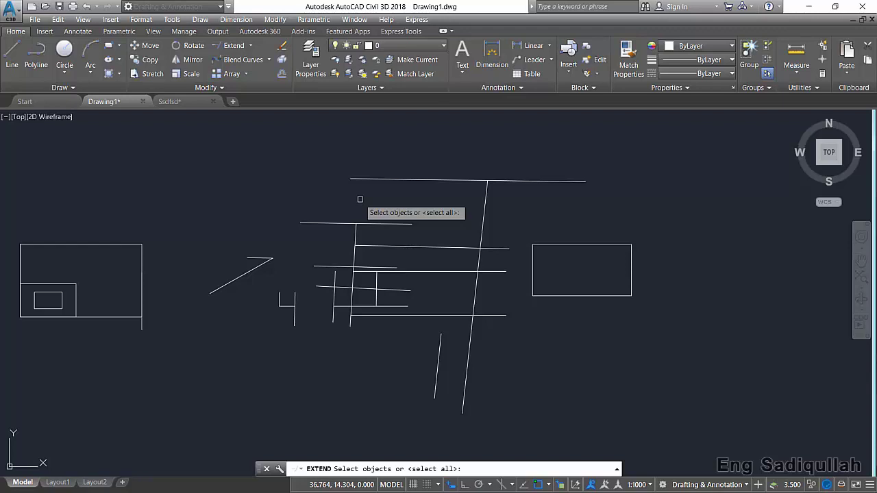
Step: With all 26 objects as boundaries, extend the short line stepwise up to the top line
{"action": "left_click", "coordinate": [731, 141]}
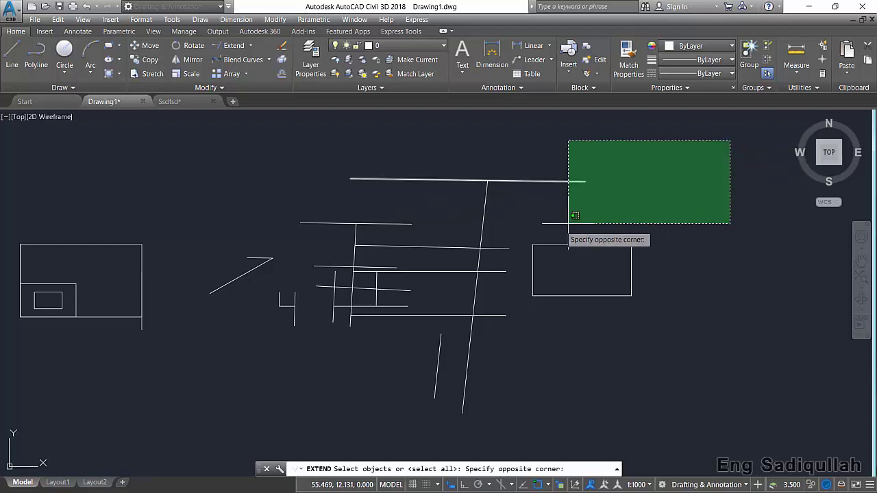
{"action": "left_click_drag", "start_coordinate": [264, 358], "coordinate": [17, 470]}
{"action": "left_click", "coordinate": [18, 470]}
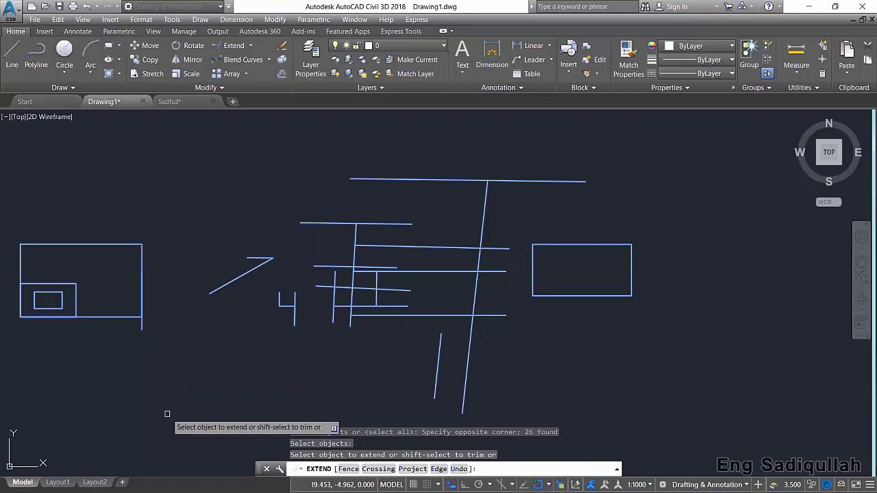
{"action": "left_click", "coordinate": [441, 335]}
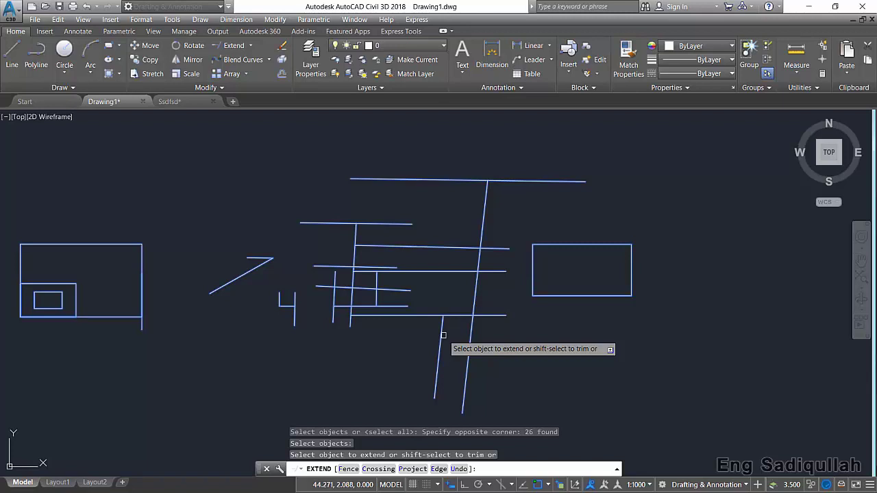
{"action": "left_click", "coordinate": [443, 331]}
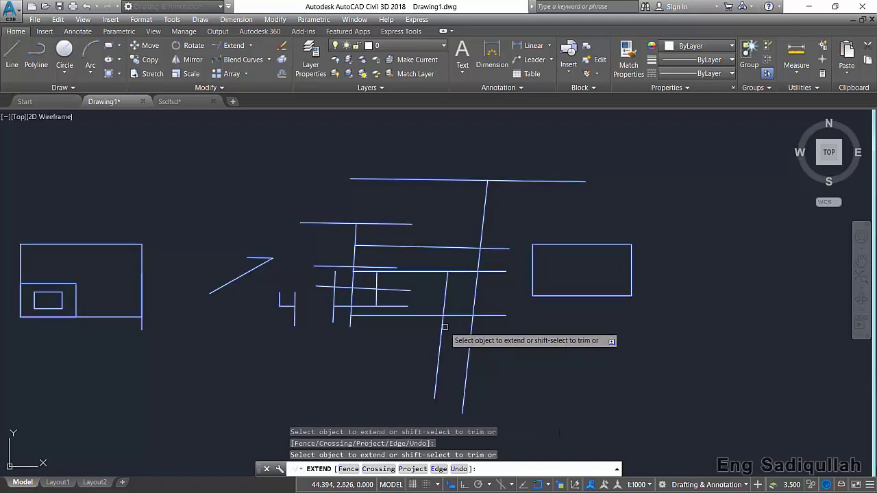
{"action": "left_click", "coordinate": [443, 324]}
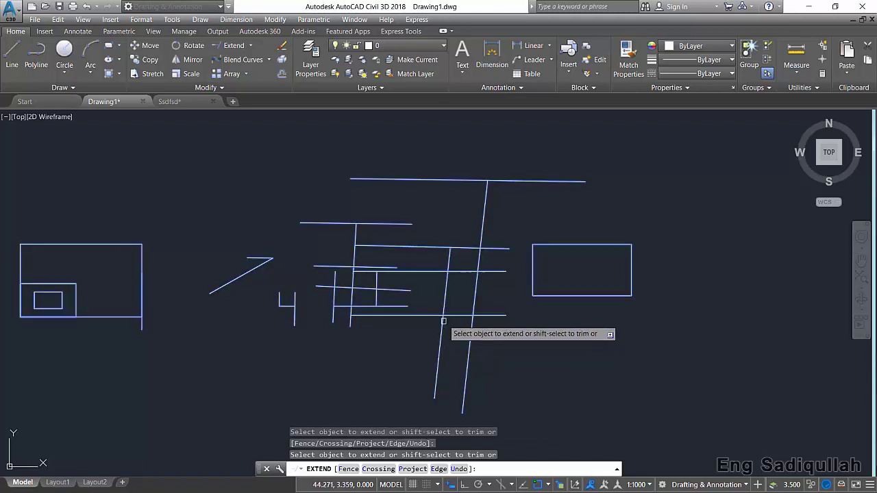
{"action": "left_click", "coordinate": [445, 281]}
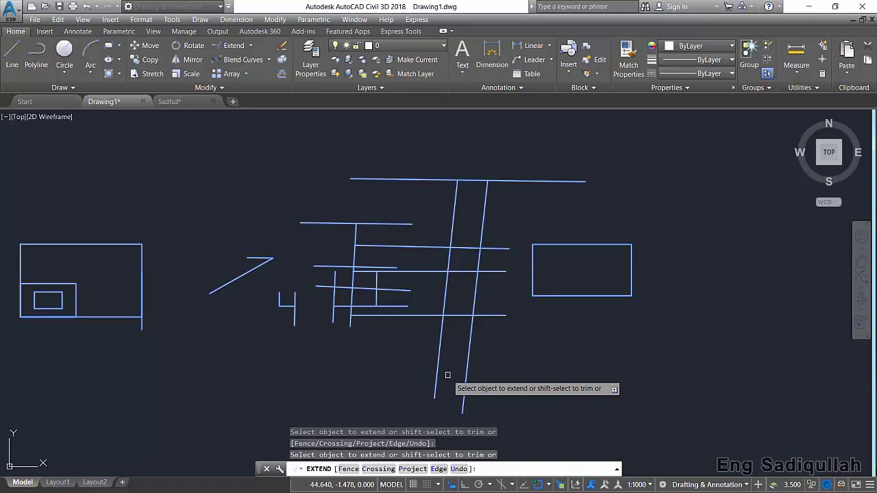
{"action": "key", "text": "Return"}
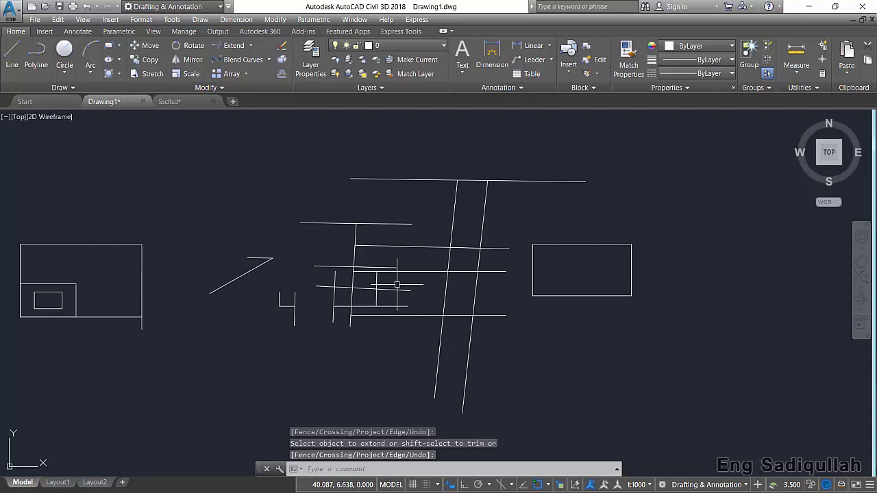
Step: Draw two slanted lines, one at the upper left and one at the lower right
{"action": "left_click", "coordinate": [11, 55]}
{"action": "left_click", "coordinate": [249, 129]}
{"action": "left_click", "coordinate": [89, 205]}
{"action": "key", "text": "Return"}
{"action": "key", "text": "Return"}
{"action": "left_click", "coordinate": [606, 357]}
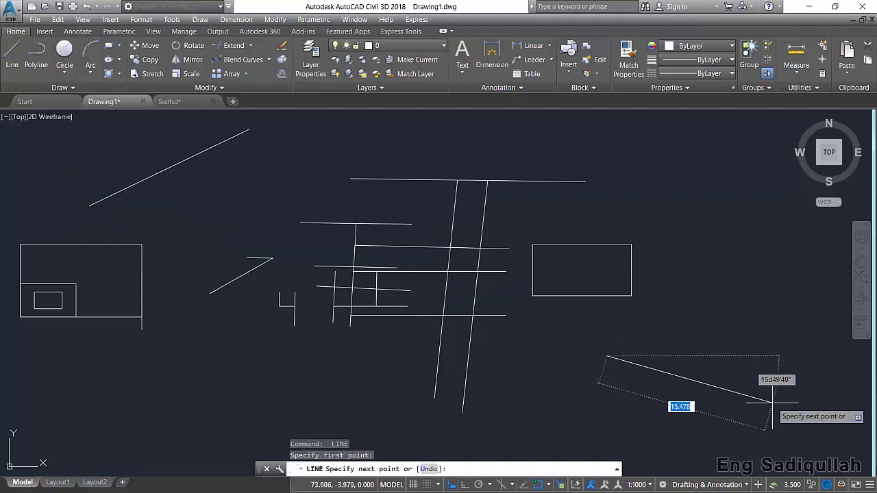
{"action": "left_click", "coordinate": [772, 403]}
{"action": "key", "text": "Return"}
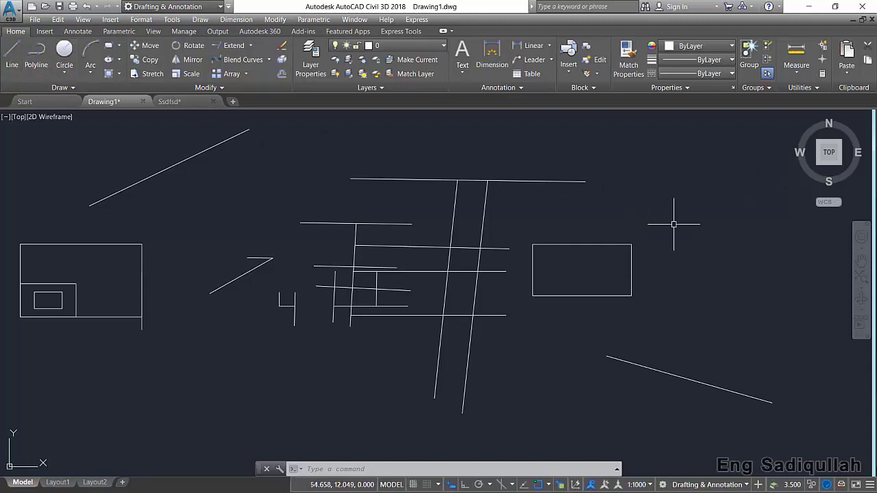
Step: Draw an upper-right slanted line, then run EXTEND with all objects as boundary edges
{"action": "left_click", "coordinate": [691, 208]}
{"action": "left_click", "coordinate": [754, 309]}
{"action": "left_click", "coordinate": [11, 55]}
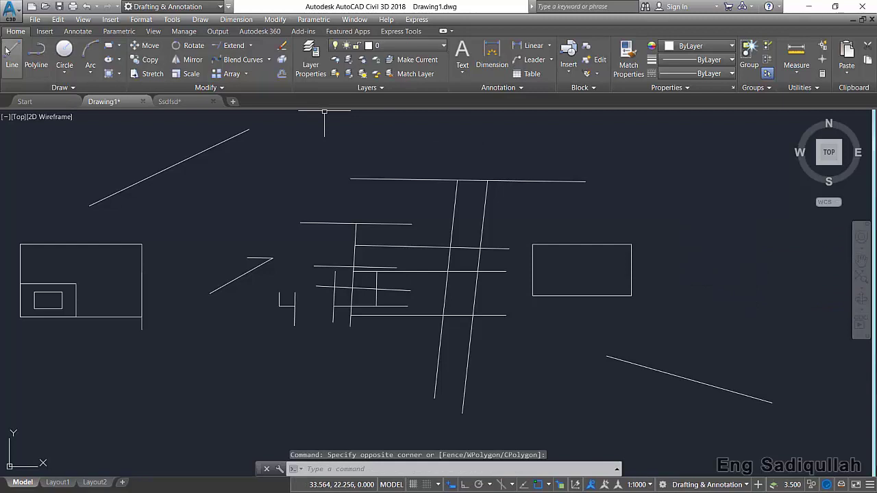
{"action": "left_click", "coordinate": [660, 191]}
{"action": "left_click", "coordinate": [772, 277]}
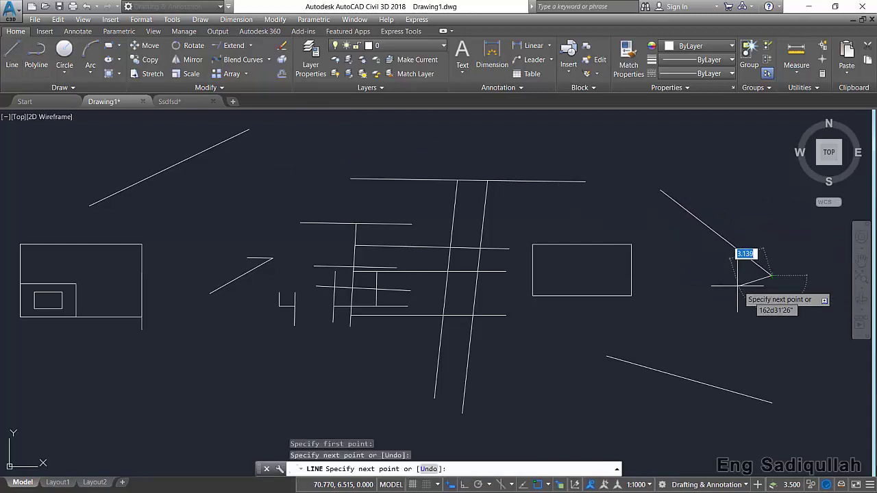
{"action": "key", "text": "Return"}
{"action": "left_click", "coordinate": [228, 45]}
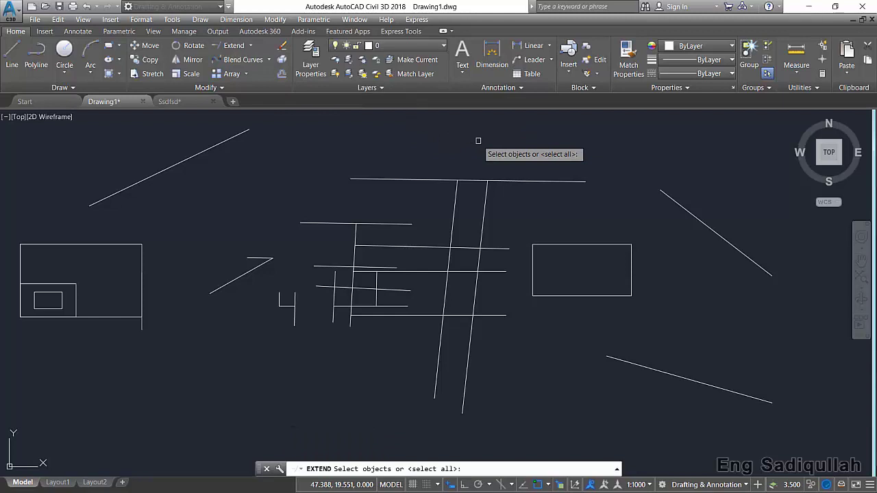
{"action": "key", "text": "Return"}
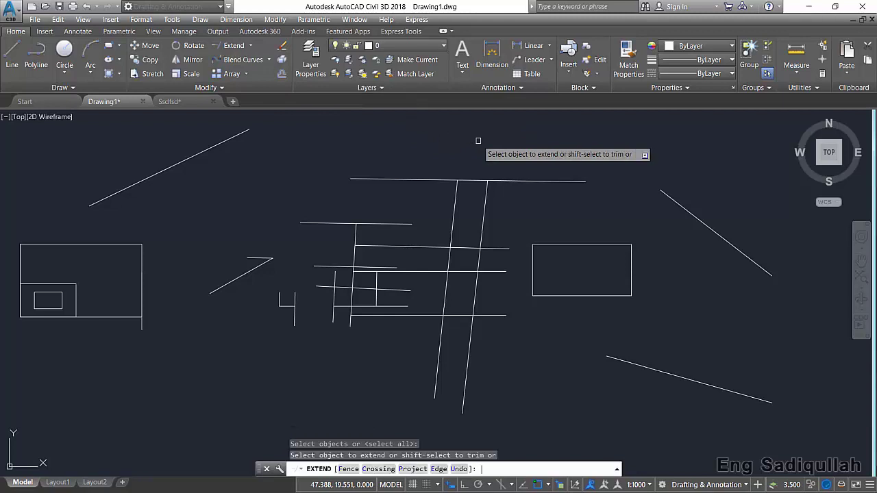
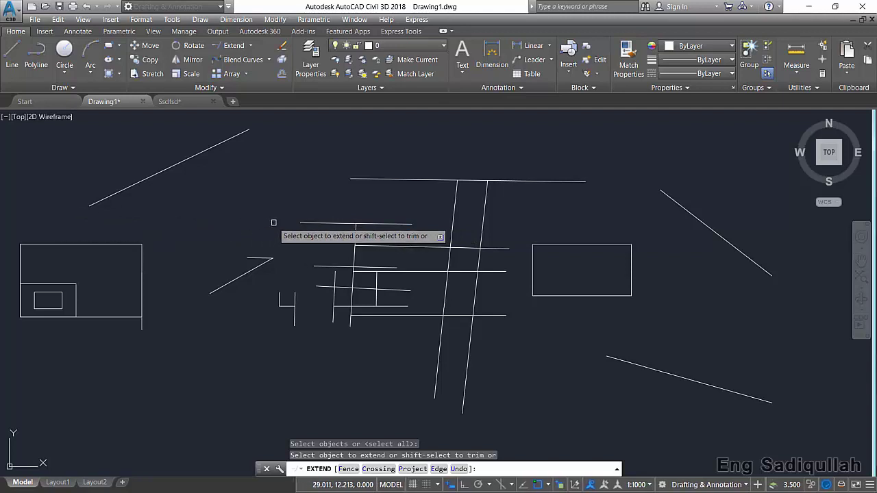
Step: Erase the small diagonal and the 4-shaped polyline
{"action": "key", "text": "Return"}
{"action": "left_click", "coordinate": [308, 242]}
{"action": "left_click", "coordinate": [218, 338]}
{"action": "key", "text": "Delete"}
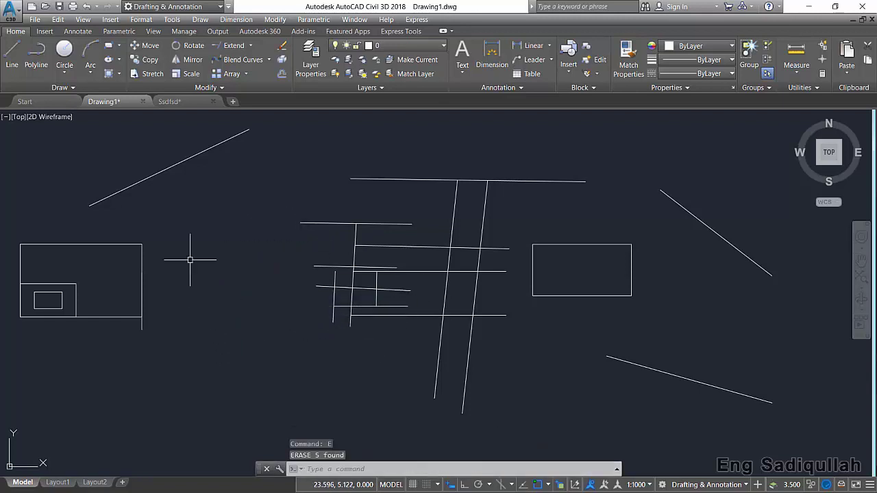
Step: Draw a short slanted line near the left rectangle
{"action": "left_click", "coordinate": [13, 55]}
{"action": "left_click", "coordinate": [204, 276]}
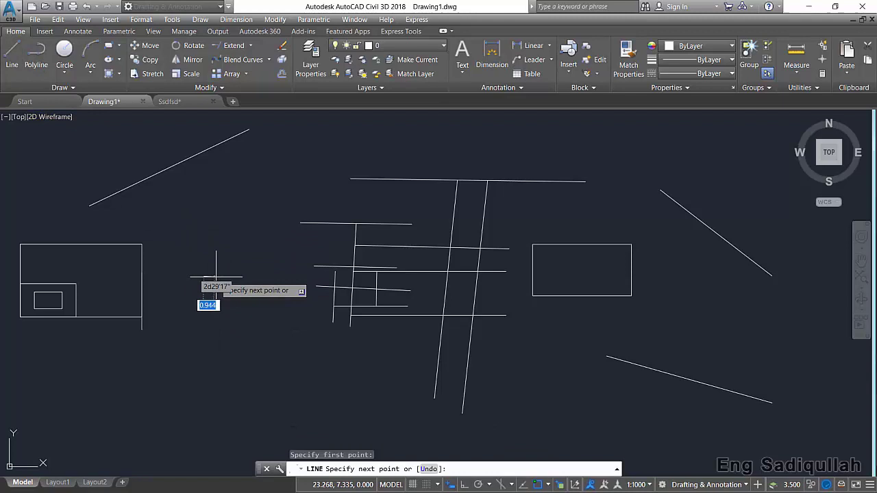
{"action": "left_click", "coordinate": [271, 262]}
{"action": "key", "text": "Return"}
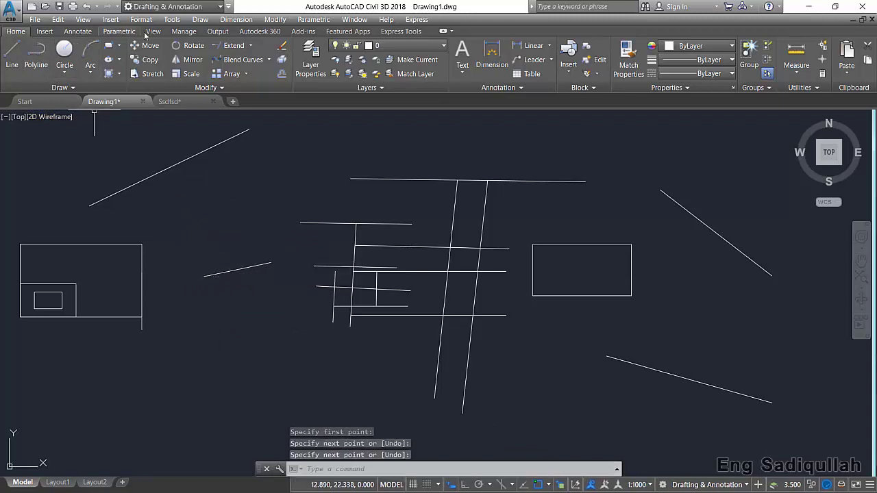
Step: Extend the slanted line to the left rectangle's right edge
{"action": "left_click", "coordinate": [235, 47]}
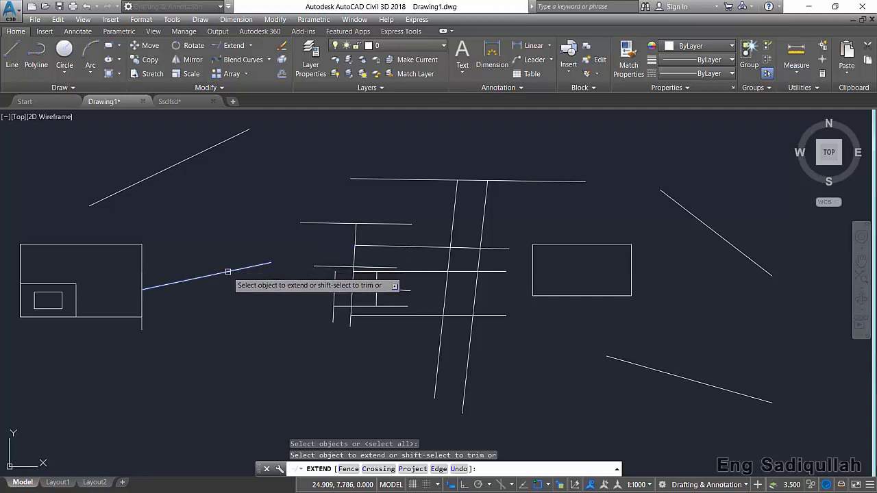
{"action": "left_click", "coordinate": [228, 272]}
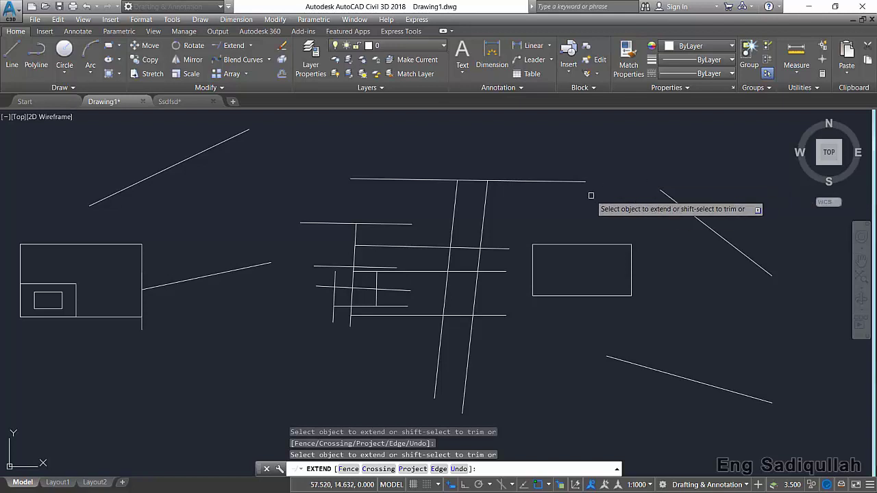
{"action": "key", "text": "Return"}
{"action": "middle_click_drag", "start_coordinate": [574, 212], "coordinate": [495, 217]}
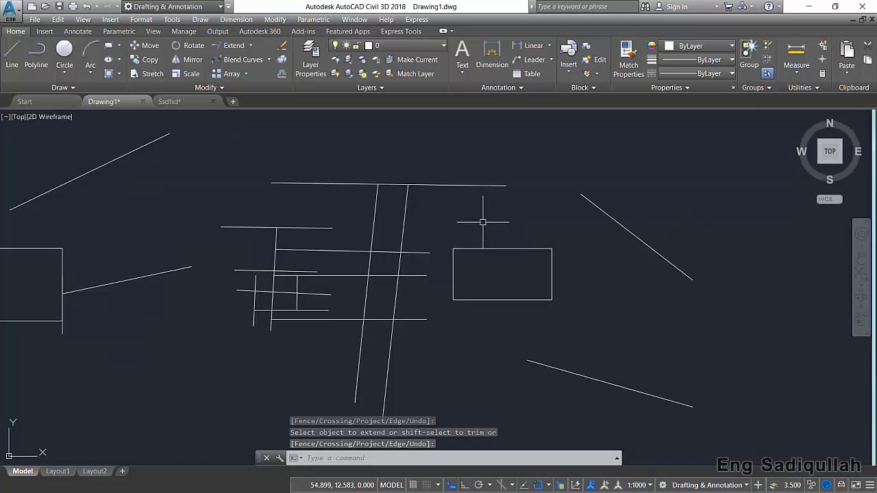
Step: Shorten both long near-vertical lines by dragging their top grips down
{"action": "middle_click_drag", "start_coordinate": [483, 222], "coordinate": [479, 235]}
{"action": "left_click", "coordinate": [454, 248]}
{"action": "left_click", "coordinate": [370, 218]}
{"action": "key", "text": "Escape"}
{"action": "left_click", "coordinate": [426, 232]}
{"action": "left_click", "coordinate": [322, 234]}
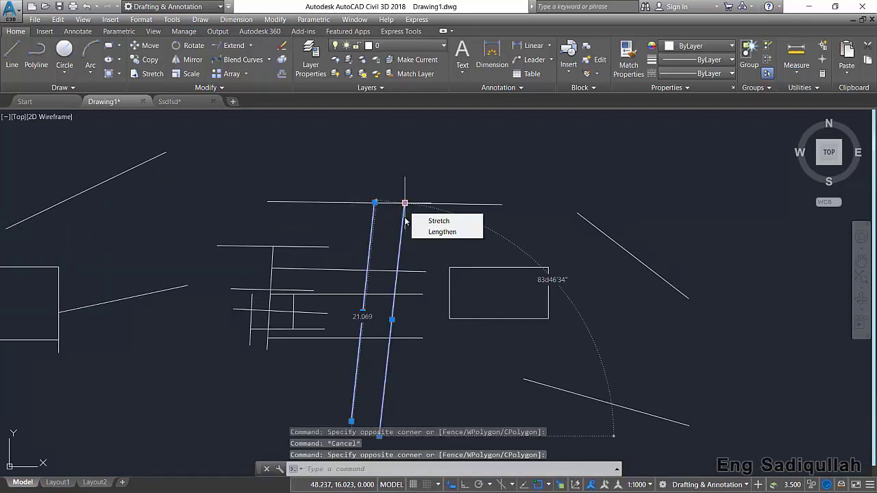
{"action": "left_click", "coordinate": [405, 203]}
{"action": "left_click", "coordinate": [387, 369]}
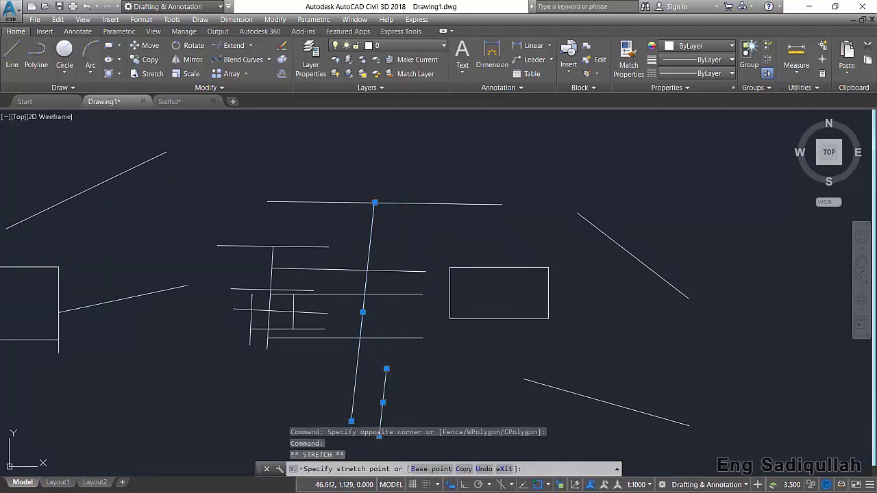
{"action": "left_click", "coordinate": [375, 203]}
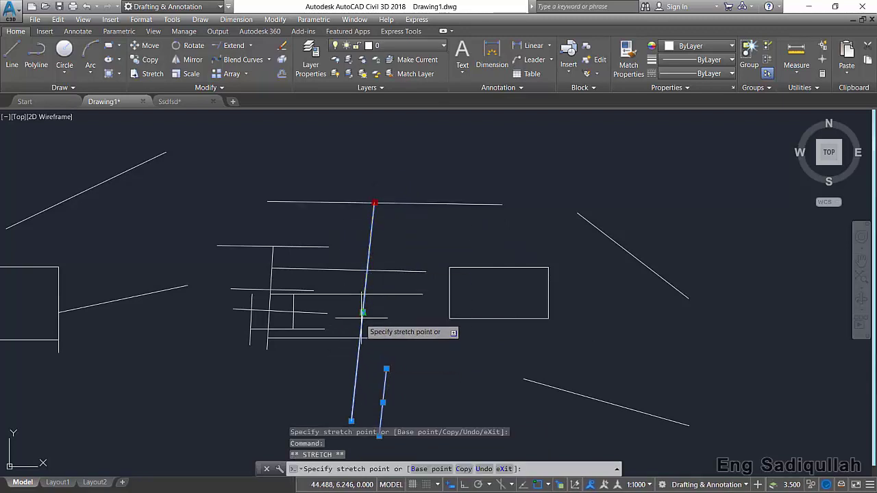
{"action": "left_click", "coordinate": [363, 312]}
{"action": "key", "text": "Escape"}
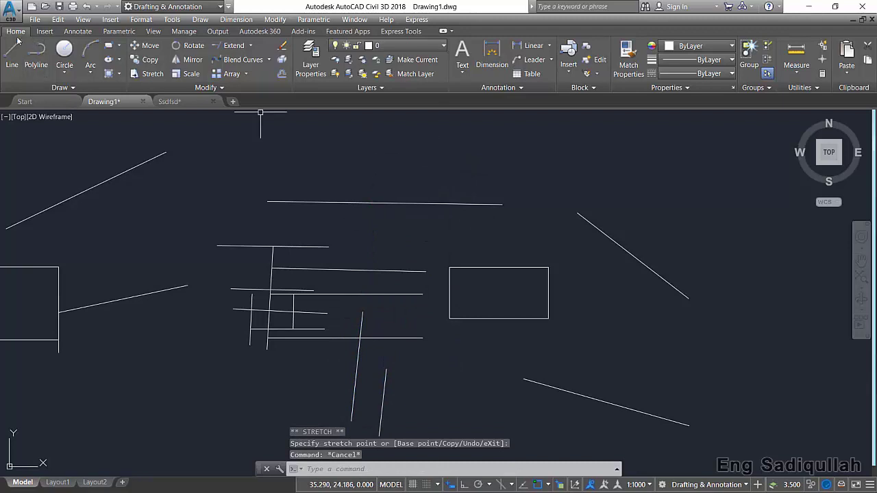
Step: Draw a nearly horizontal line near the top right of the drawing
{"action": "left_click", "coordinate": [12, 49]}
{"action": "left_click", "coordinate": [560, 140]}
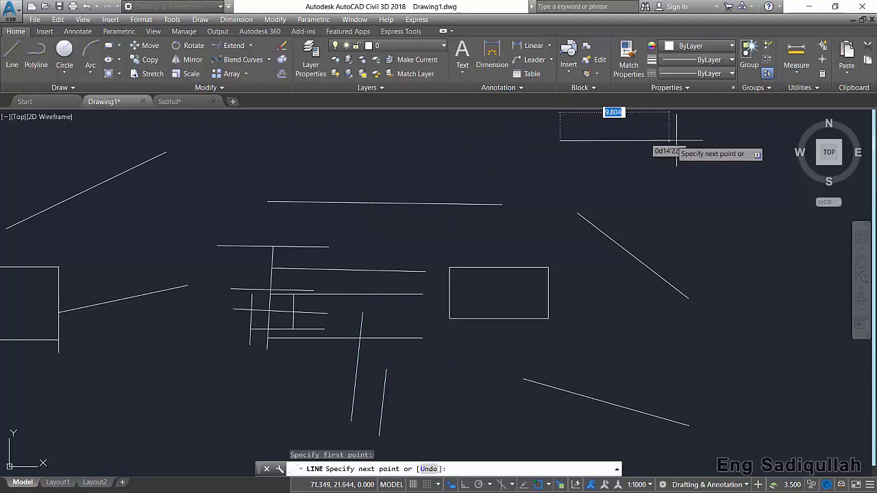
{"action": "left_click", "coordinate": [761, 159]}
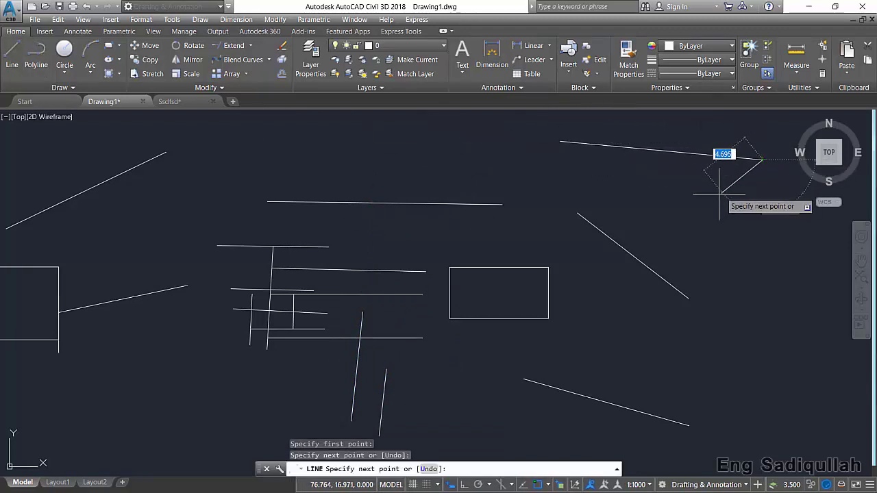
{"action": "key", "text": "Return"}
{"action": "scroll", "coordinate": [598, 215], "scroll_direction": "down", "scroll_amount": 2}
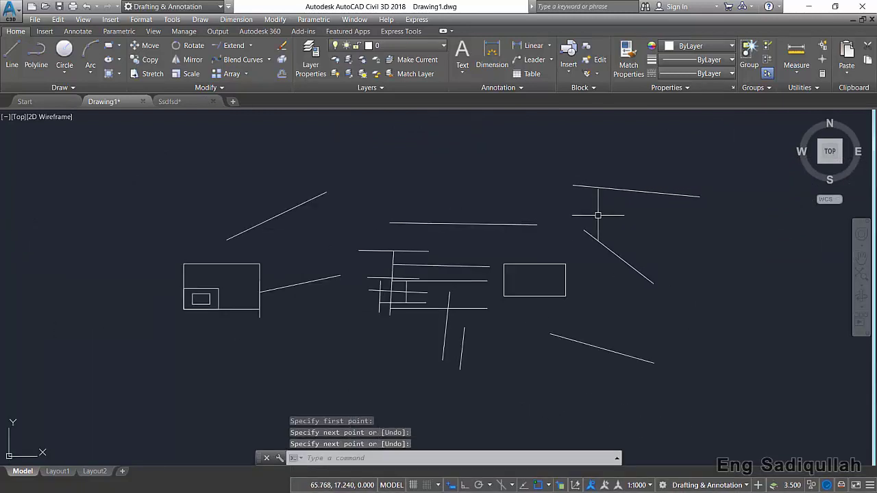
{"action": "scroll", "coordinate": [542, 250], "scroll_direction": "up", "scroll_amount": 2}
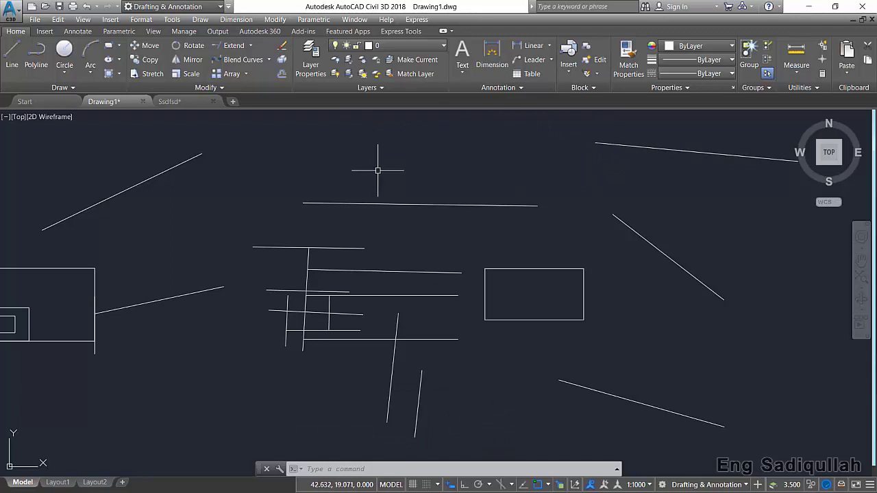
Step: Set the top-right line as the Extend boundary with Edge mode set to Extend
{"action": "left_click", "coordinate": [233, 45]}
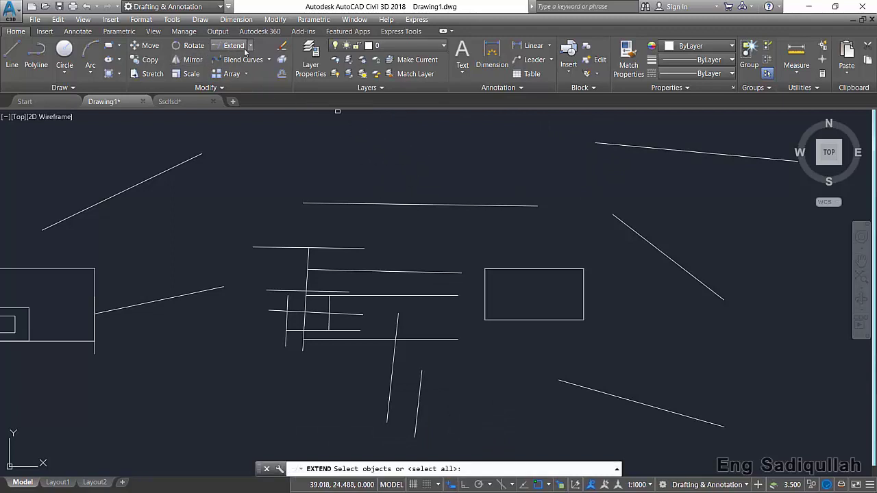
{"action": "left_click", "coordinate": [630, 146]}
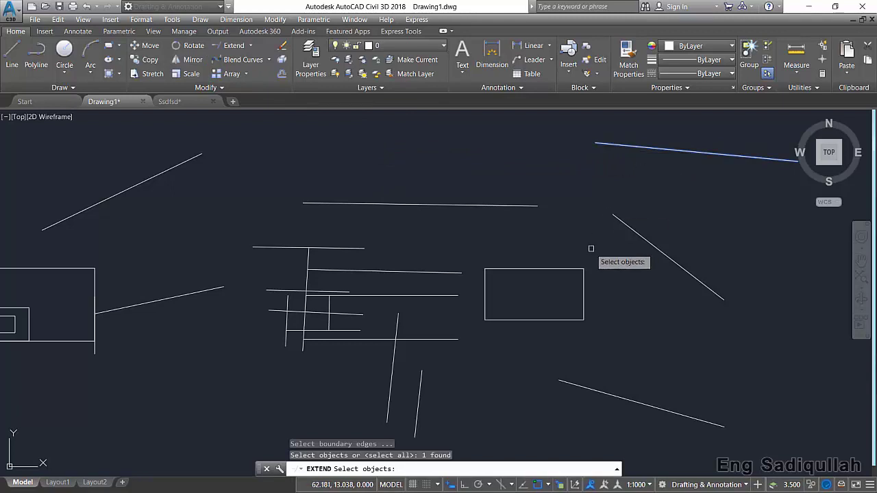
{"action": "key", "text": "Return"}
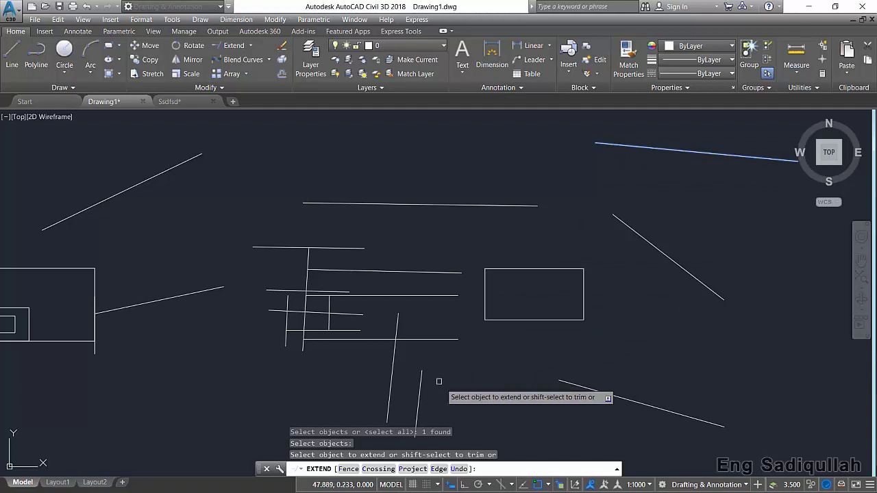
{"action": "left_click", "coordinate": [439, 469]}
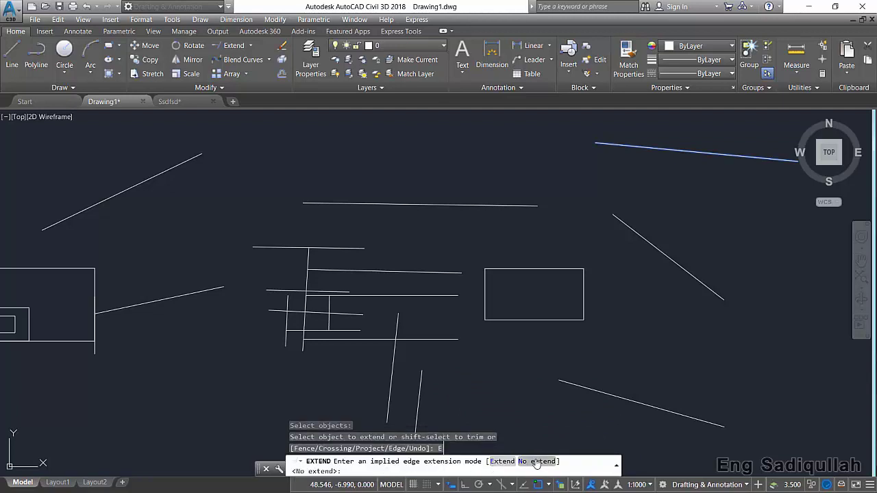
{"action": "left_click", "coordinate": [507, 461]}
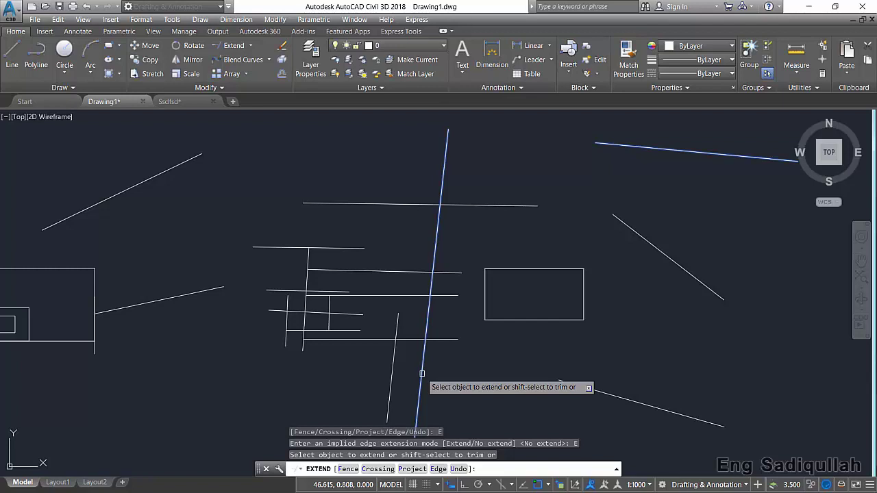
Step: Extend the short vertical line and the slanted line to the implied boundary edge
{"action": "left_click", "coordinate": [398, 318]}
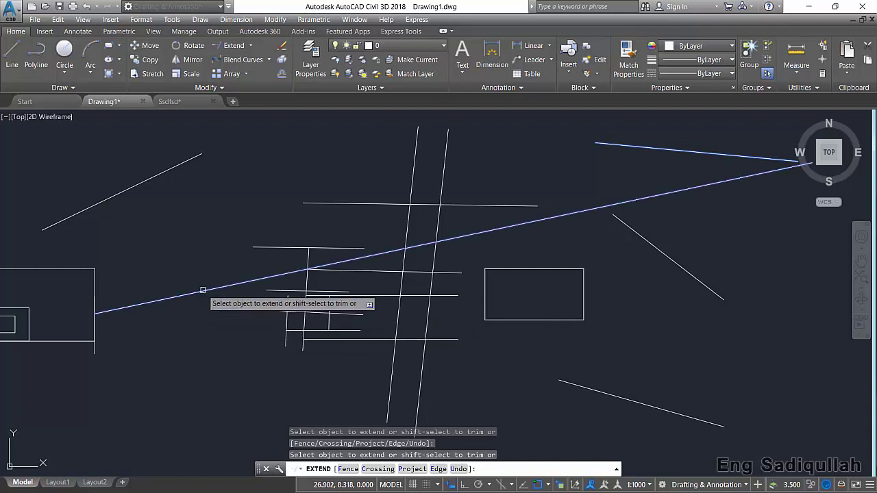
{"action": "middle_click_drag", "start_coordinate": [222, 327], "coordinate": [147, 363]}
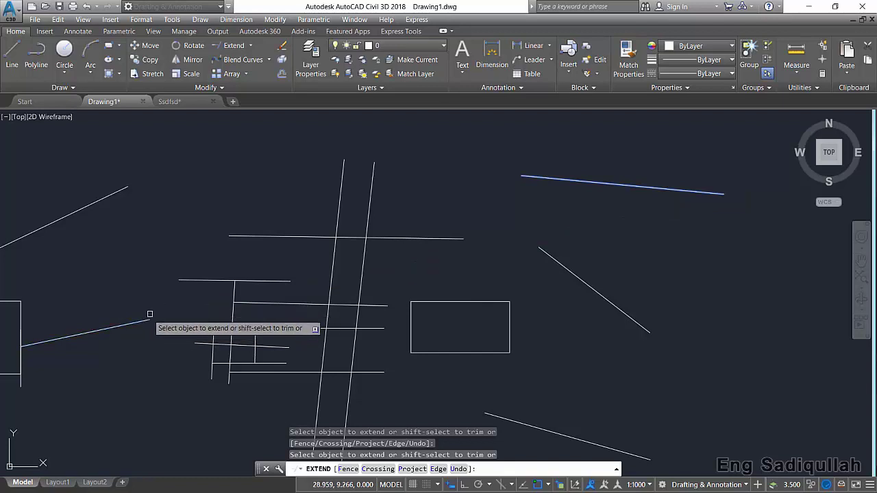
{"action": "left_click", "coordinate": [137, 322]}
{"action": "middle_click_drag", "start_coordinate": [98, 202], "coordinate": [127, 300]}
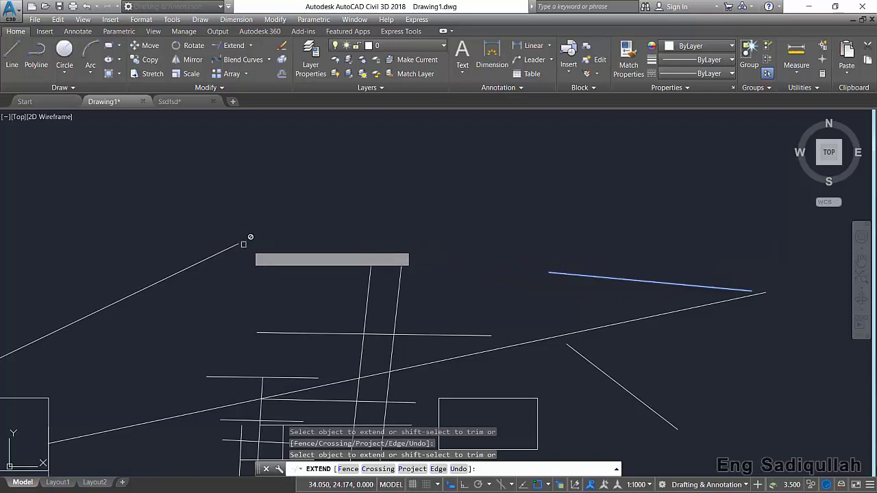
{"action": "scroll", "coordinate": [448, 172], "scroll_direction": "down", "scroll_amount": 2}
{"action": "key", "text": "Escape"}
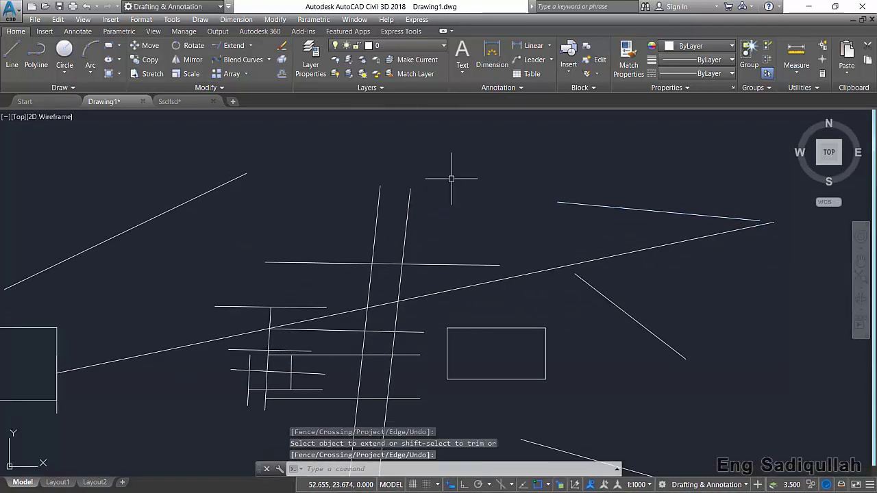
{"action": "left_click", "coordinate": [232, 45]}
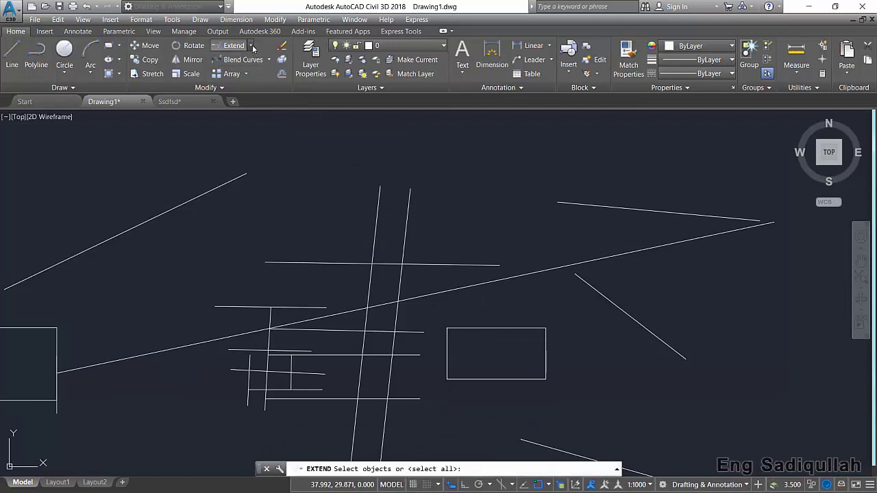
{"action": "key", "text": "Return"}
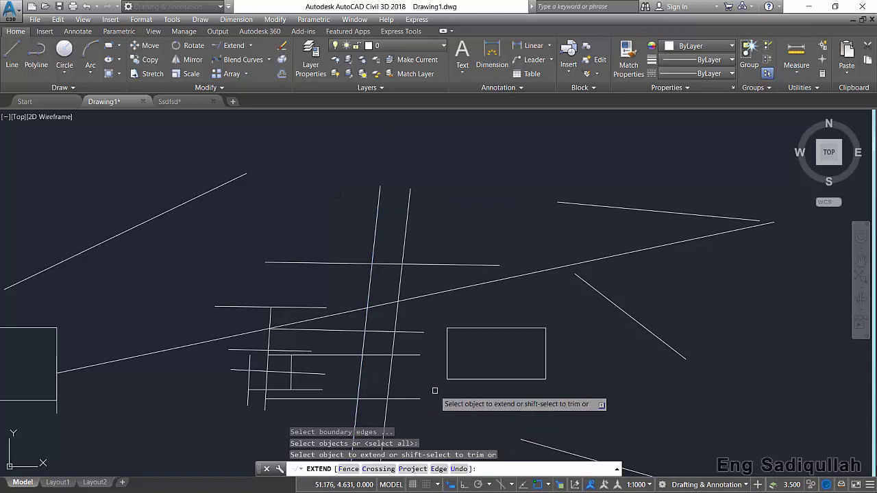
{"action": "left_click", "coordinate": [459, 469]}
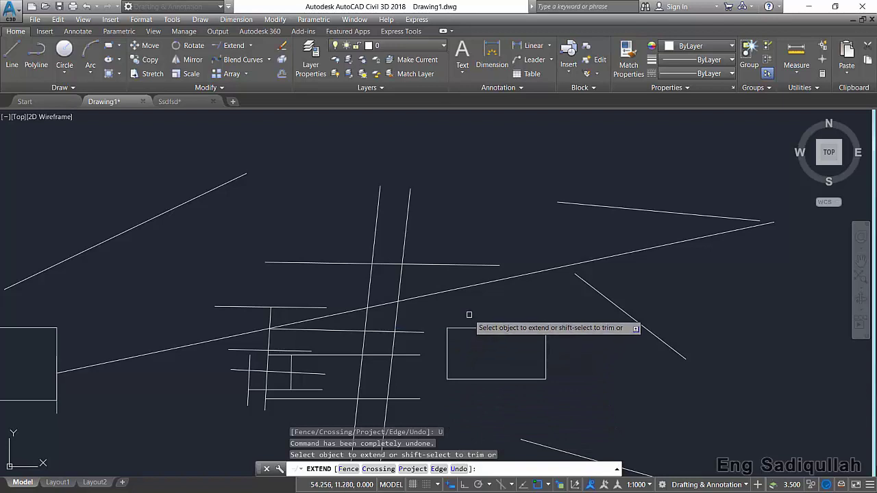
{"action": "left_click", "coordinate": [471, 263]}
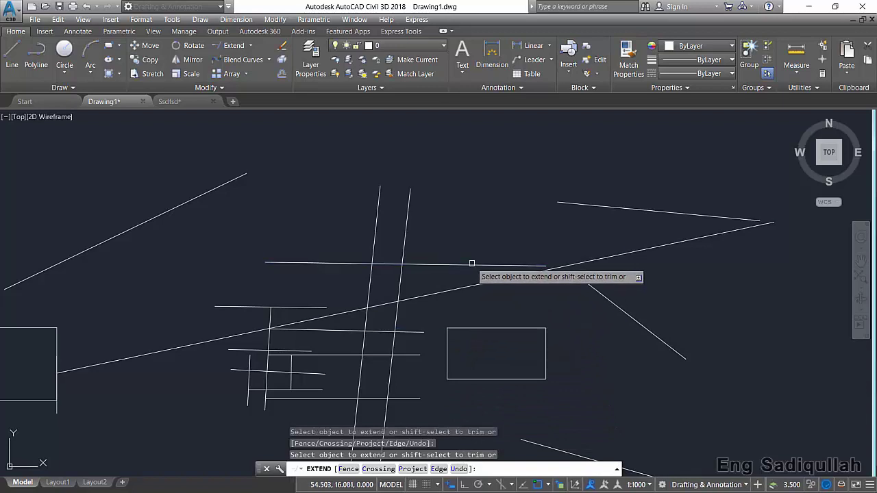
{"action": "left_click", "coordinate": [459, 469]}
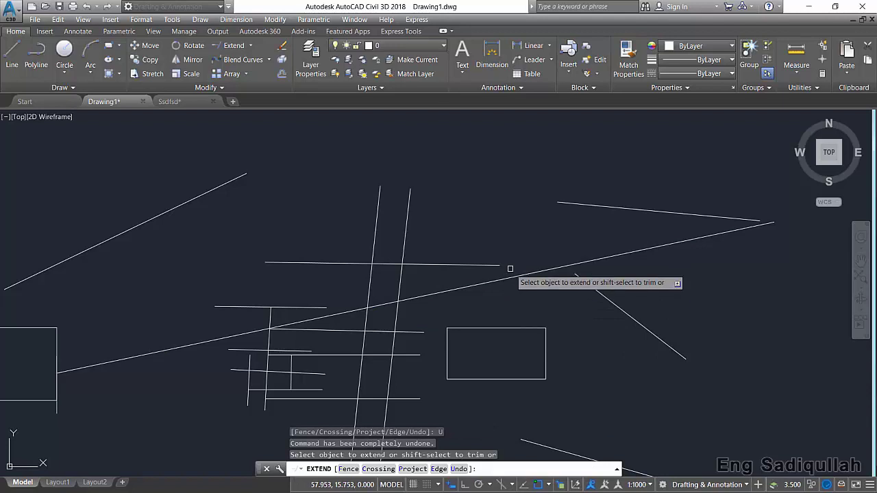
{"action": "left_click", "coordinate": [518, 302]}
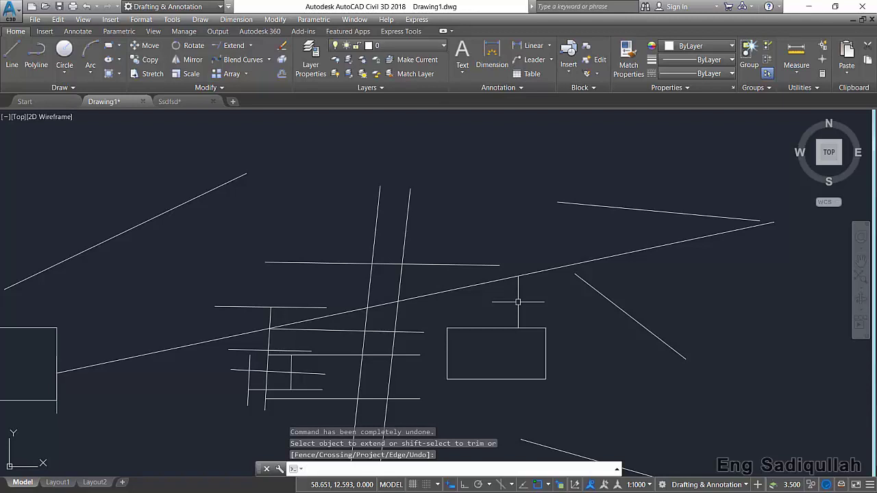
{"action": "key", "text": "ctrl+z"}
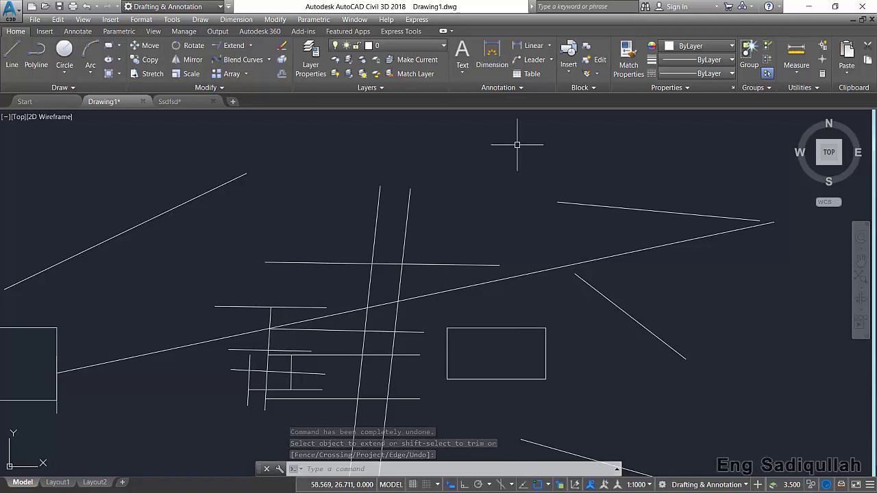